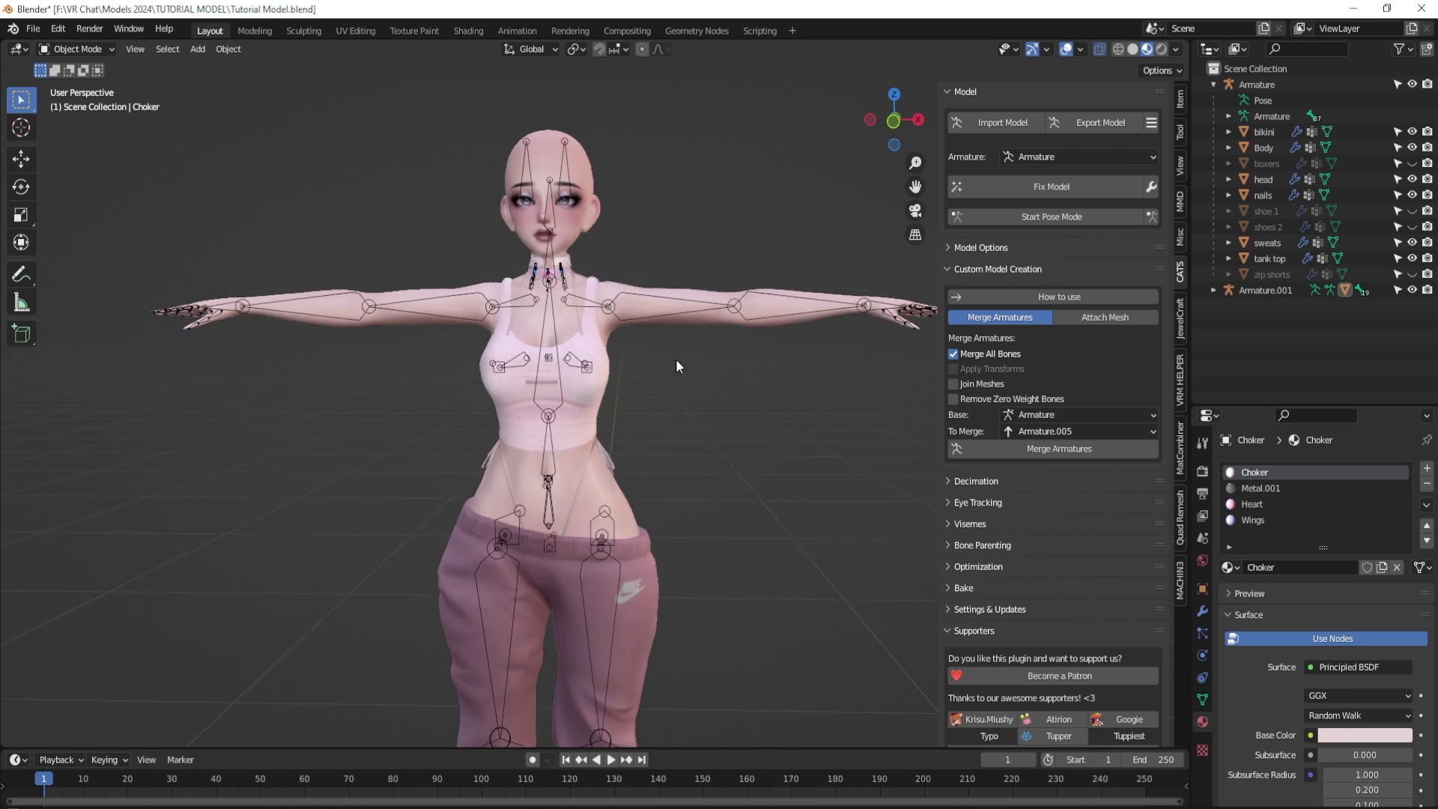
{"action": "middle_click_drag", "start_coordinate": [676, 358], "coordinate": [676, 389]}
{"action": "scroll", "coordinate": [676, 390], "scroll_direction": "up", "scroll_amount": 2}
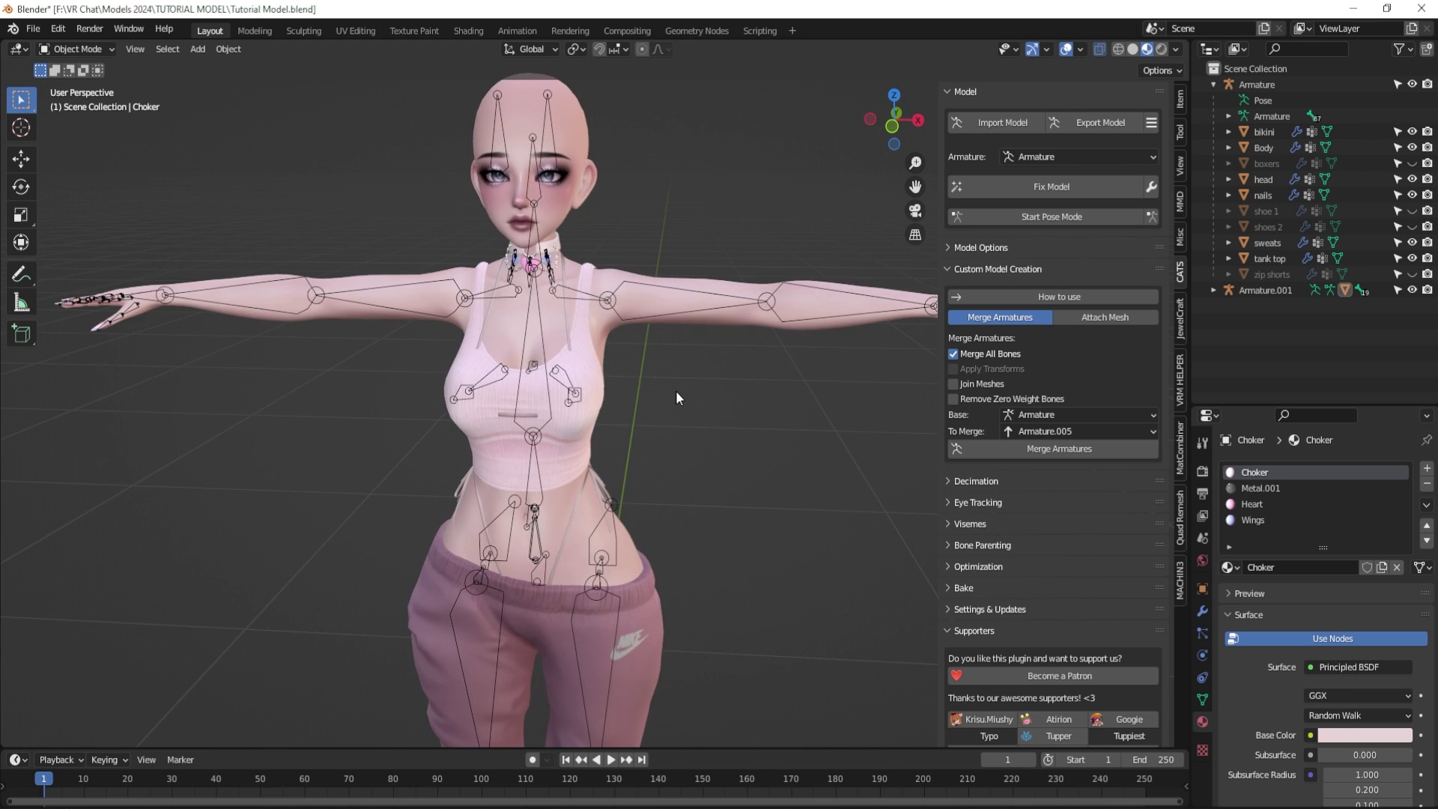
{"action": "middle_click_drag", "start_coordinate": [717, 290], "coordinate": [664, 419]}
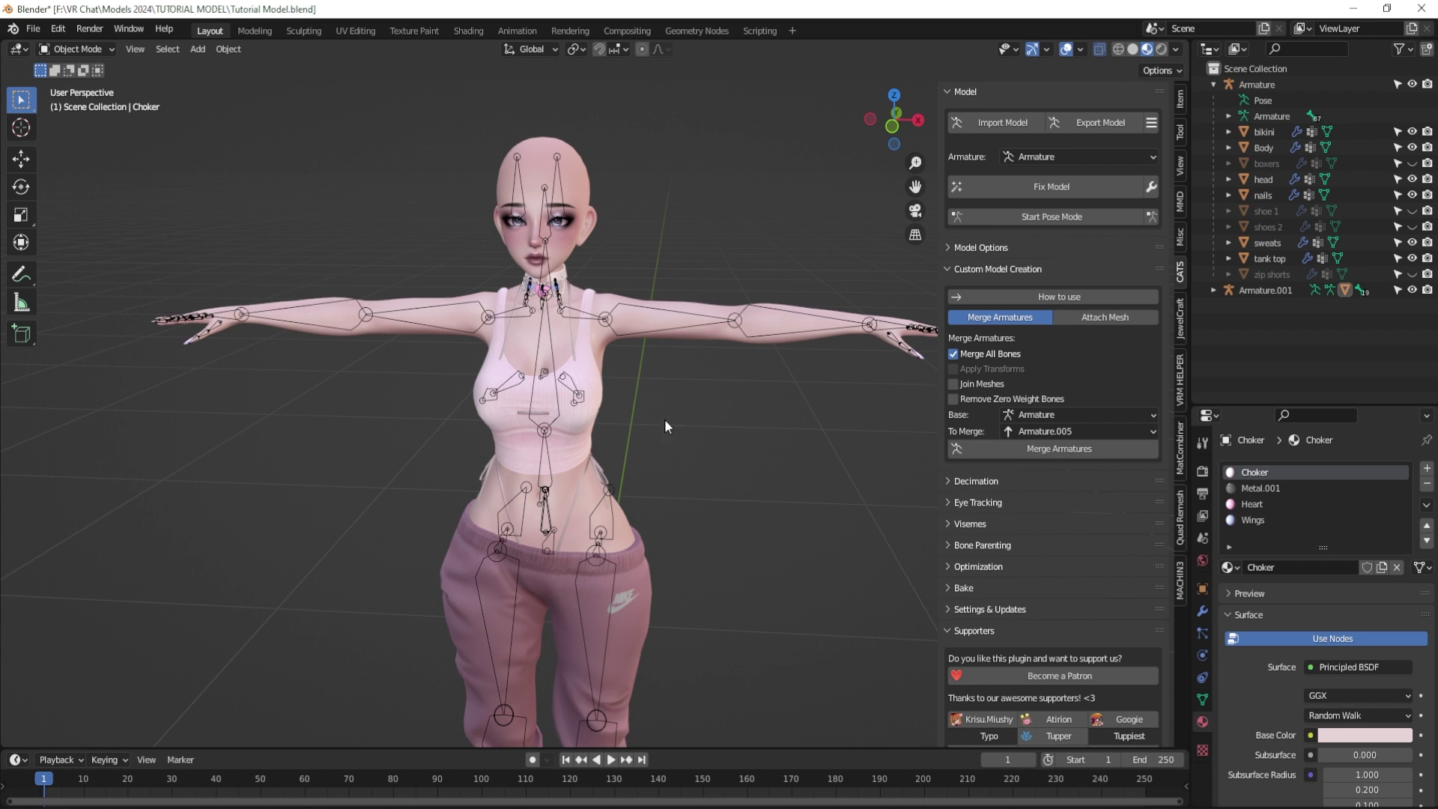
{"action": "scroll", "coordinate": [561, 545], "scroll_direction": "down", "scroll_amount": 3}
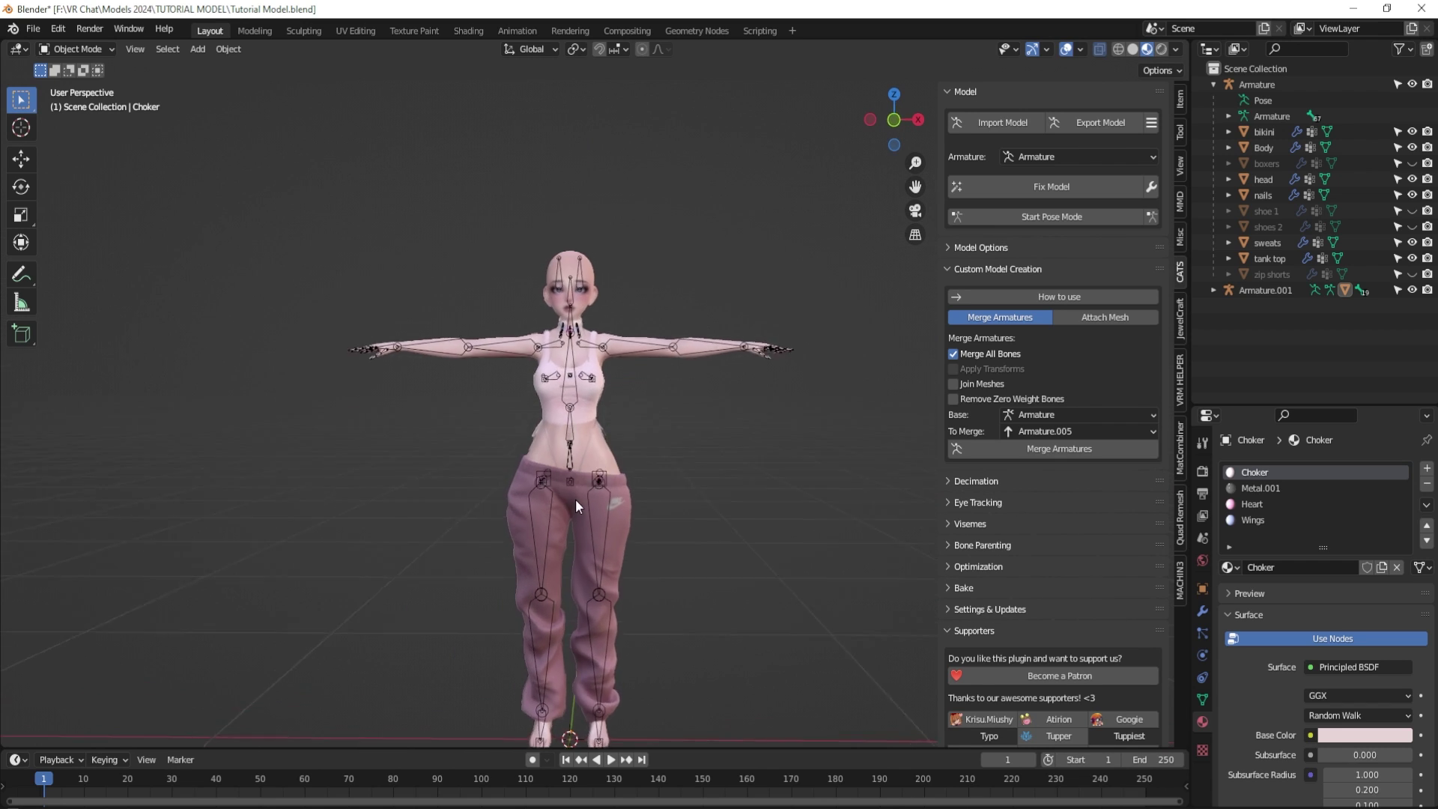
{"action": "scroll", "coordinate": [594, 515], "scroll_direction": "up", "scroll_amount": 2}
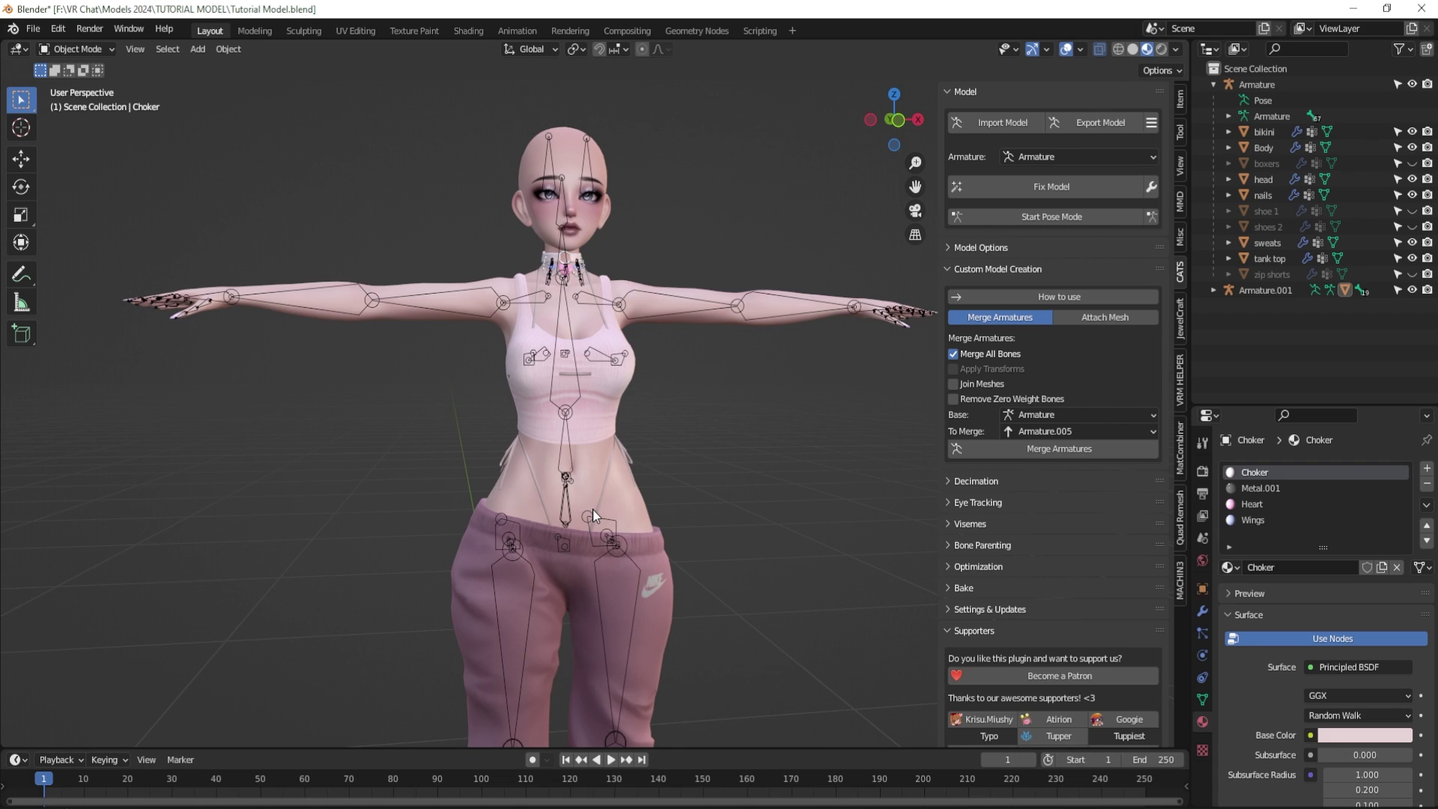
{"action": "middle_click_drag", "start_coordinate": [594, 516], "coordinate": [605, 416]}
{"action": "scroll", "coordinate": [585, 537], "scroll_direction": "down", "scroll_amount": 4}
{"action": "scroll", "coordinate": [564, 525], "scroll_direction": "up", "scroll_amount": 3}
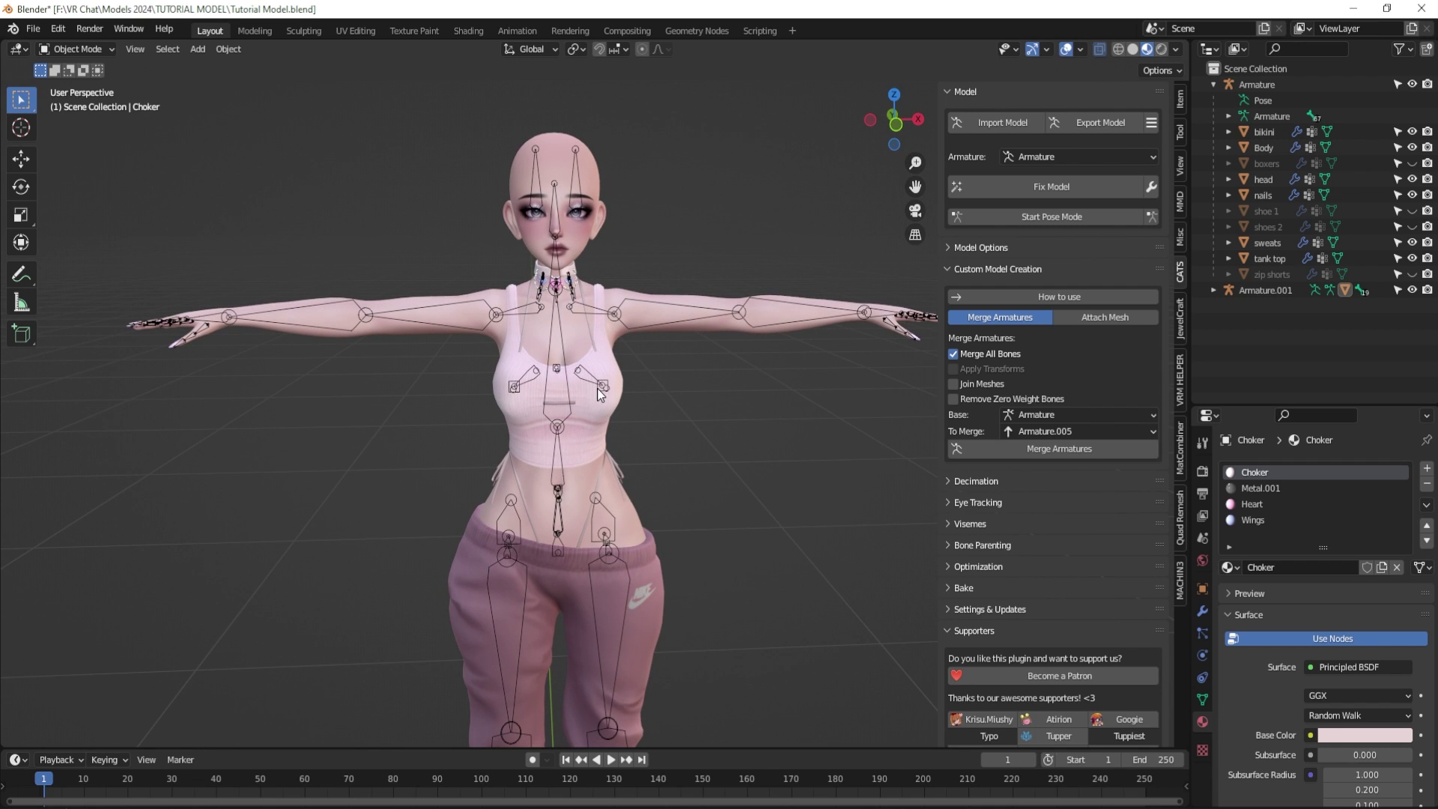
- Focus on the choker and display its material slots in an enlarged properties area
{"action": "key", "text": "KP_Decimal"}
{"action": "middle_click_drag", "start_coordinate": [596, 388], "coordinate": [496, 378]}
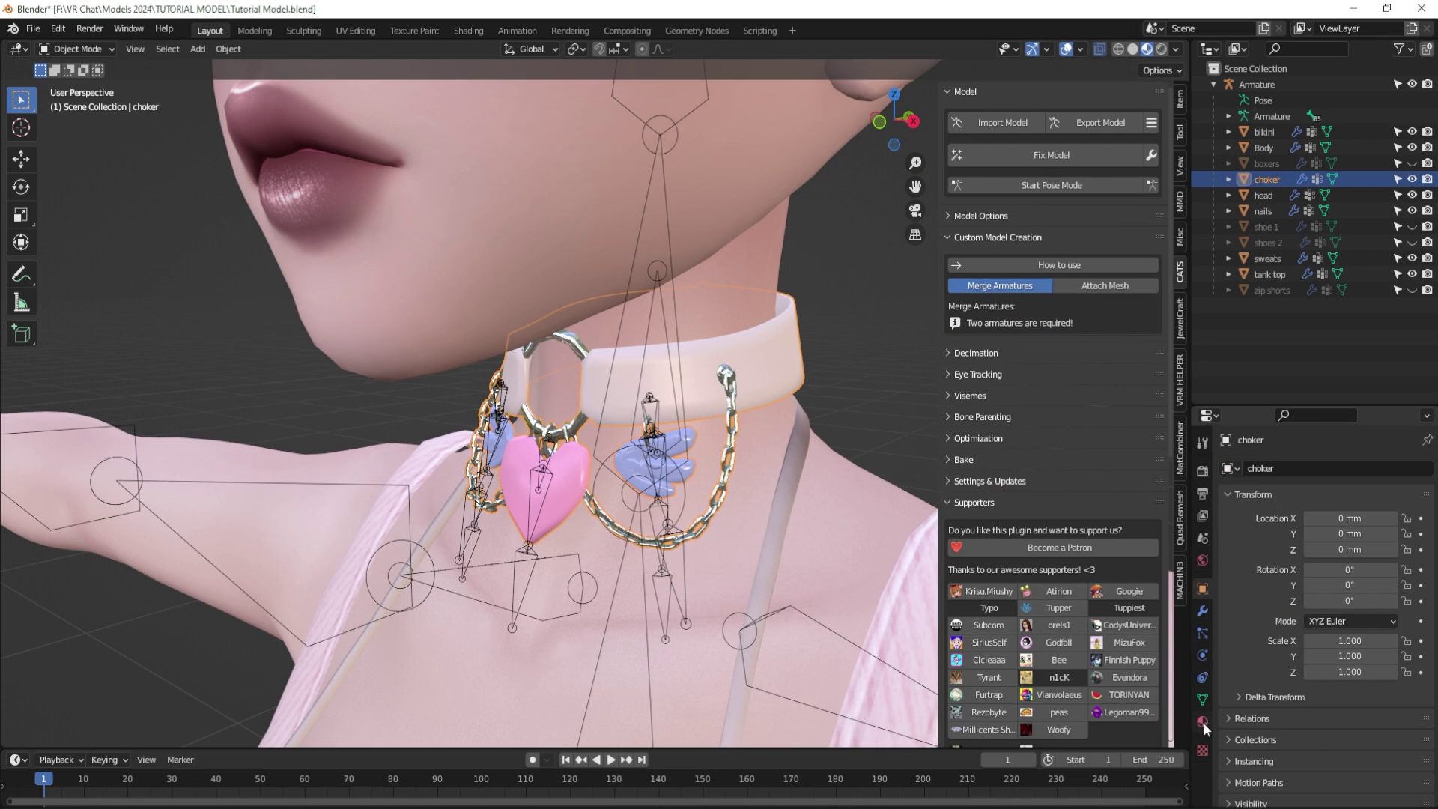
{"action": "left_click", "coordinate": [1203, 724]}
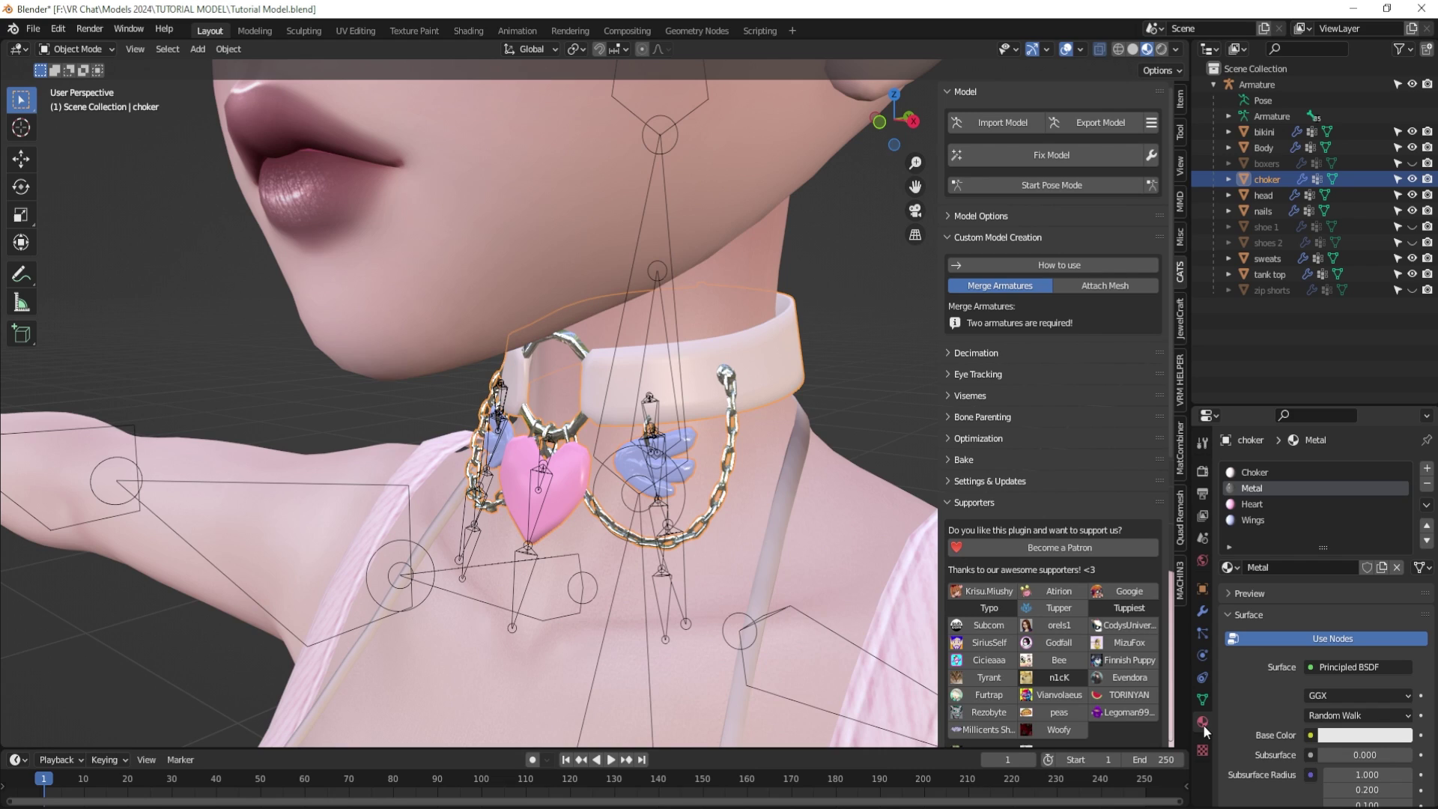
{"action": "left_click_drag", "start_coordinate": [1243, 406], "coordinate": [1247, 306]}
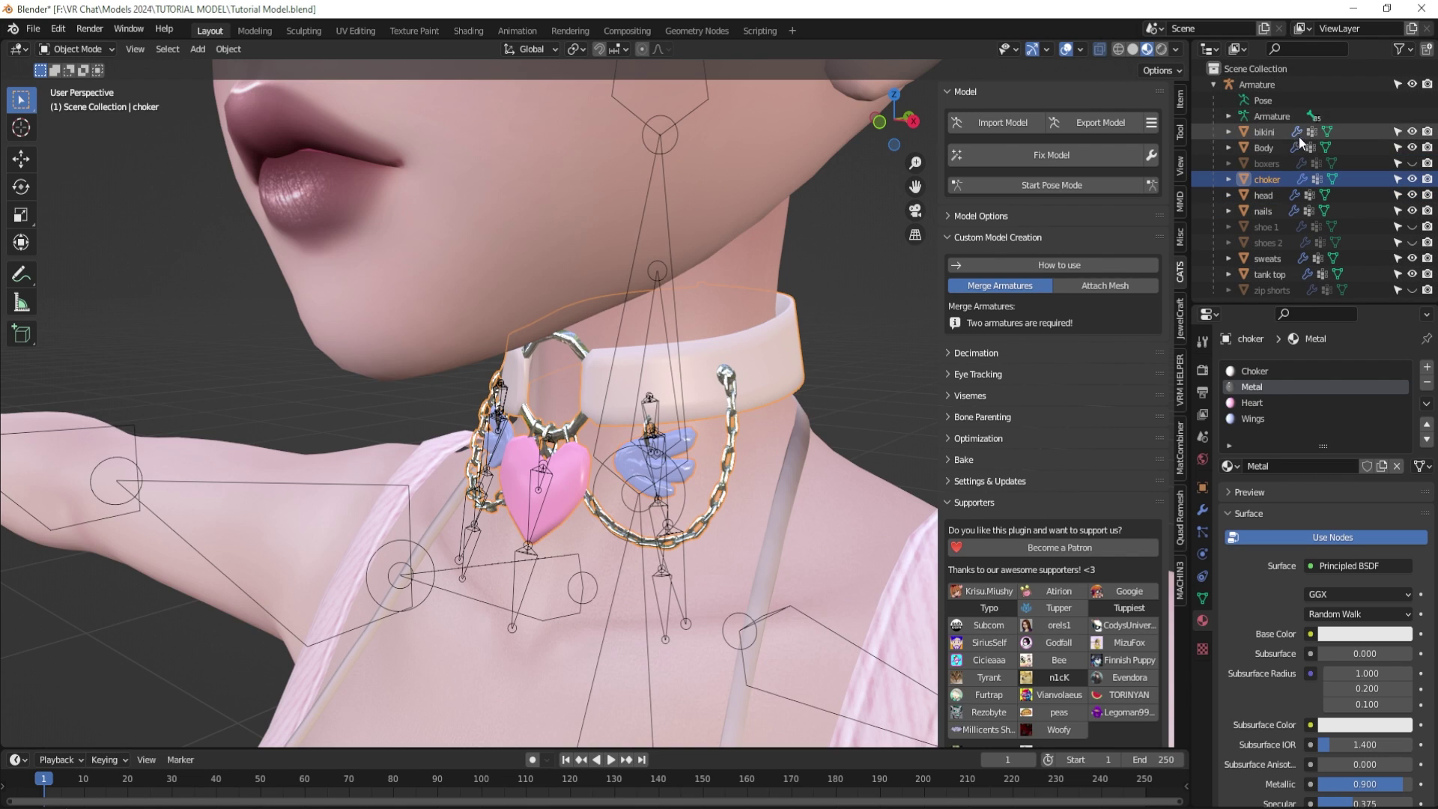
- Check the head's material slots, and replace the choker's Metal material with the existing metal material used by the head
{"action": "scroll", "coordinate": [1264, 217], "scroll_direction": "down", "scroll_amount": 1}
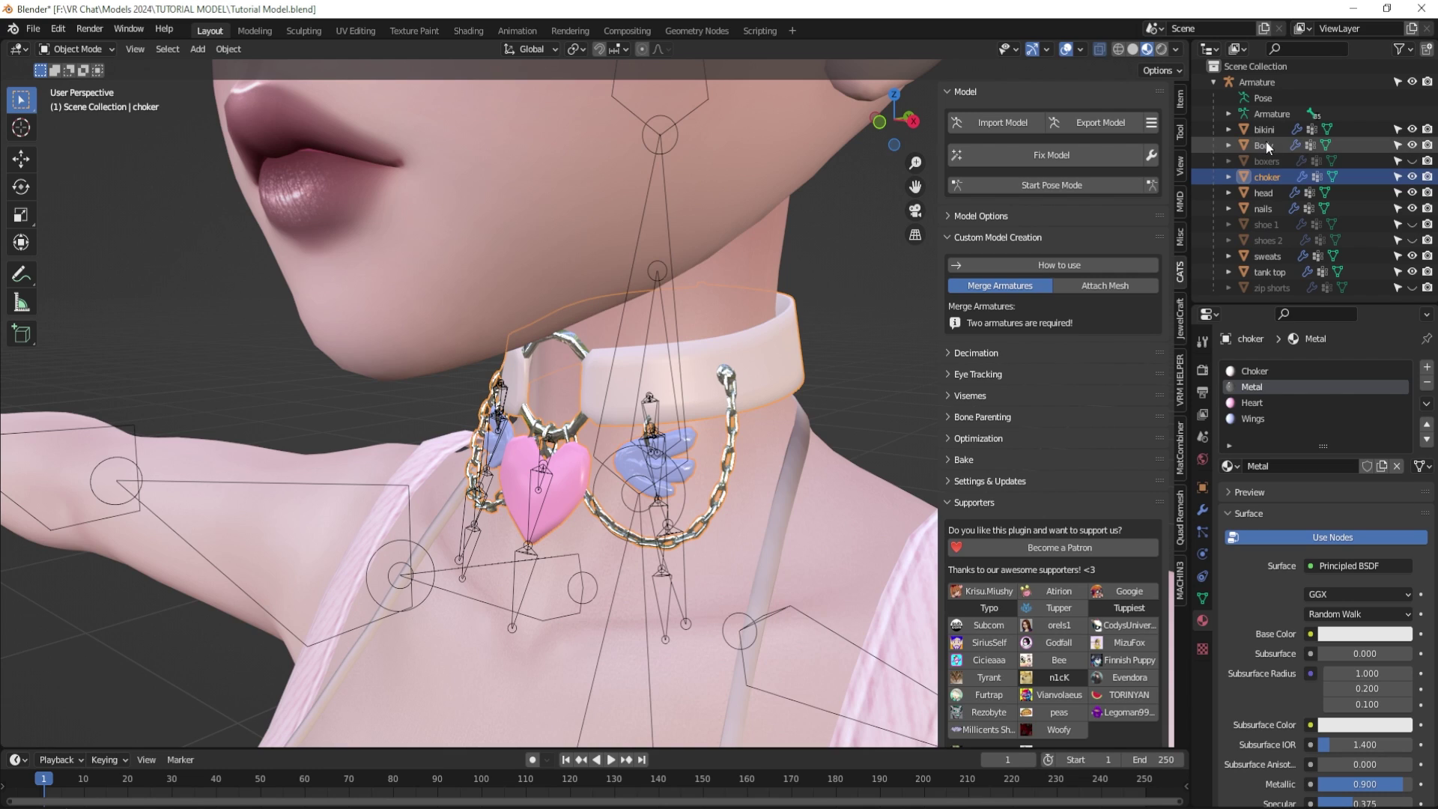
{"action": "left_click", "coordinate": [1265, 194]}
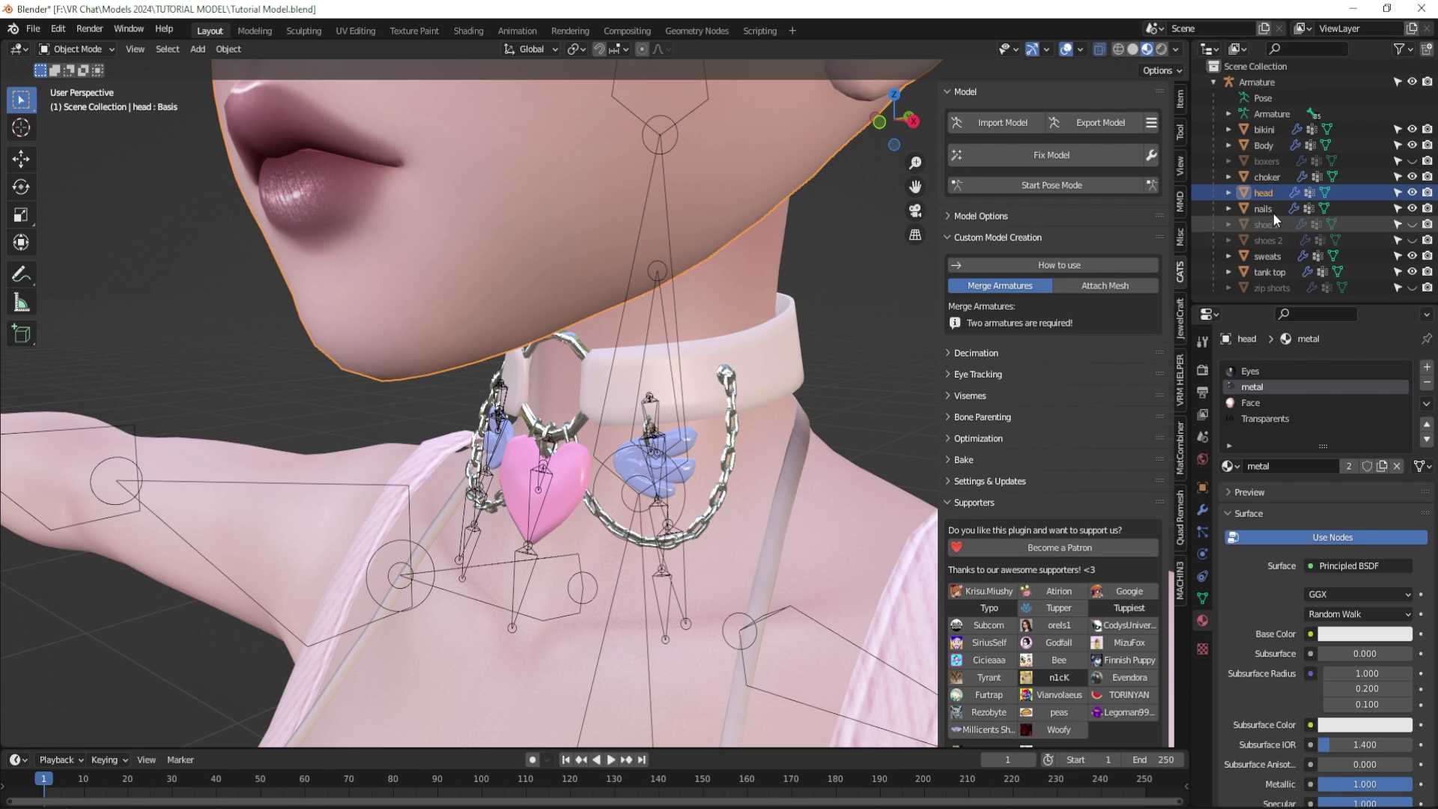
{"action": "left_click", "coordinate": [1268, 177]}
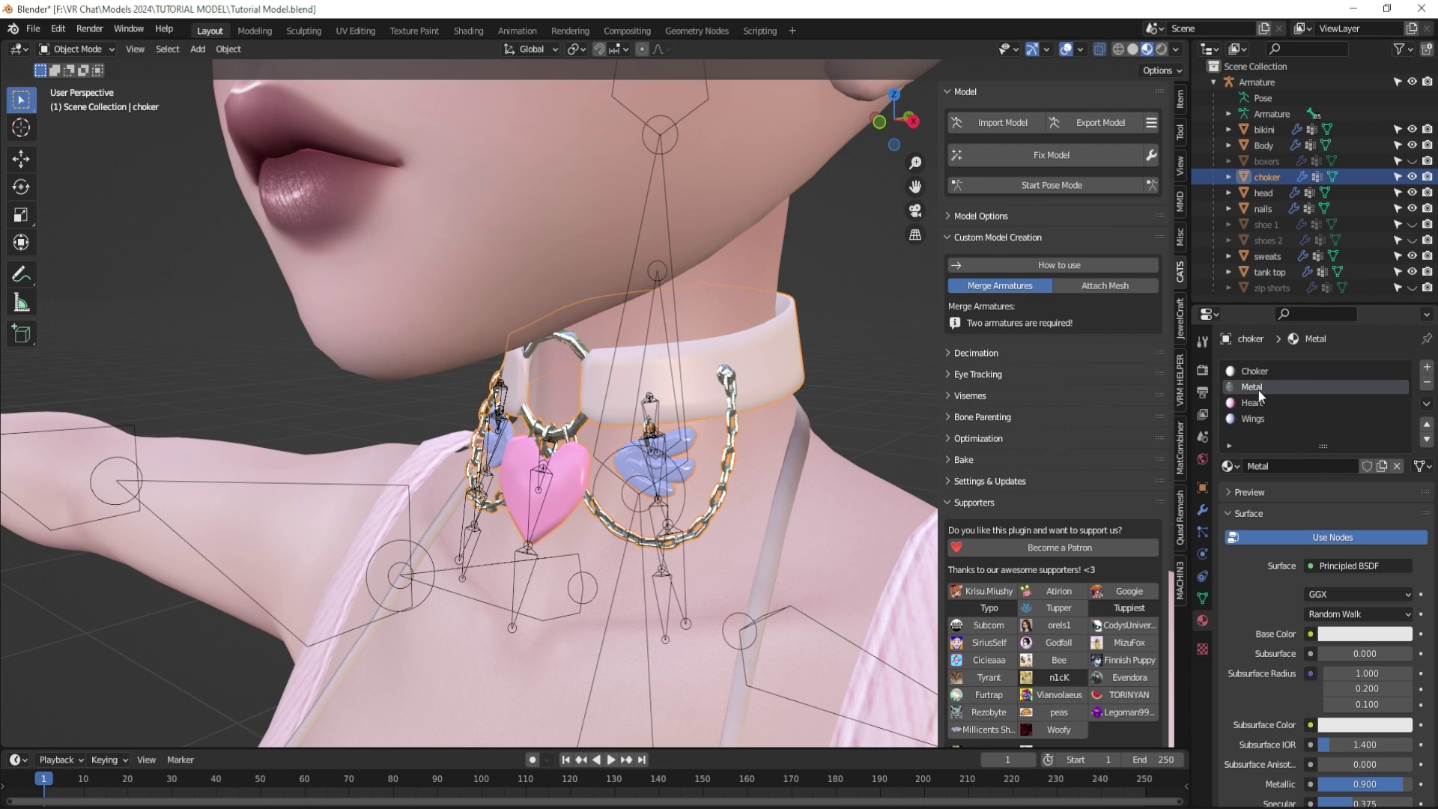
{"action": "left_click", "coordinate": [1228, 468]}
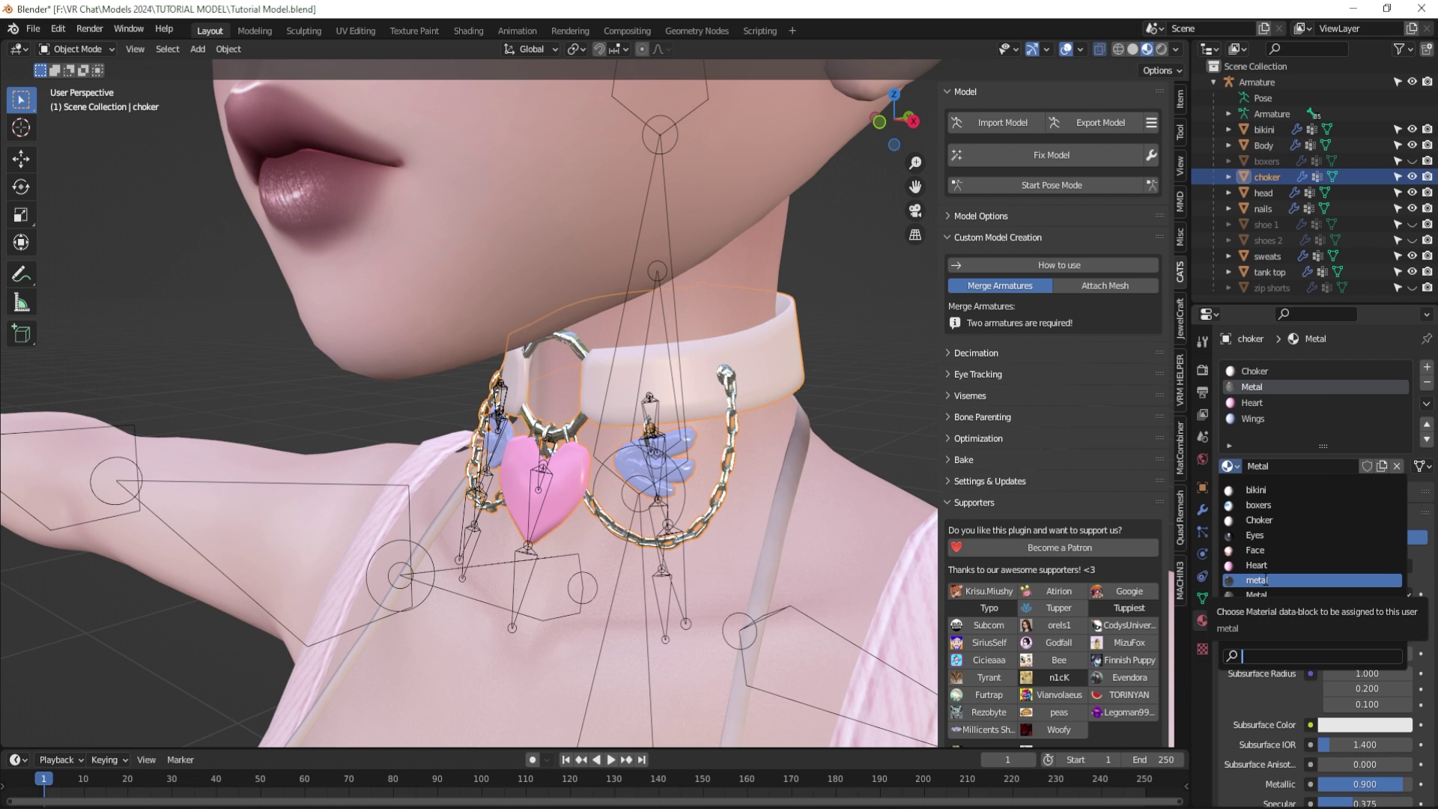
{"action": "left_click", "coordinate": [1266, 580]}
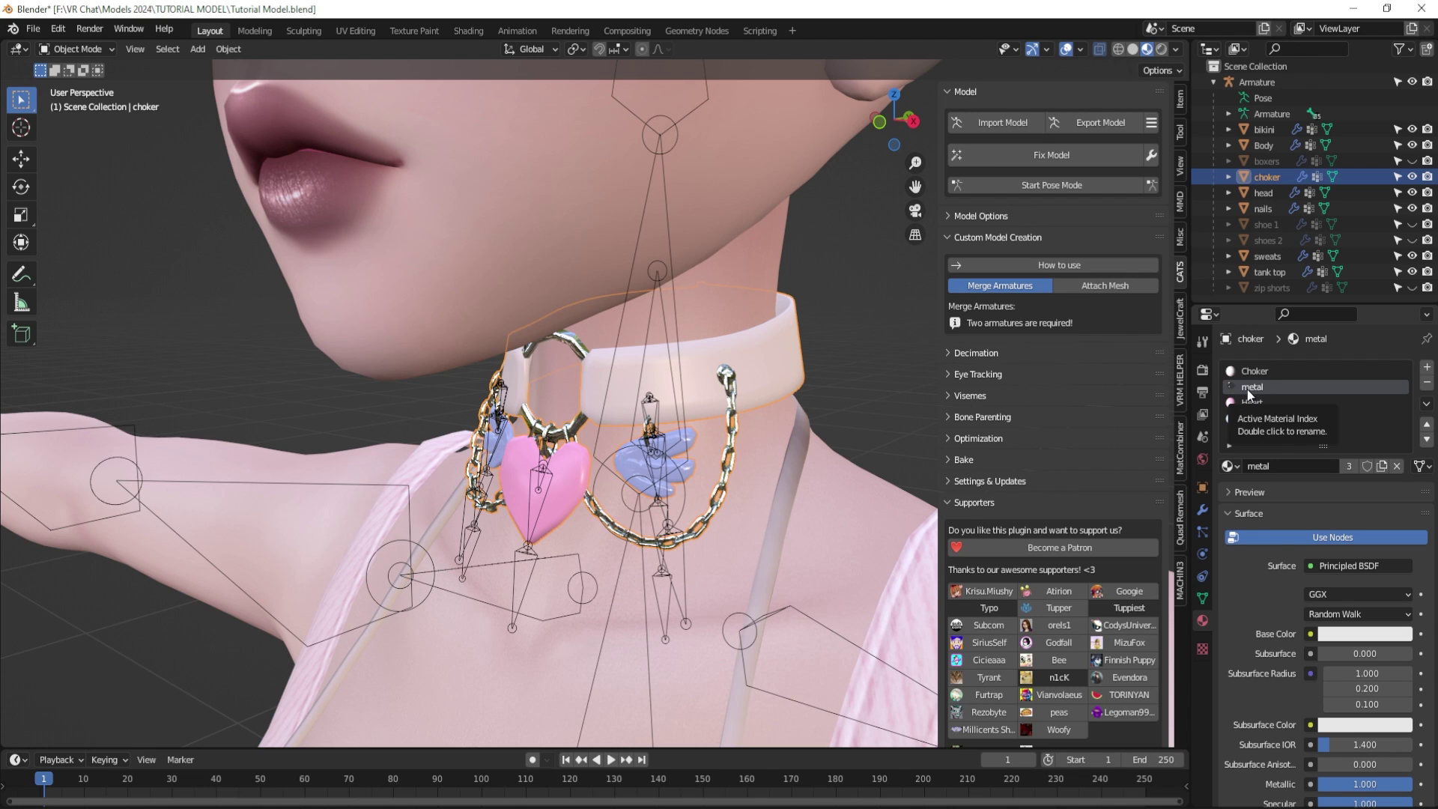
{"action": "scroll", "coordinate": [707, 474], "scroll_direction": "down", "scroll_amount": 4}
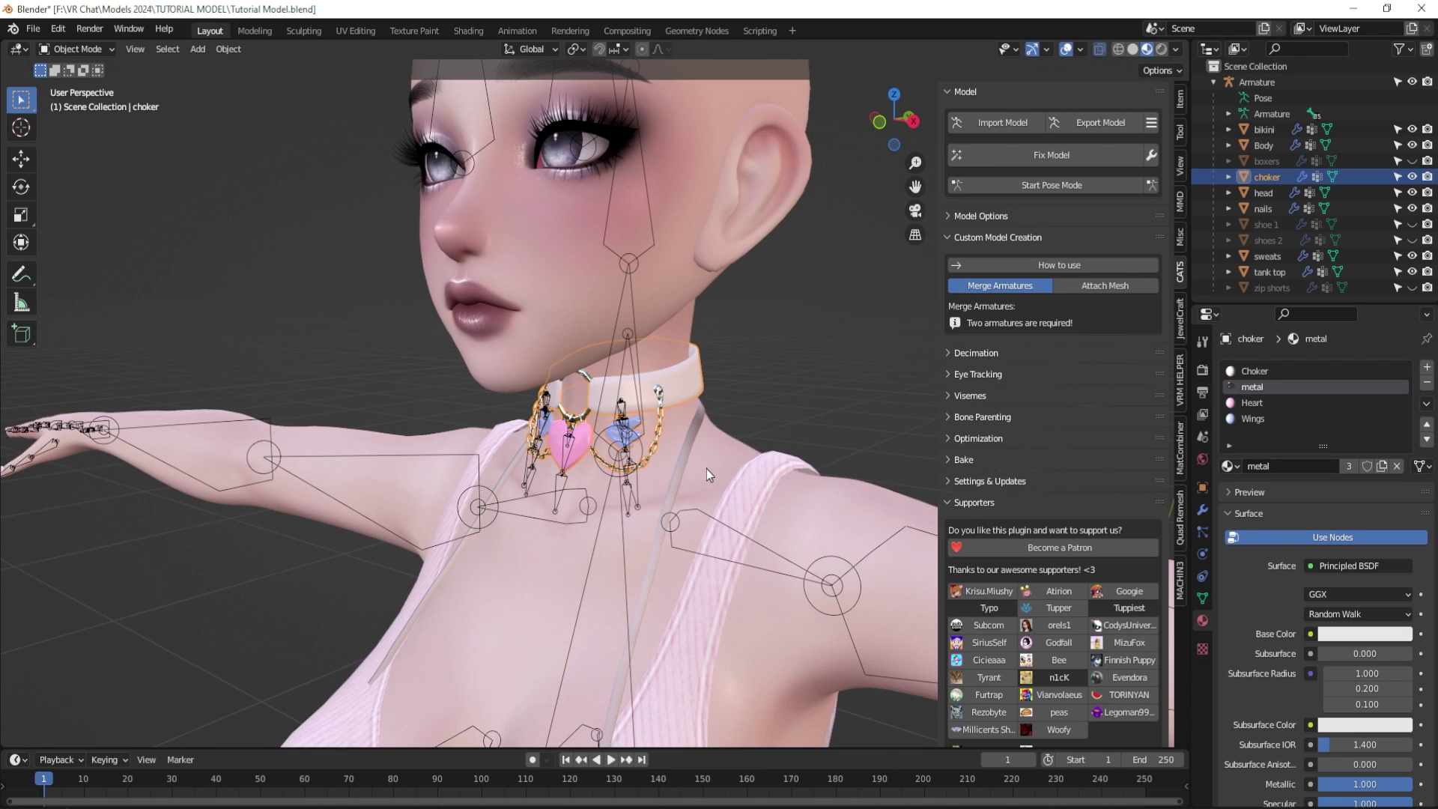
{"action": "scroll", "coordinate": [707, 468], "scroll_direction": "up", "scroll_amount": 5}
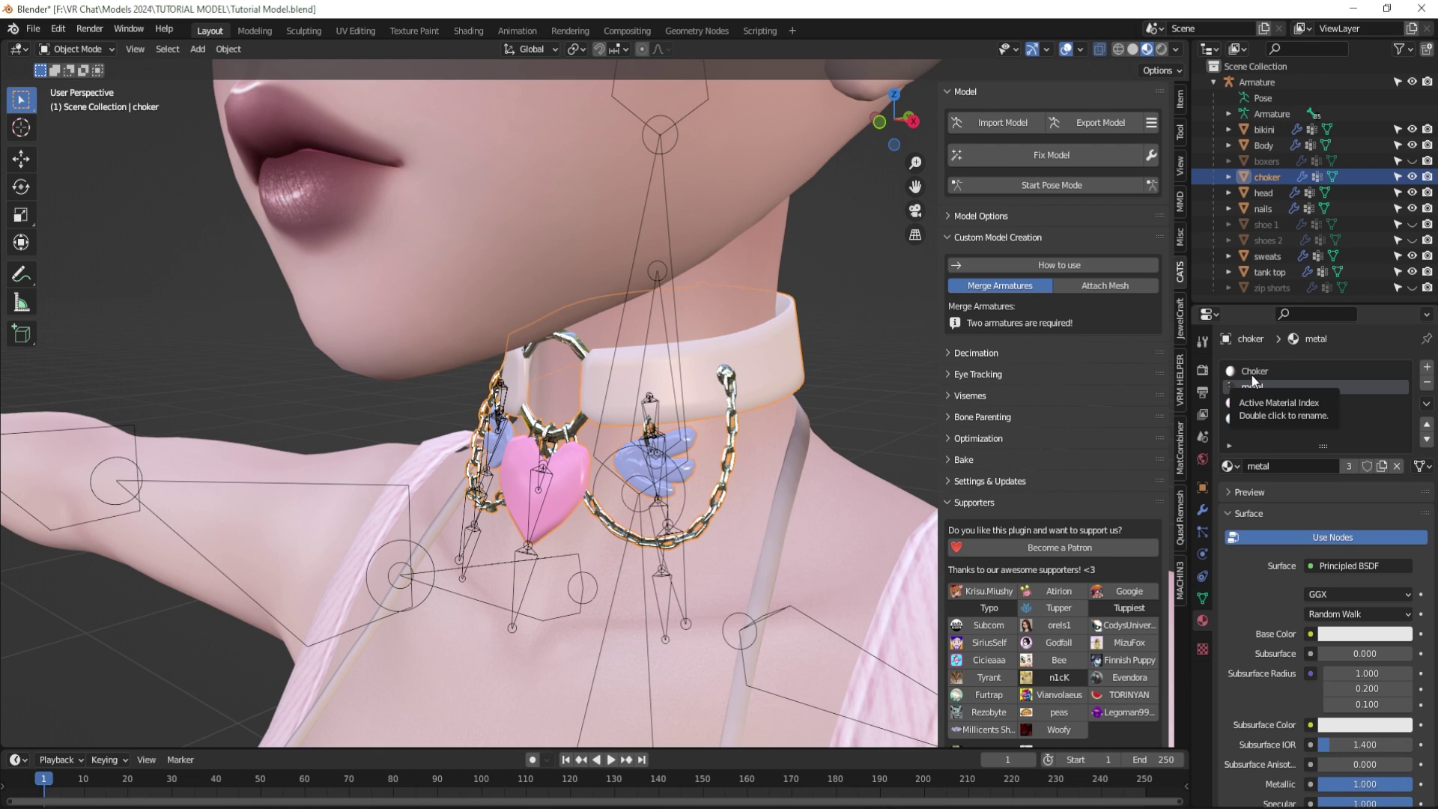
- Make Choker the active material slot of the choker and open its mesh in the UV Editing workspace
{"action": "left_click", "coordinate": [1252, 372]}
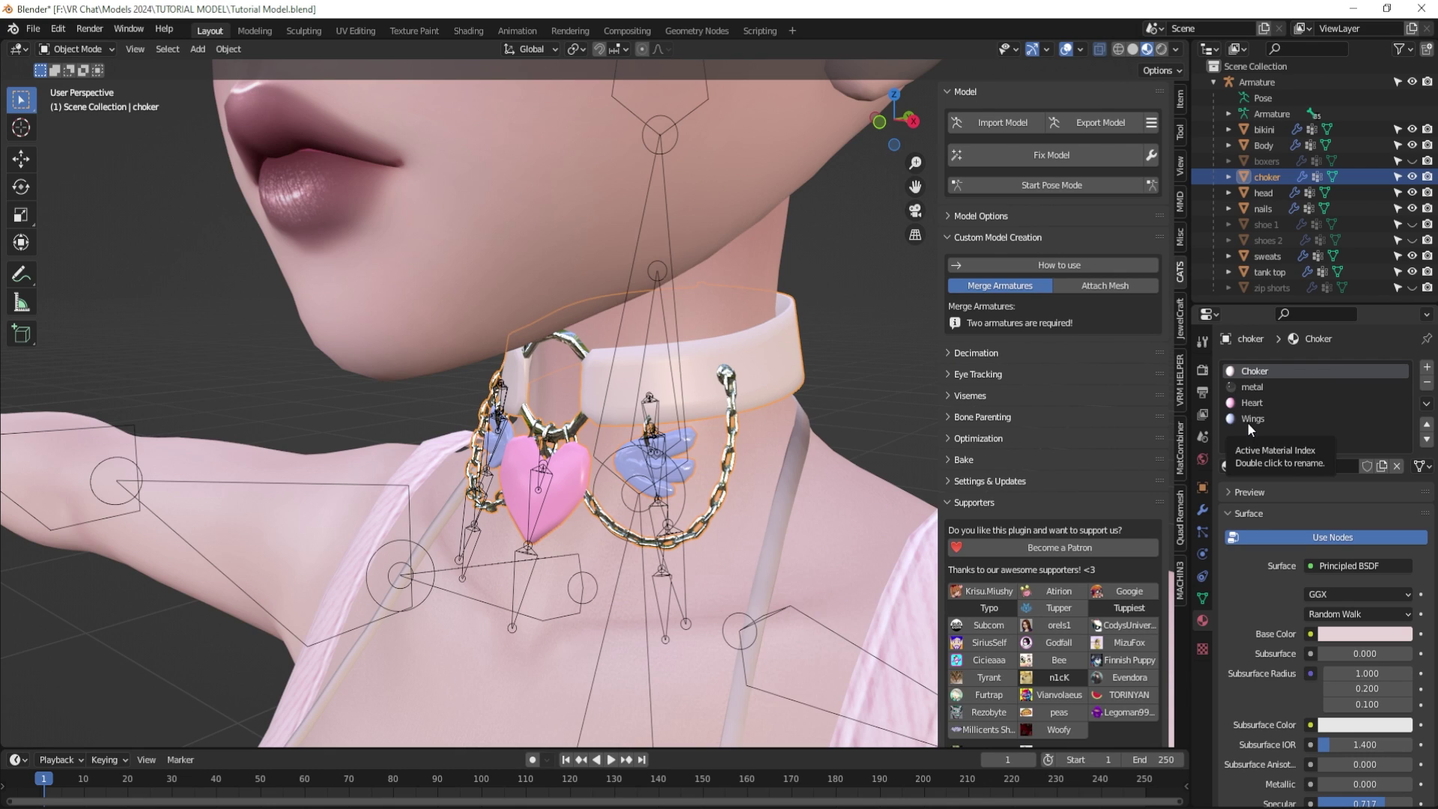
{"action": "left_click", "coordinate": [838, 308]}
{"action": "left_click", "coordinate": [788, 342]}
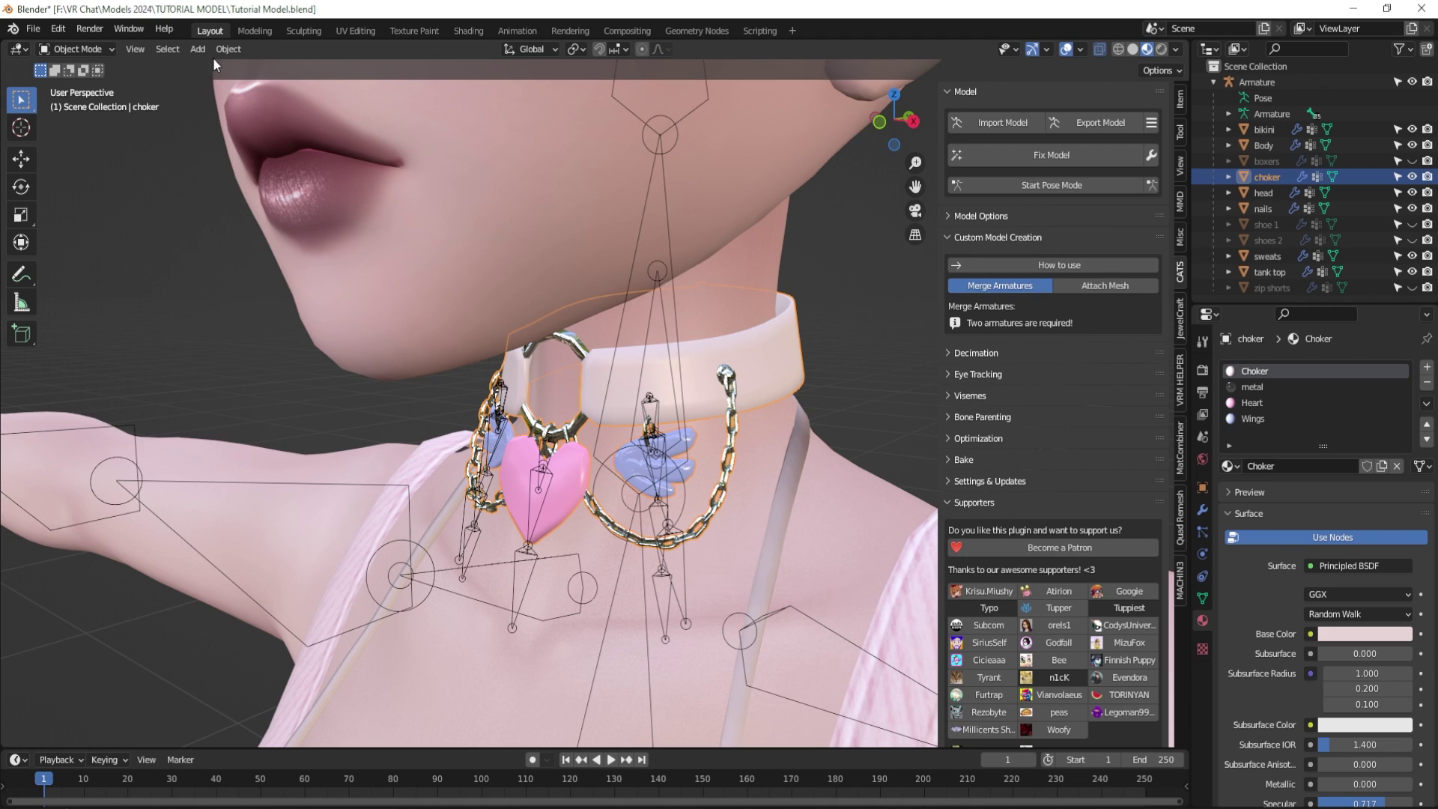
{"action": "left_click", "coordinate": [356, 33]}
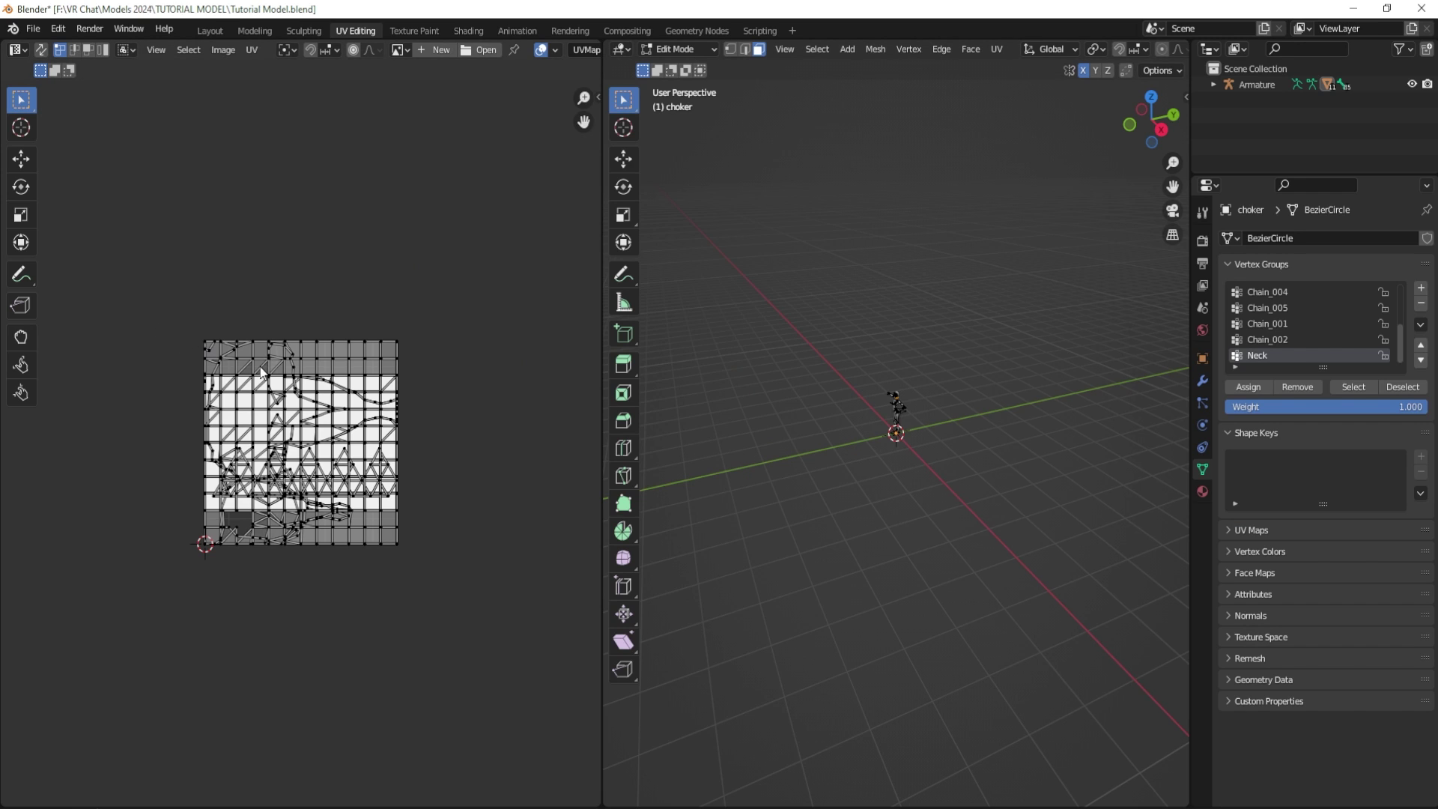
{"action": "middle_click_drag", "start_coordinate": [860, 375], "coordinate": [884, 450]}
{"action": "scroll", "coordinate": [873, 573], "scroll_direction": "up", "scroll_amount": 5}
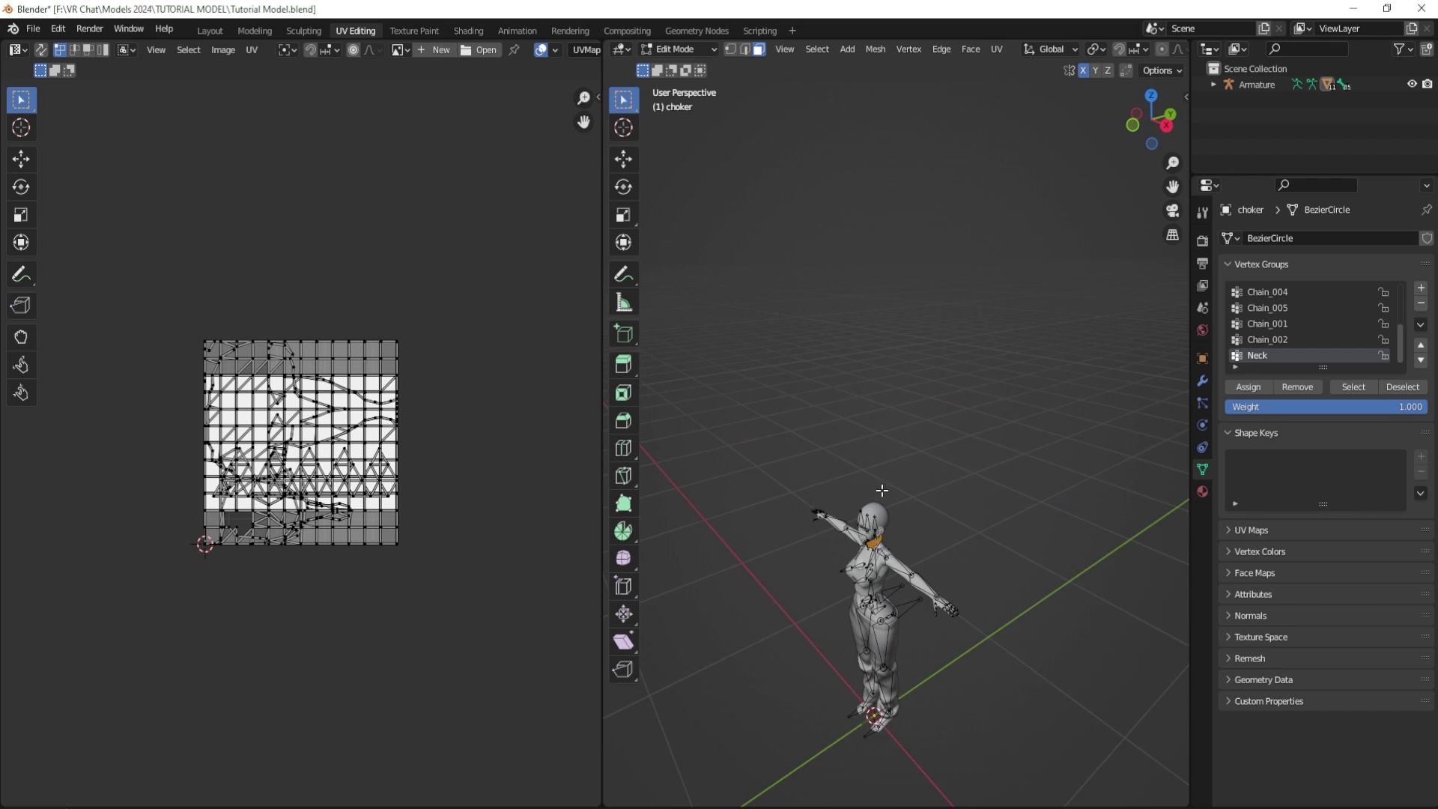
{"action": "scroll", "coordinate": [874, 573], "scroll_direction": "up", "scroll_amount": 3}
{"action": "middle_click_drag", "start_coordinate": [874, 573], "coordinate": [862, 378], "text": "shift"}
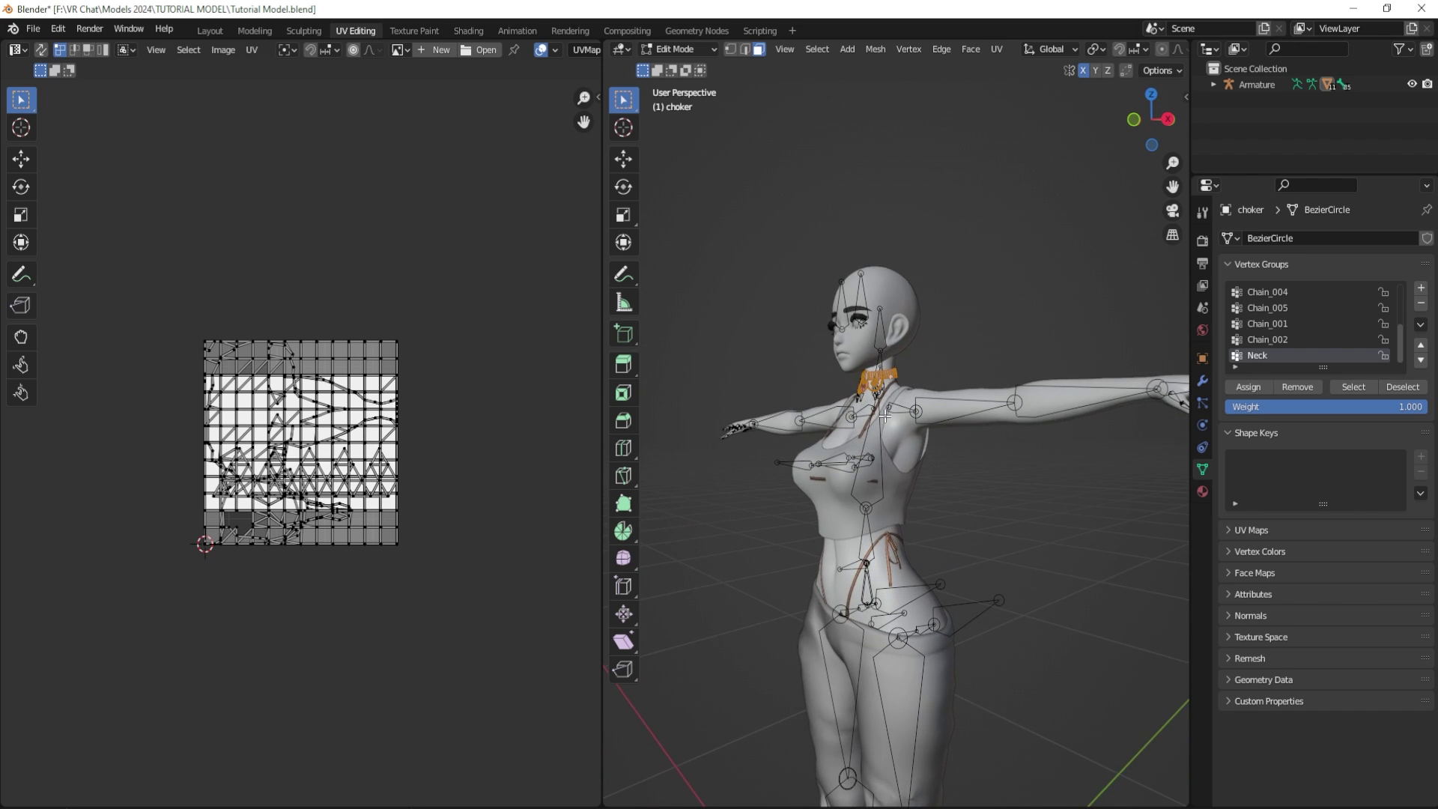
{"action": "scroll", "coordinate": [863, 379], "scroll_direction": "up", "scroll_amount": 5}
{"action": "scroll", "coordinate": [851, 321], "scroll_direction": "down", "scroll_amount": 4}
{"action": "scroll", "coordinate": [895, 438], "scroll_direction": "up", "scroll_amount": 5}
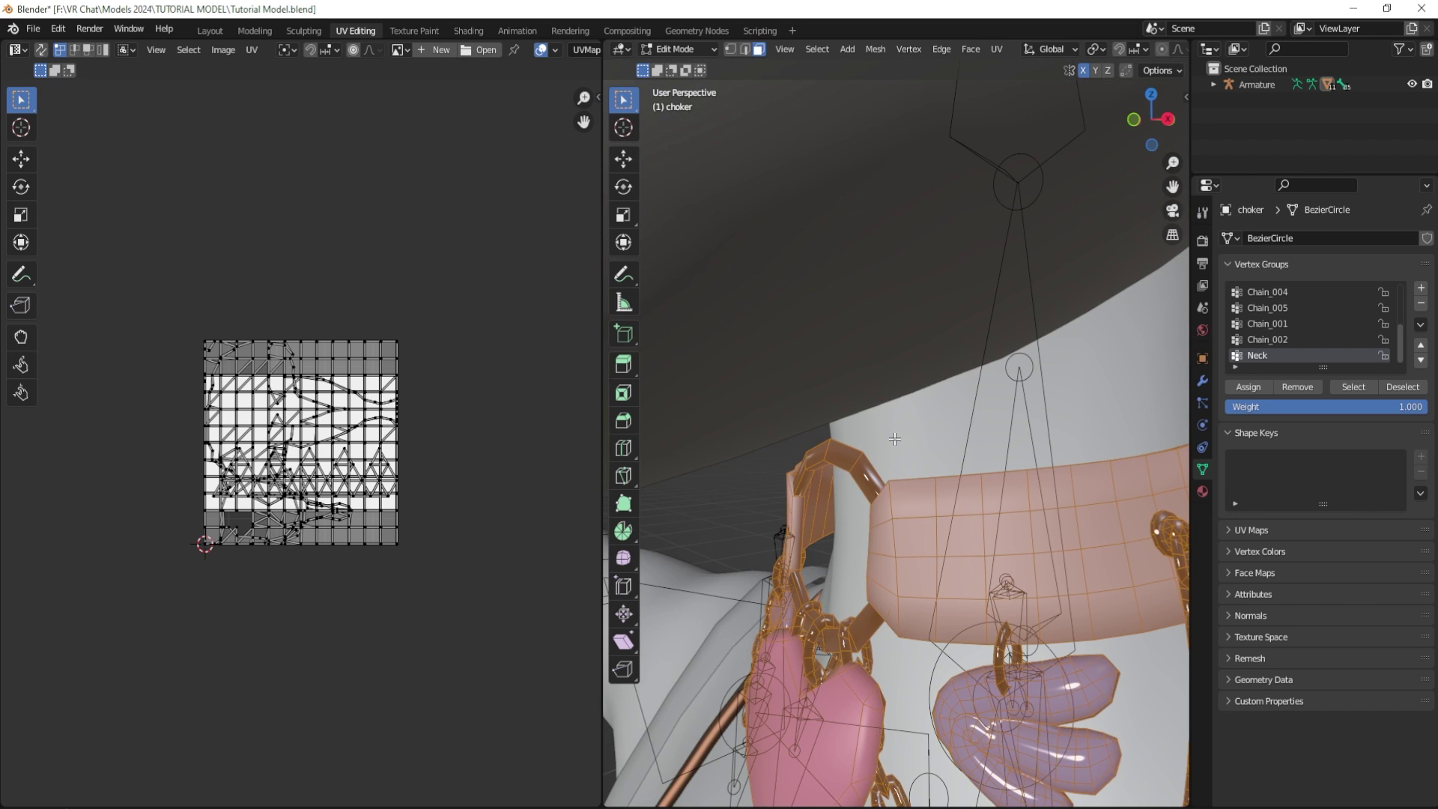
{"action": "scroll", "coordinate": [899, 448], "scroll_direction": "down", "scroll_amount": 1}
{"action": "scroll", "coordinate": [899, 448], "scroll_direction": "down", "scroll_amount": 6}
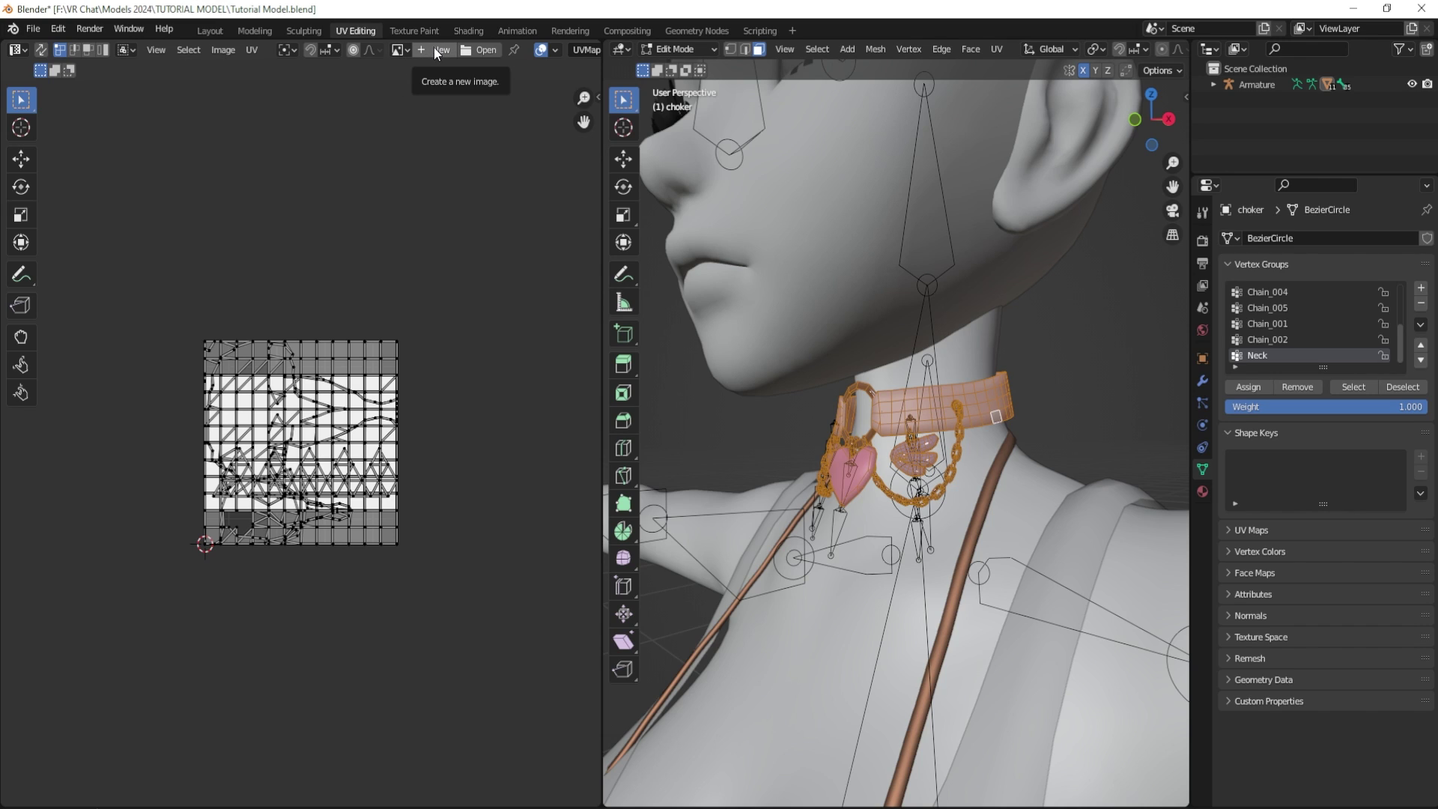
- Create a blank 2048 × 2048 px image with alpha and a fully transparent black colour behind the choker's UV layout
{"action": "left_click", "coordinate": [435, 51]}
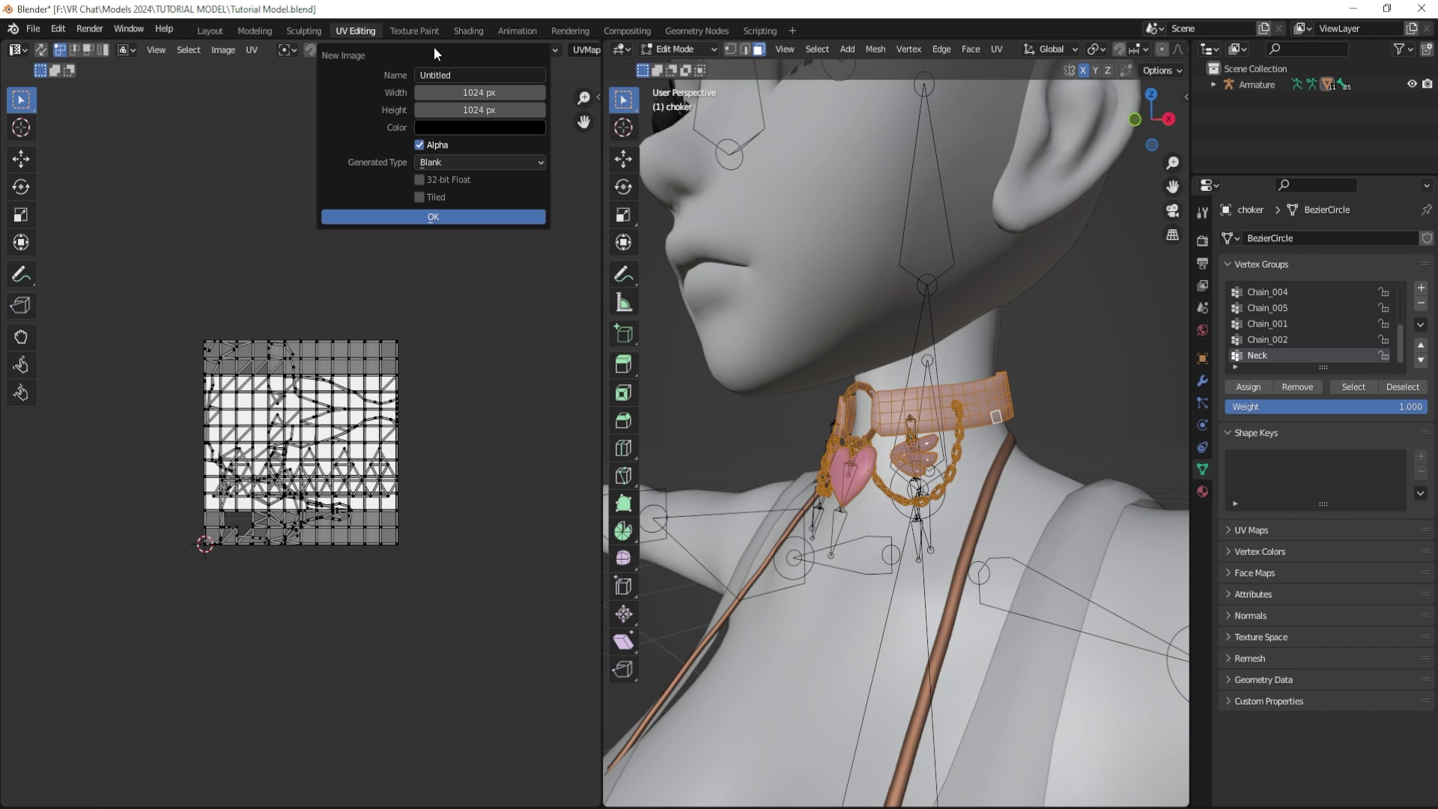
{"action": "left_click", "coordinate": [498, 92]}
{"action": "left_click", "coordinate": [497, 92]}
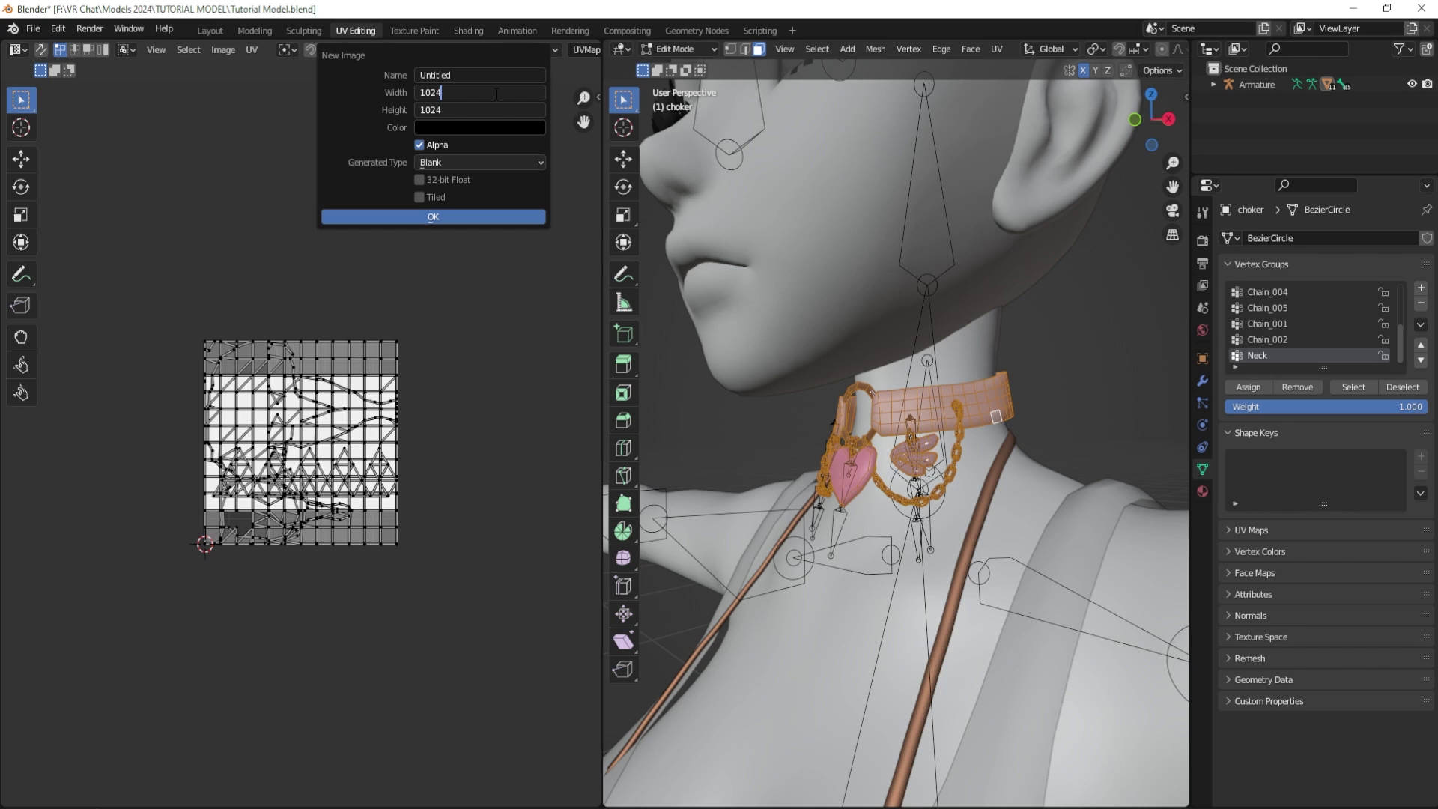
{"action": "type", "text": "*2"}
{"action": "key", "text": "Return"}
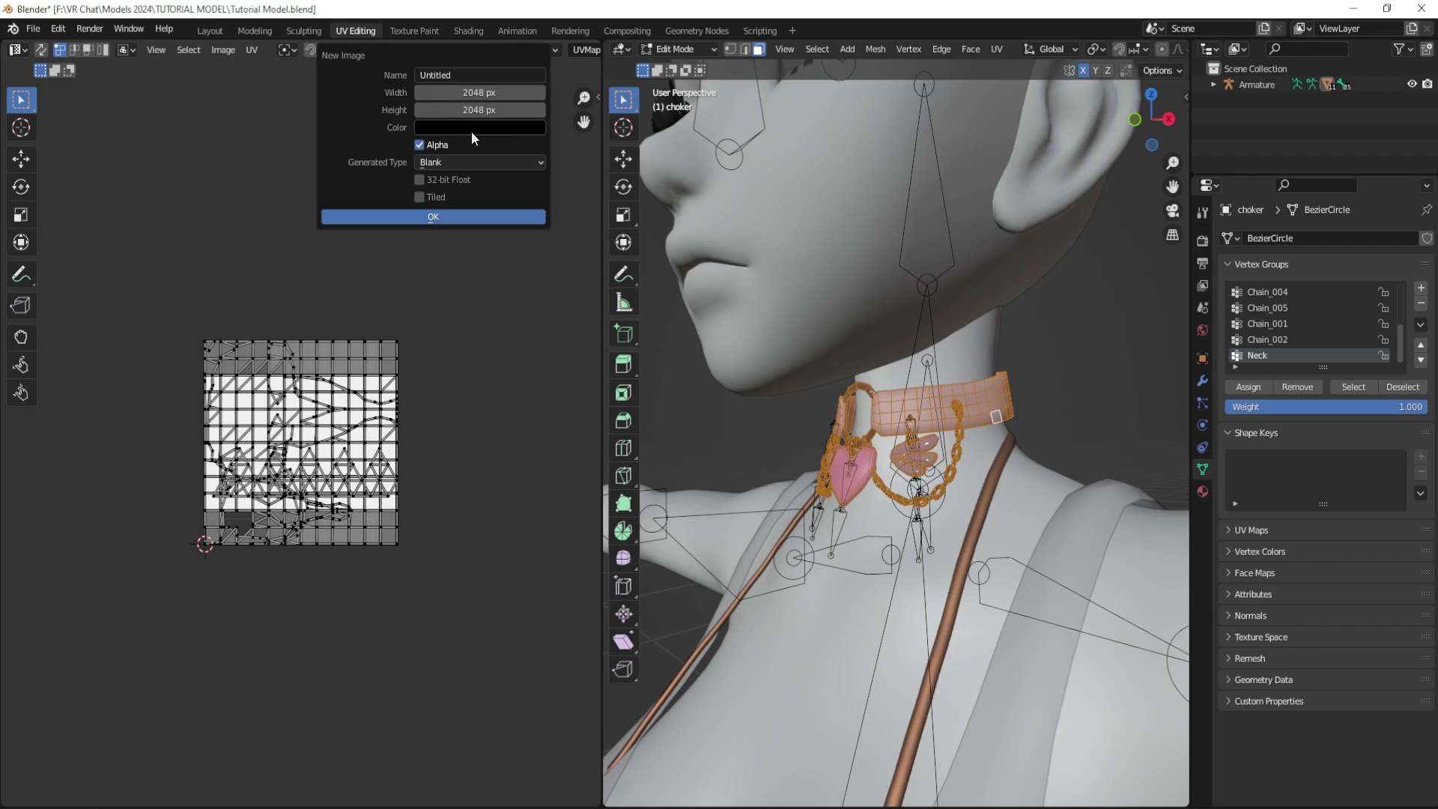
{"action": "left_click", "coordinate": [472, 127]}
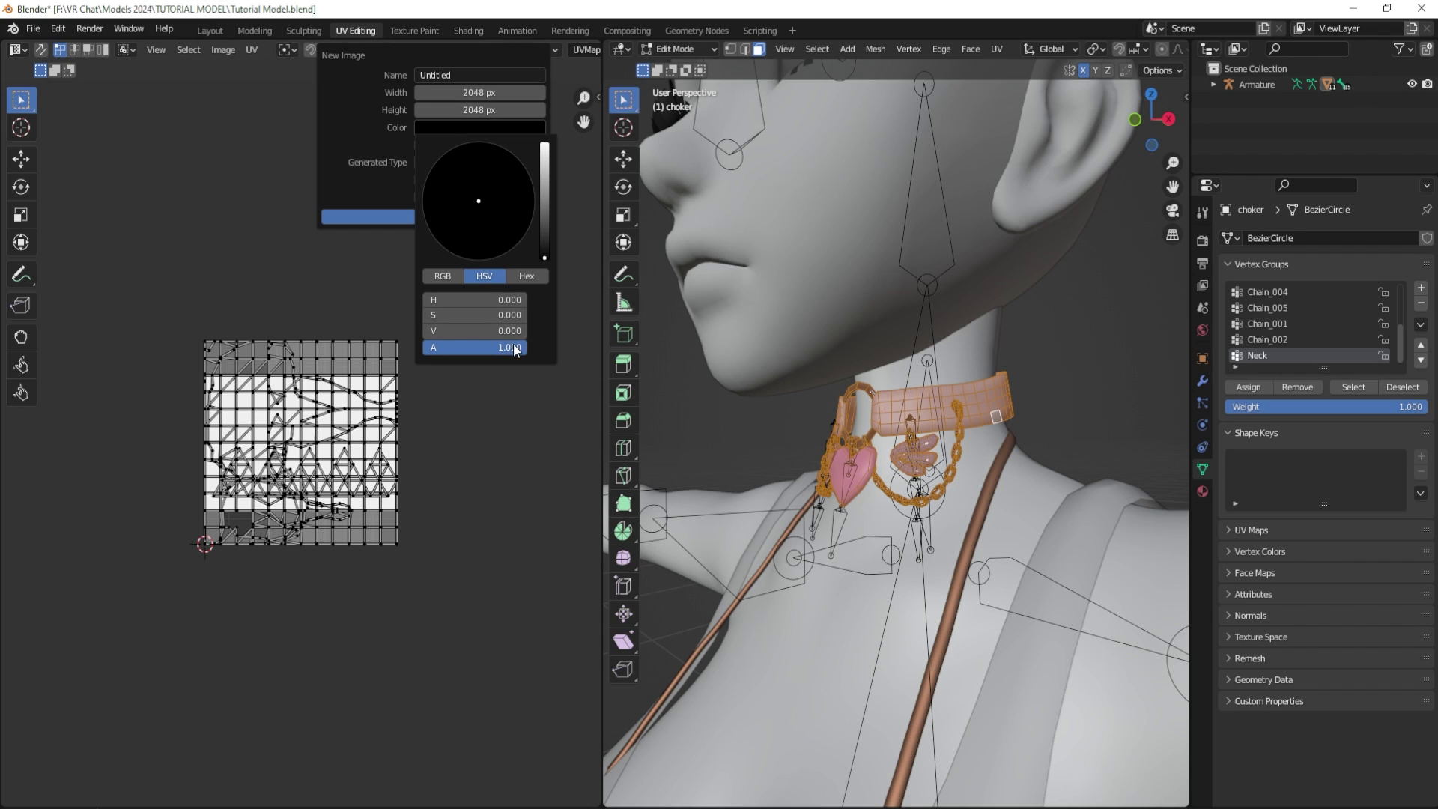
{"action": "left_click_drag", "start_coordinate": [517, 347], "coordinate": [421, 346]}
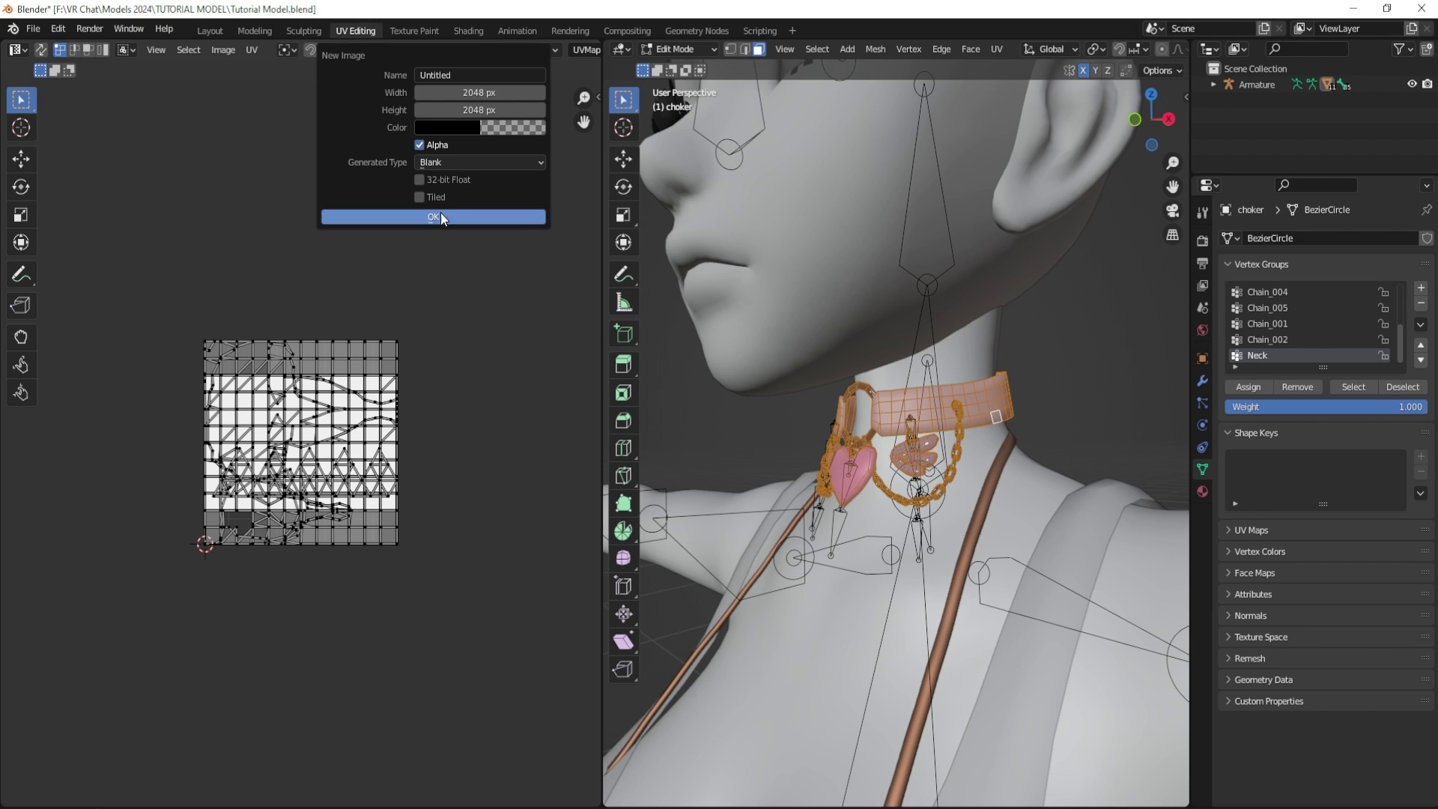
{"action": "left_click", "coordinate": [439, 217]}
{"action": "scroll", "coordinate": [424, 243], "scroll_direction": "down", "scroll_amount": 4}
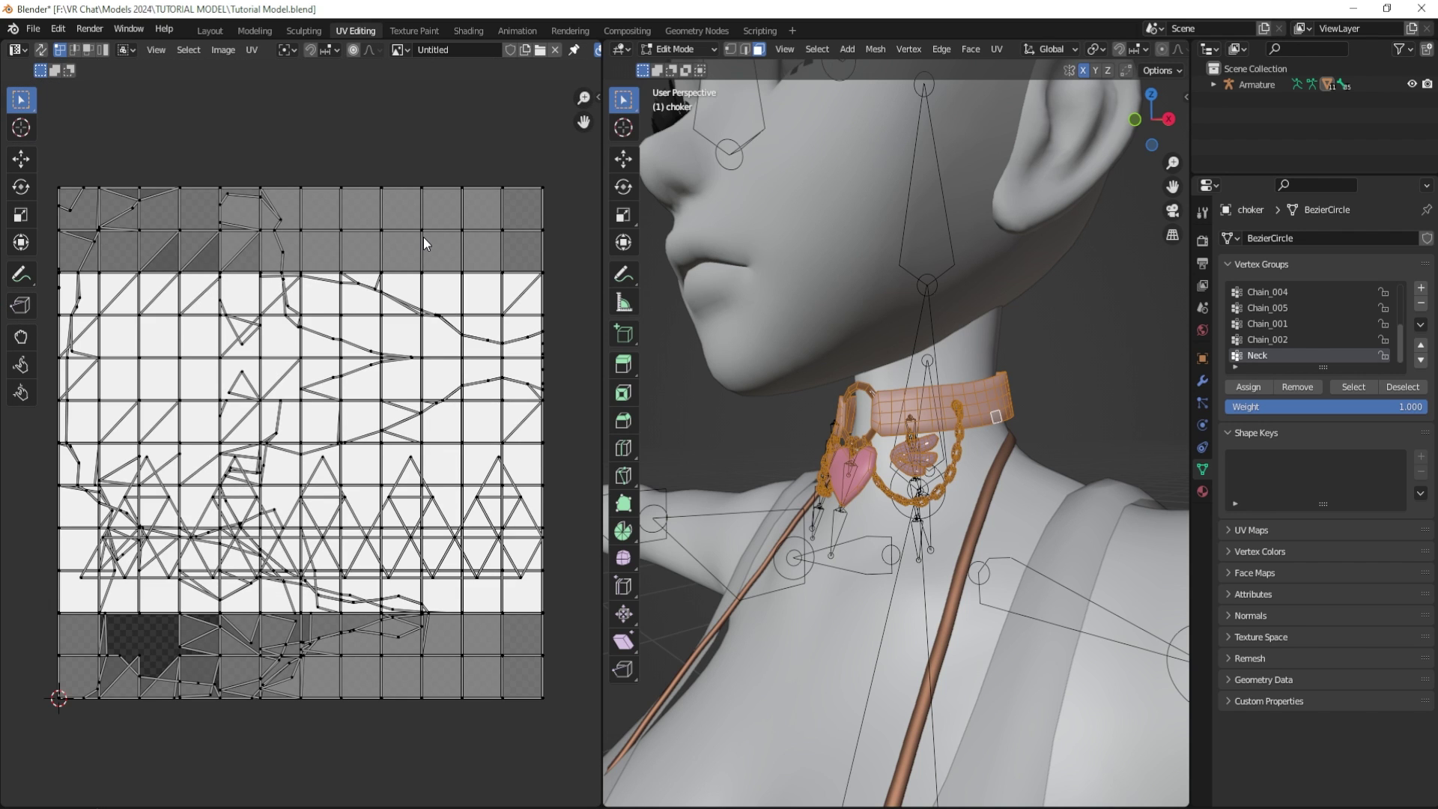
{"action": "scroll", "coordinate": [424, 243], "scroll_direction": "down", "scroll_amount": 3}
{"action": "scroll", "coordinate": [339, 470], "scroll_direction": "up", "scroll_amount": 2}
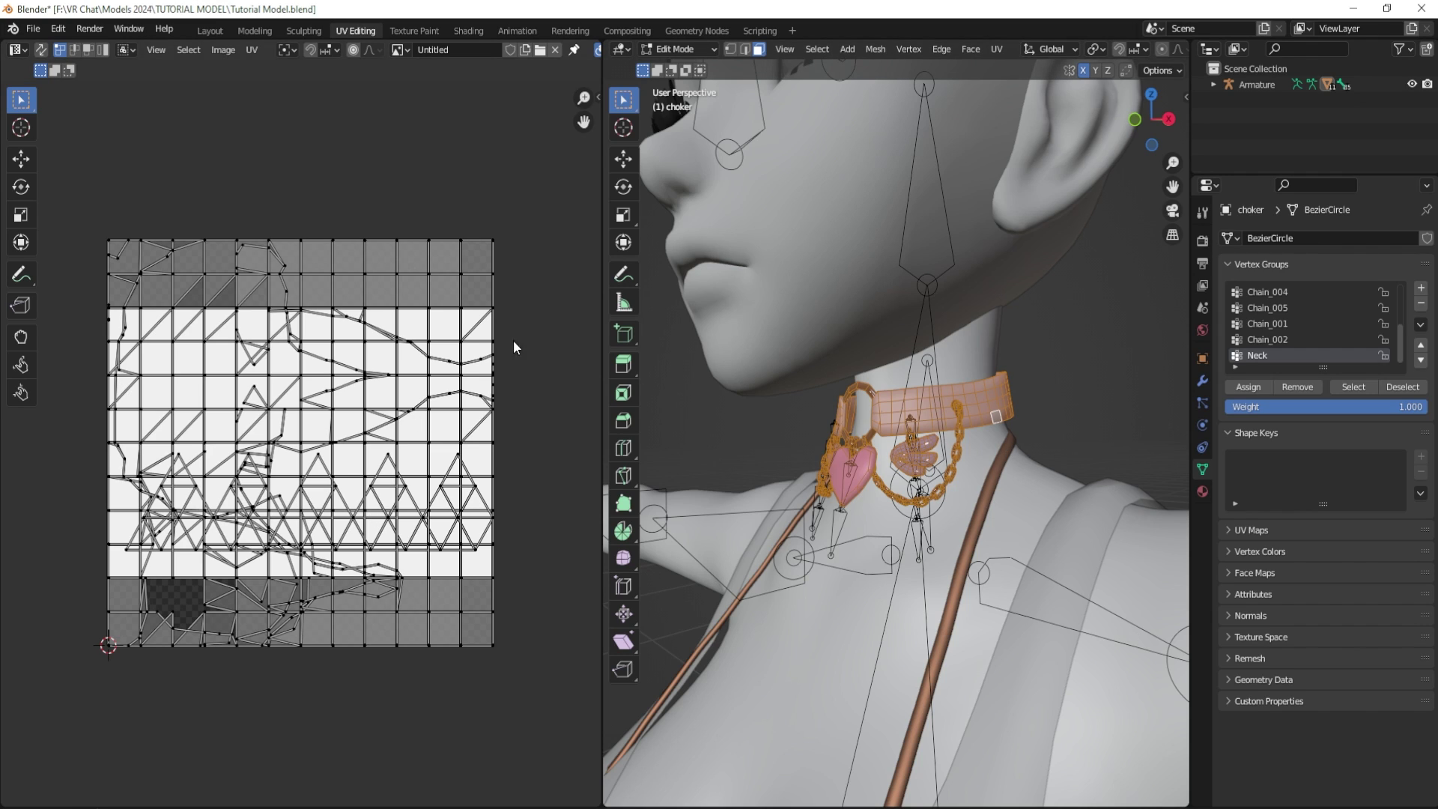
- Switch the 3D view's shading to Material Preview in the UV Editing workspace
{"action": "scroll", "coordinate": [1058, 51], "scroll_direction": "down", "scroll_amount": 4}
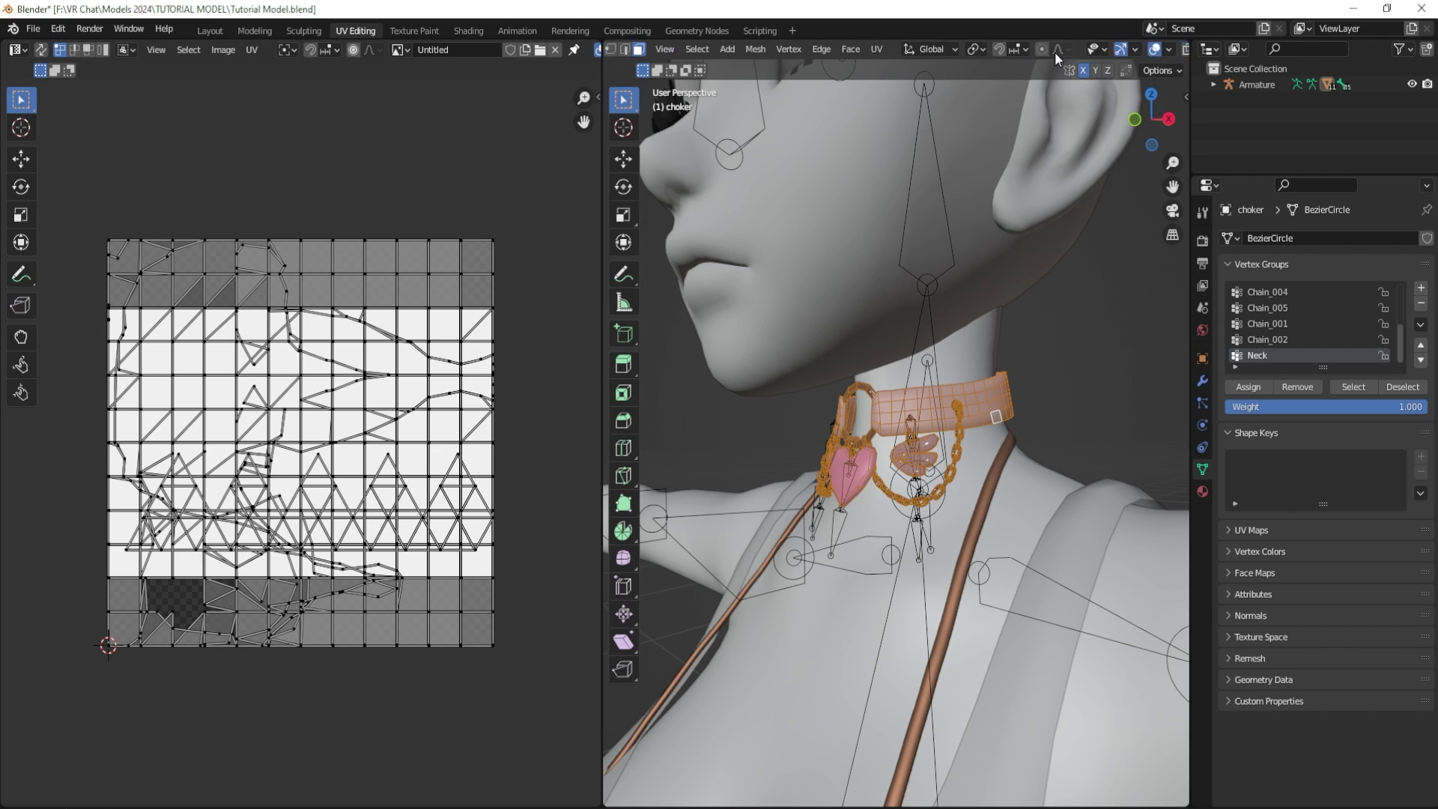
{"action": "scroll", "coordinate": [1055, 52], "scroll_direction": "down", "scroll_amount": 2}
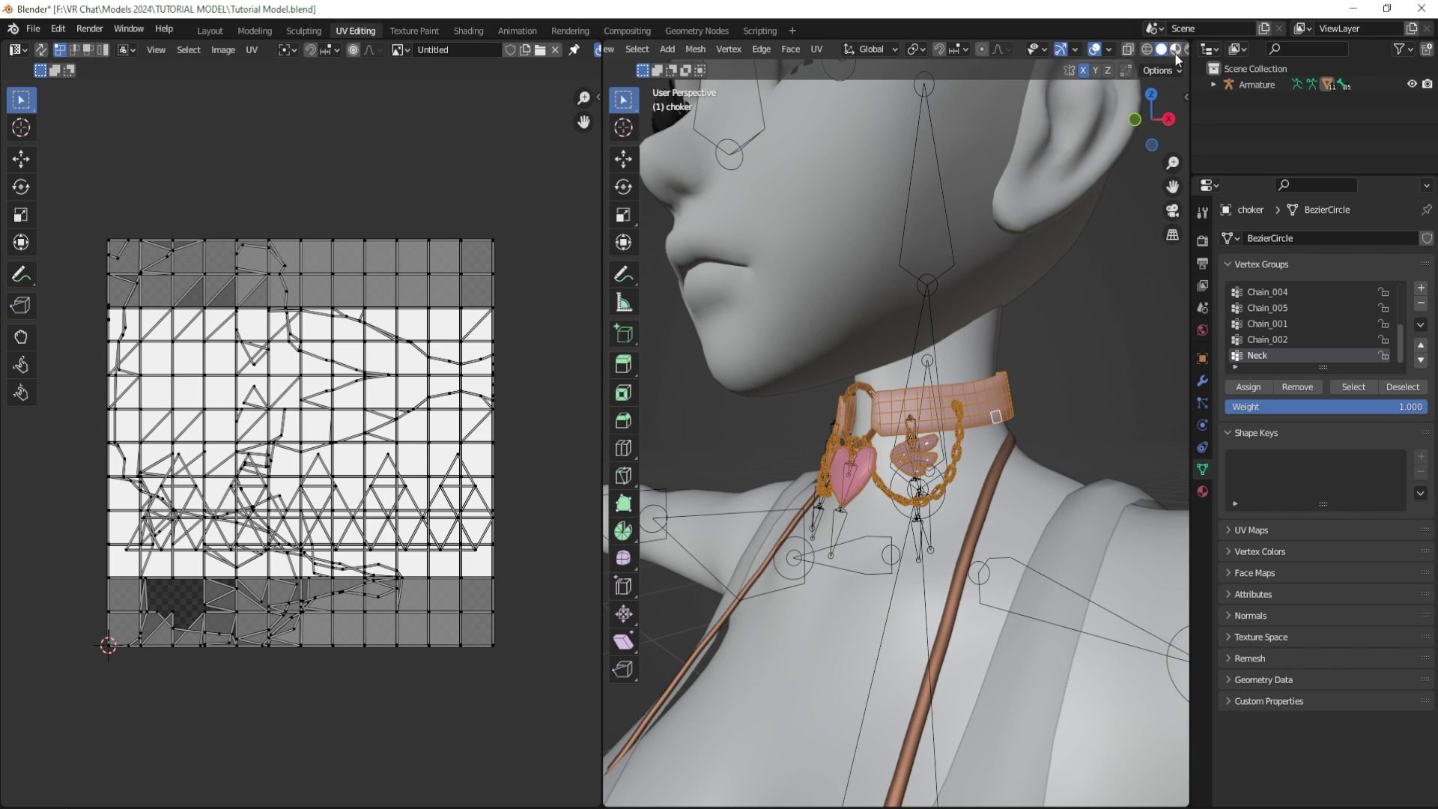
{"action": "scroll", "coordinate": [1088, 53], "scroll_direction": "down", "scroll_amount": 1}
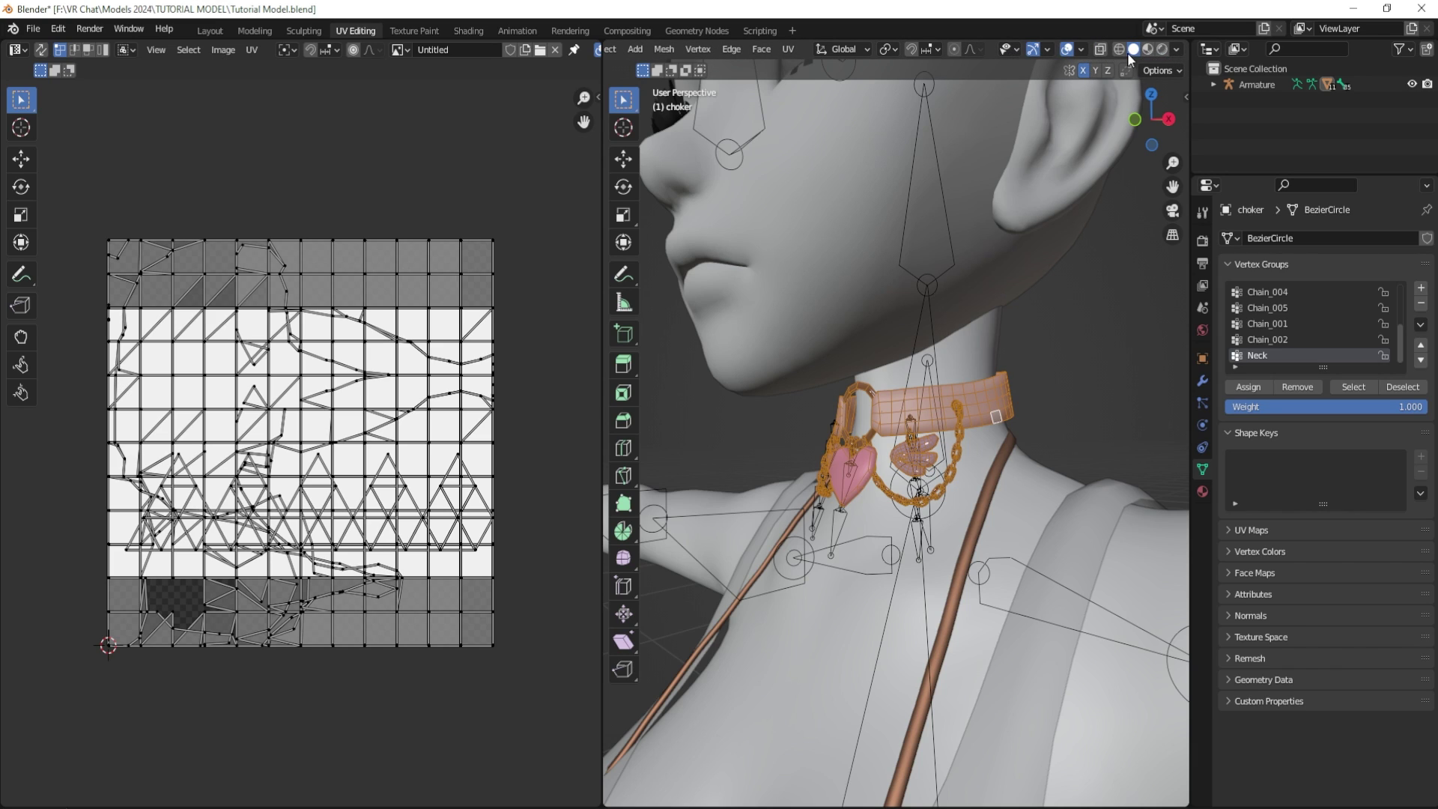
{"action": "left_click", "coordinate": [1119, 49]}
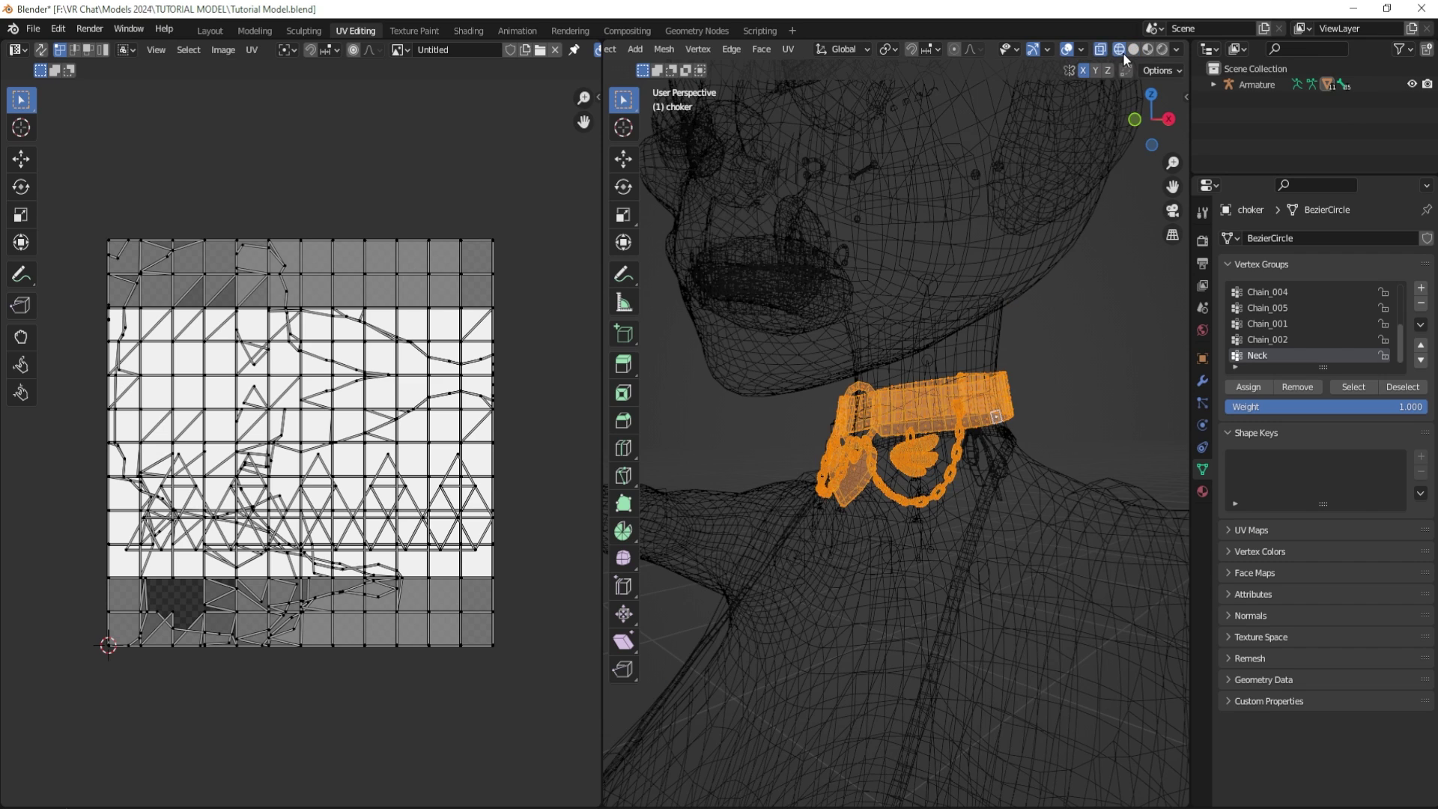
{"action": "left_click", "coordinate": [1134, 49]}
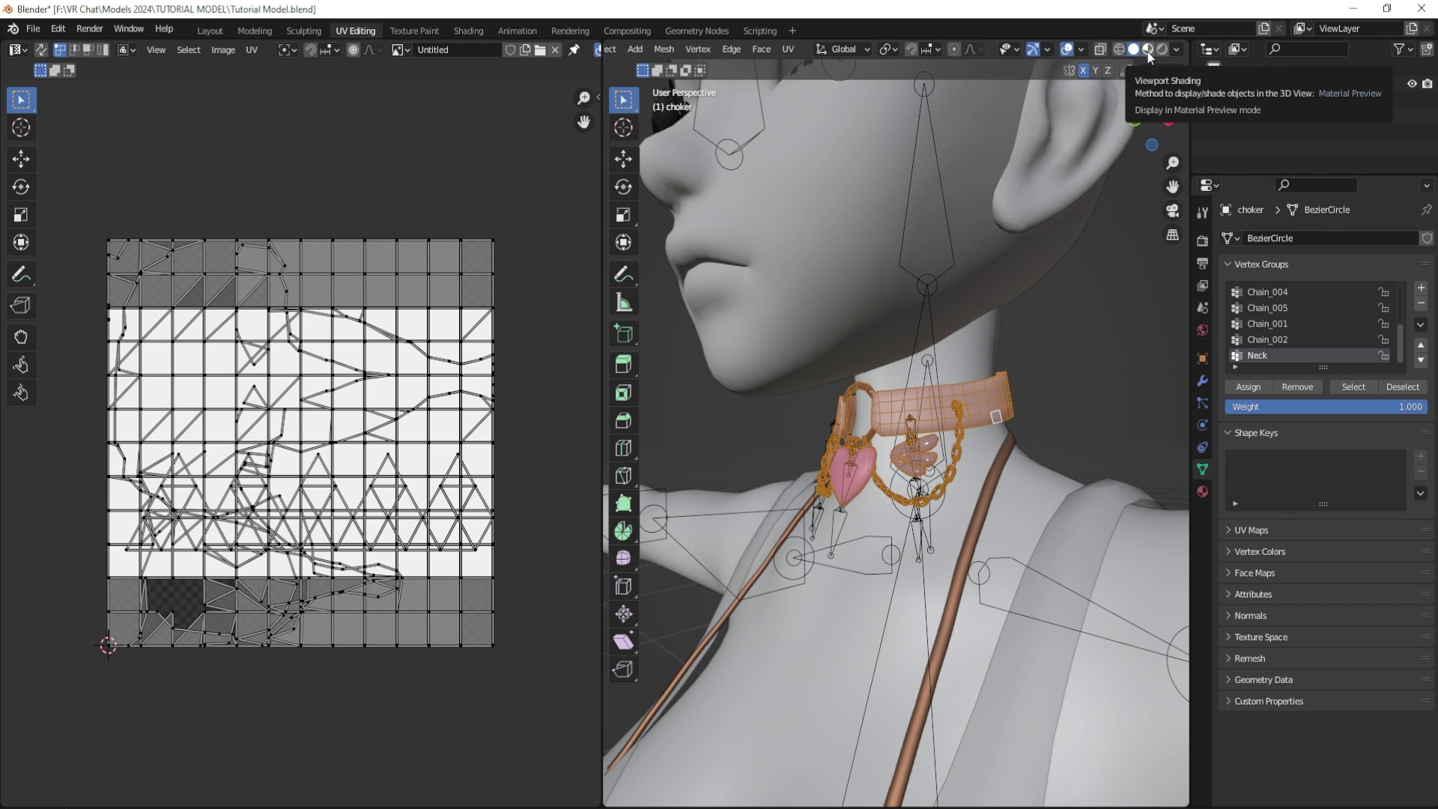
{"action": "left_click", "coordinate": [1148, 50]}
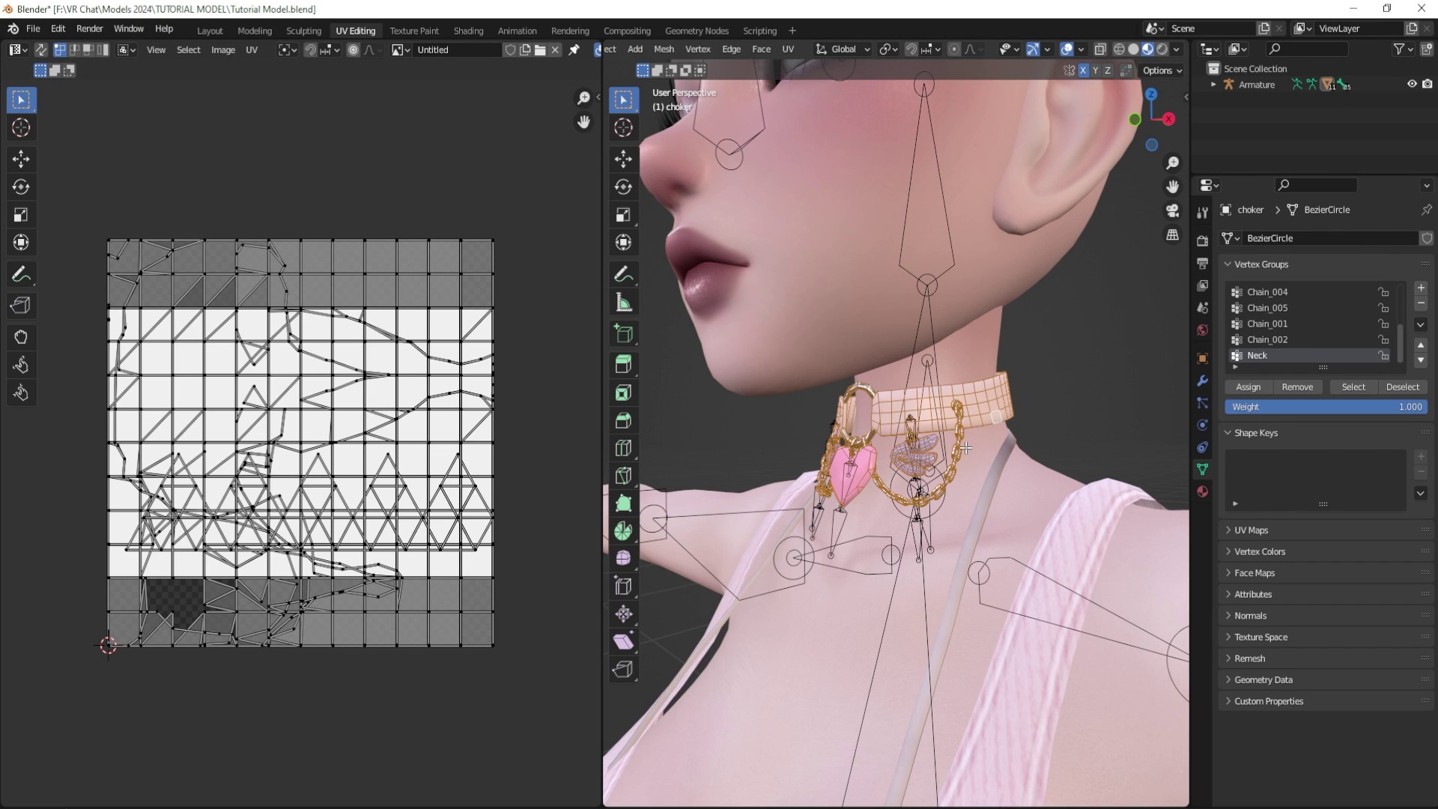
- Clear the mesh selection, select only the metal material's faces to examine their UV layout, and undo that selection
{"action": "scroll", "coordinate": [967, 447], "scroll_direction": "up", "scroll_amount": 5}
{"action": "scroll", "coordinate": [966, 447], "scroll_direction": "down", "scroll_amount": 5}
{"action": "left_click", "coordinate": [1062, 360]}
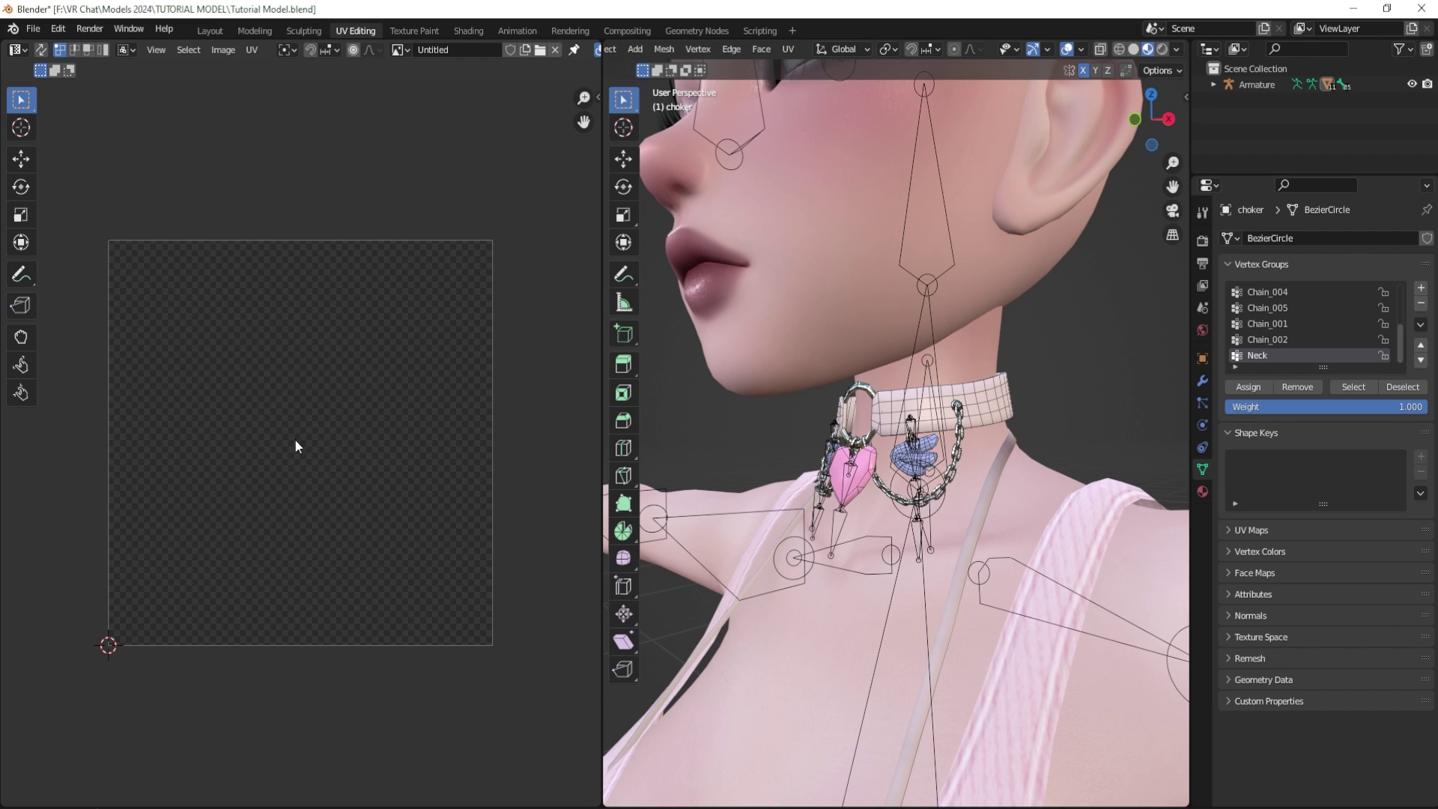
{"action": "left_click", "coordinate": [1202, 492]}
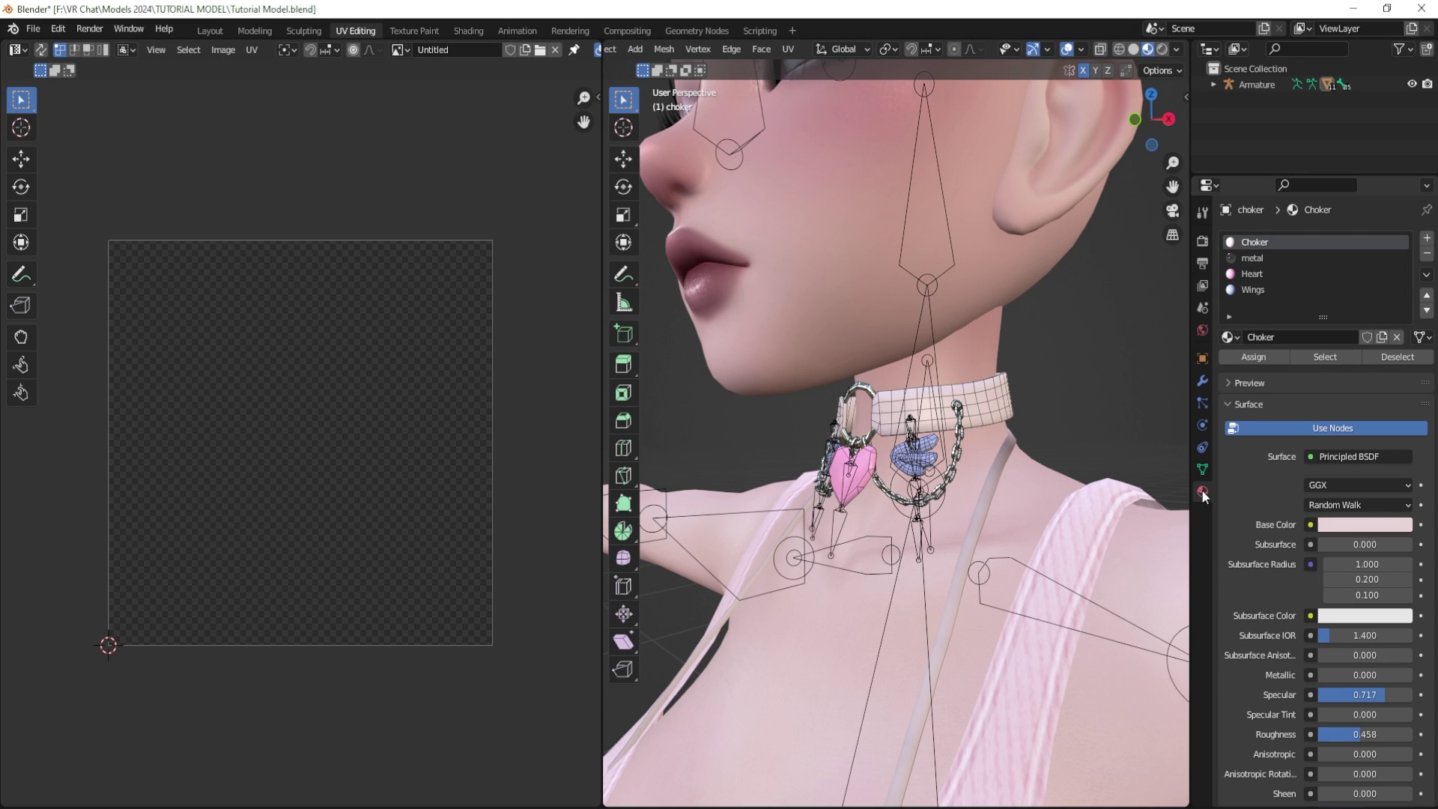
{"action": "left_click", "coordinate": [1250, 258]}
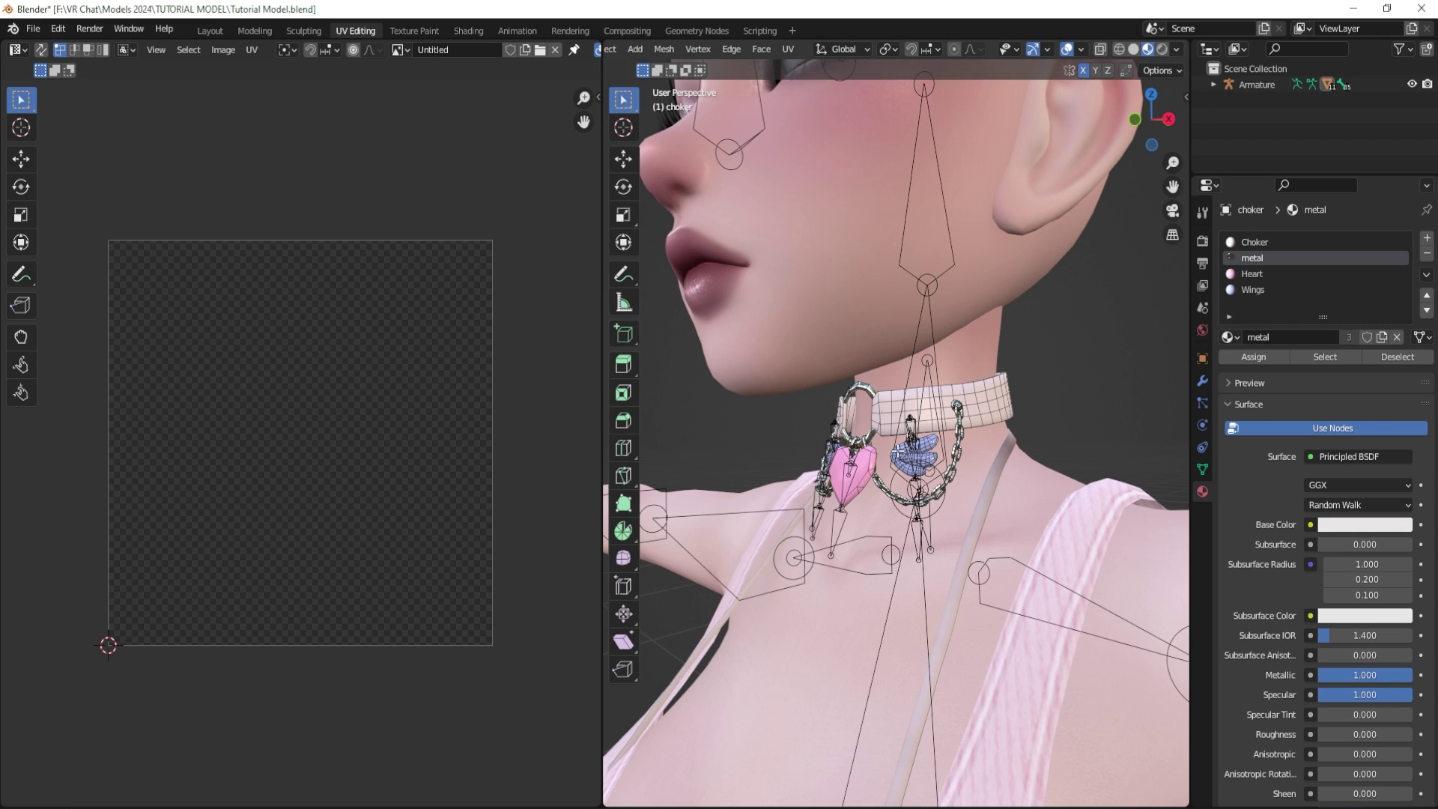
{"action": "left_click", "coordinate": [1325, 356]}
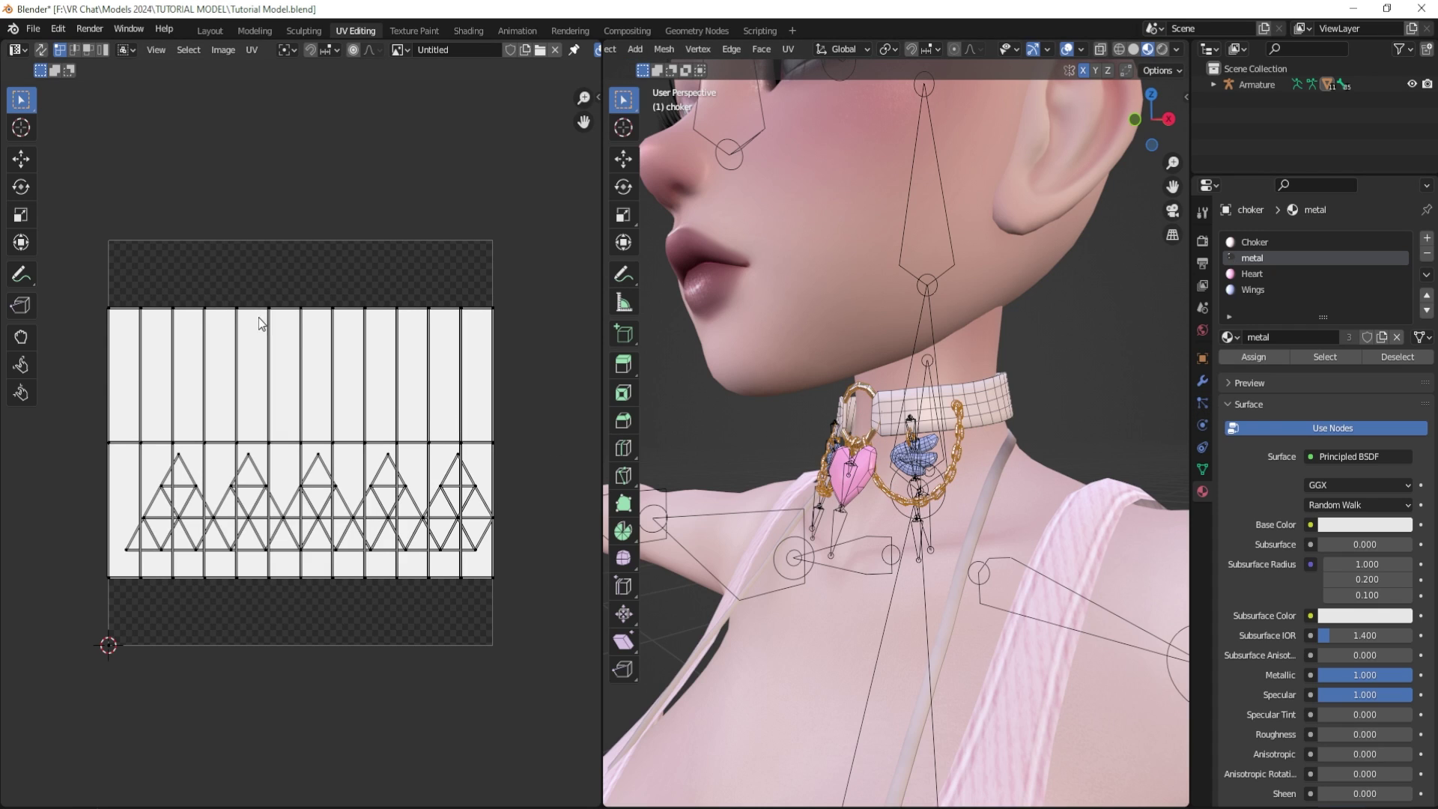
{"action": "scroll", "coordinate": [228, 417], "scroll_direction": "down", "scroll_amount": 2}
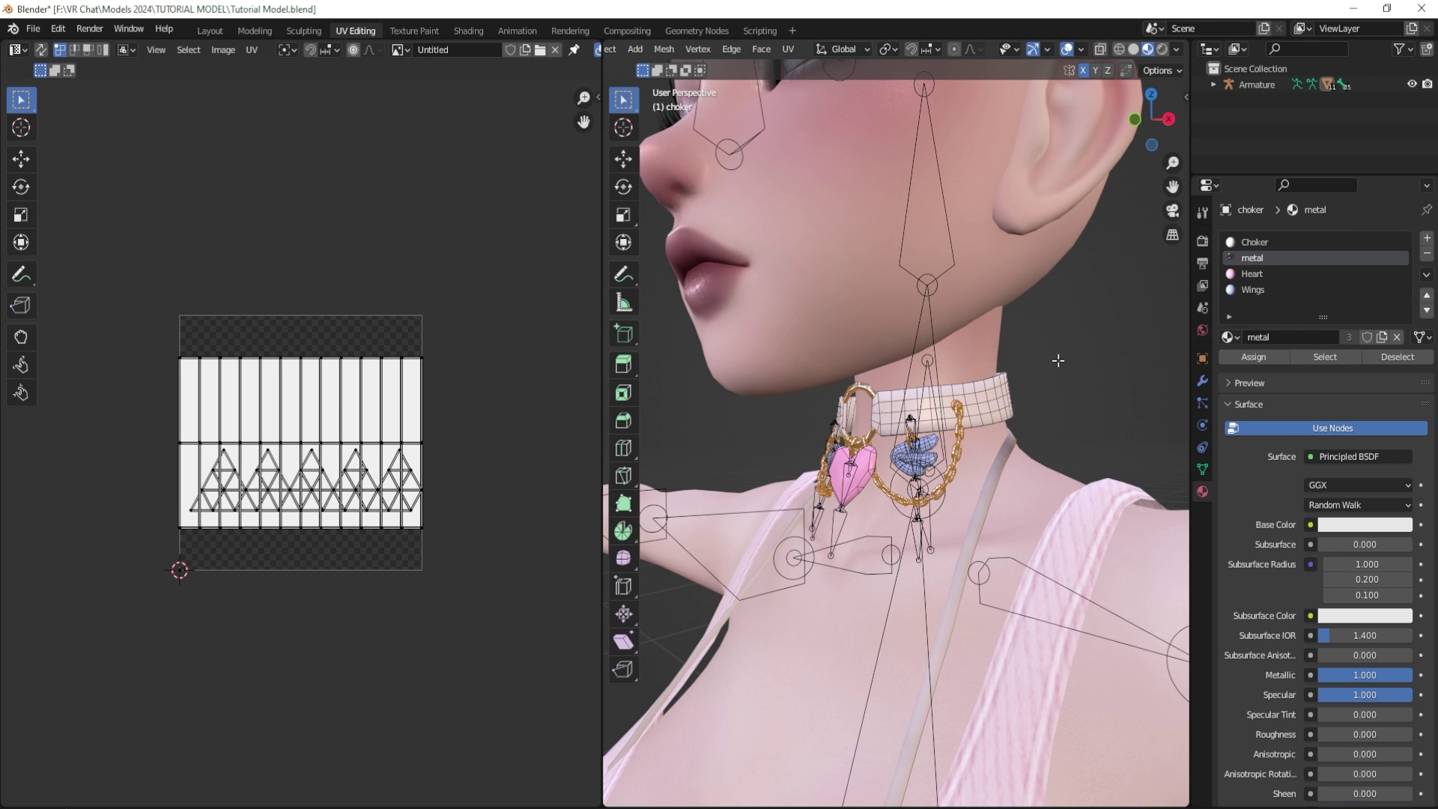
{"action": "key", "text": "ctrl+z"}
- Select the faces assigned to the Choker material, inspect the band up close, and clear the selection
{"action": "left_click", "coordinate": [1261, 243]}
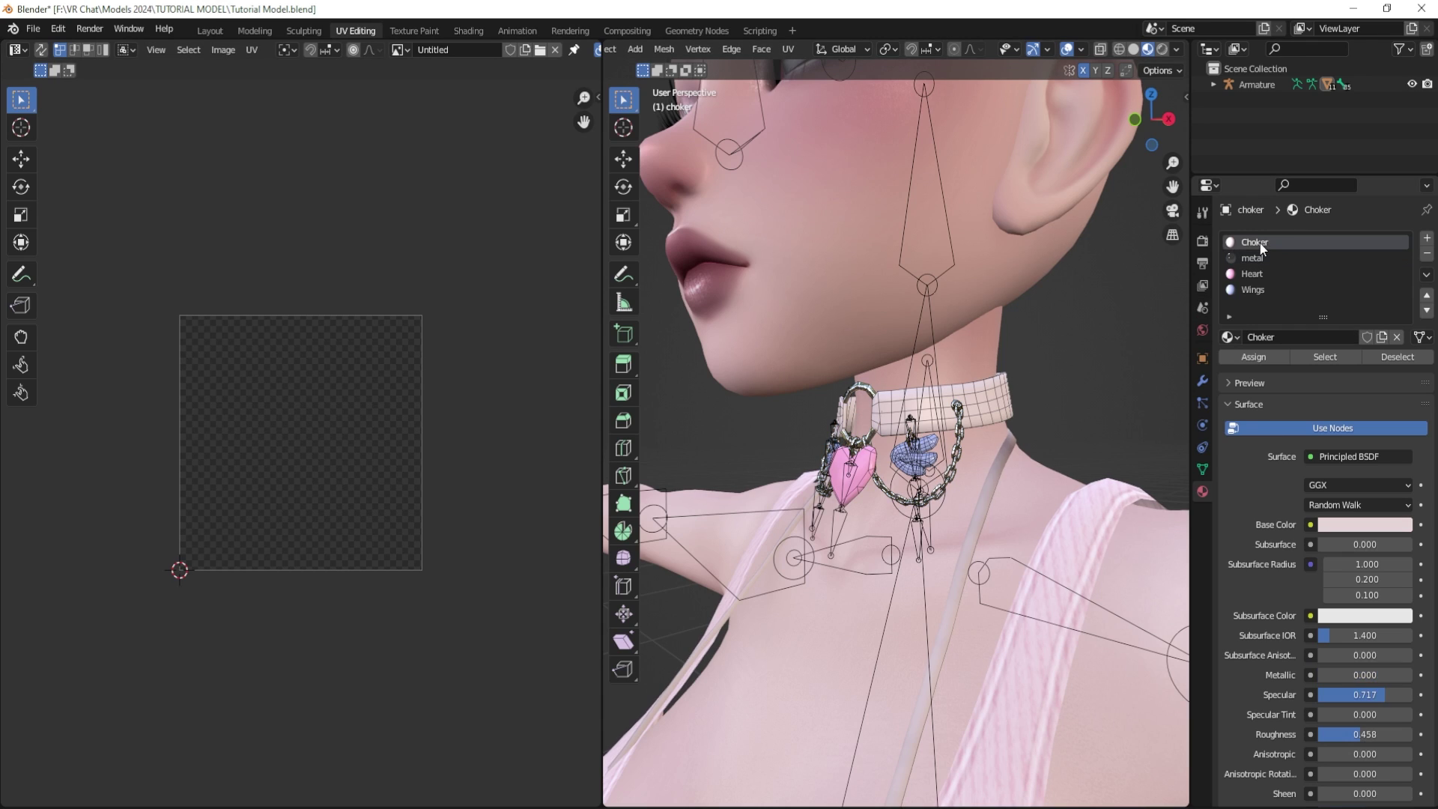
{"action": "left_click", "coordinate": [1324, 358]}
{"action": "scroll", "coordinate": [269, 539], "scroll_direction": "up", "scroll_amount": 2}
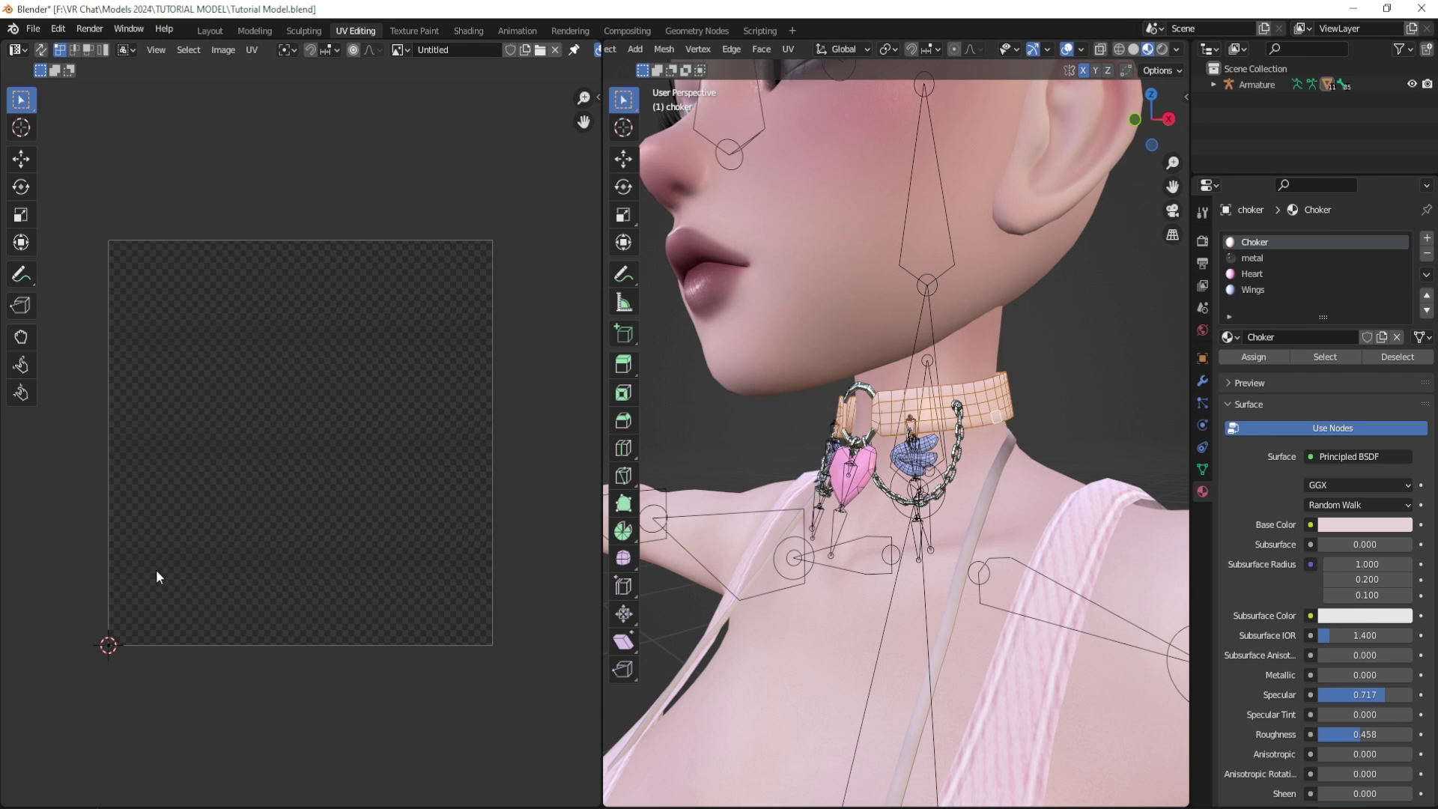
{"action": "middle_click_drag", "start_coordinate": [971, 434], "coordinate": [951, 460]}
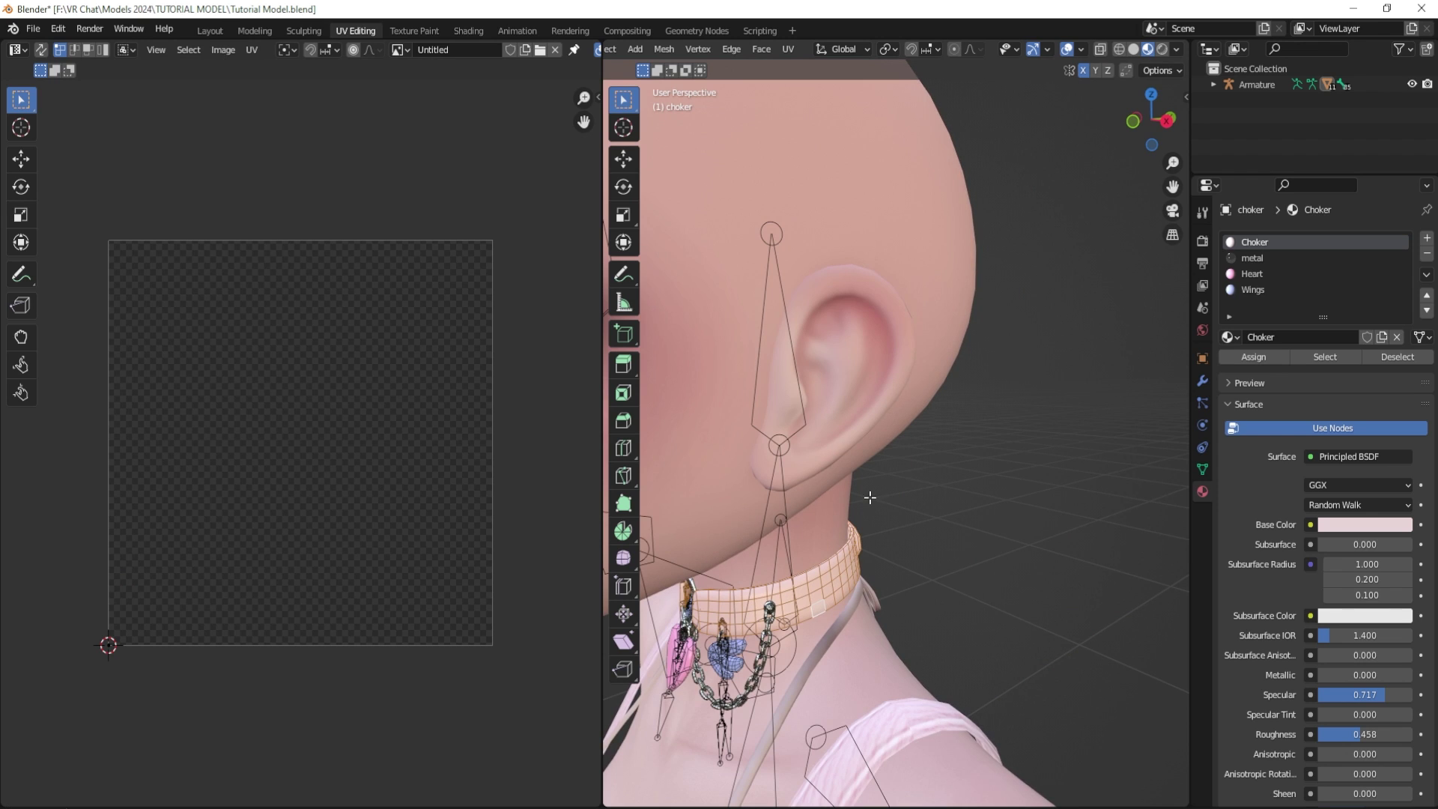
{"action": "middle_click_drag", "start_coordinate": [854, 526], "coordinate": [887, 487]}
{"action": "key", "text": "KP_Decimal"}
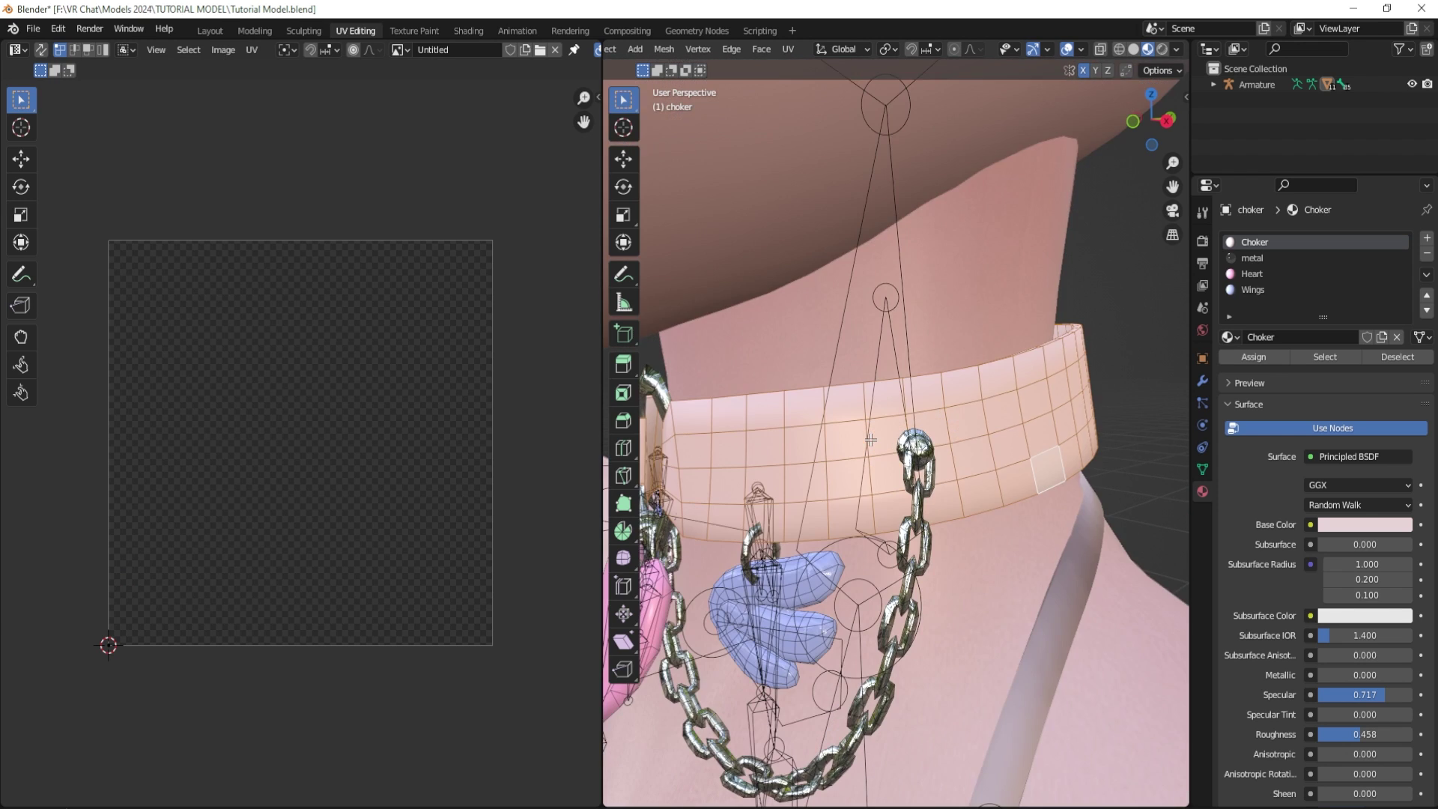
{"action": "middle_click_drag", "start_coordinate": [890, 447], "coordinate": [881, 459]}
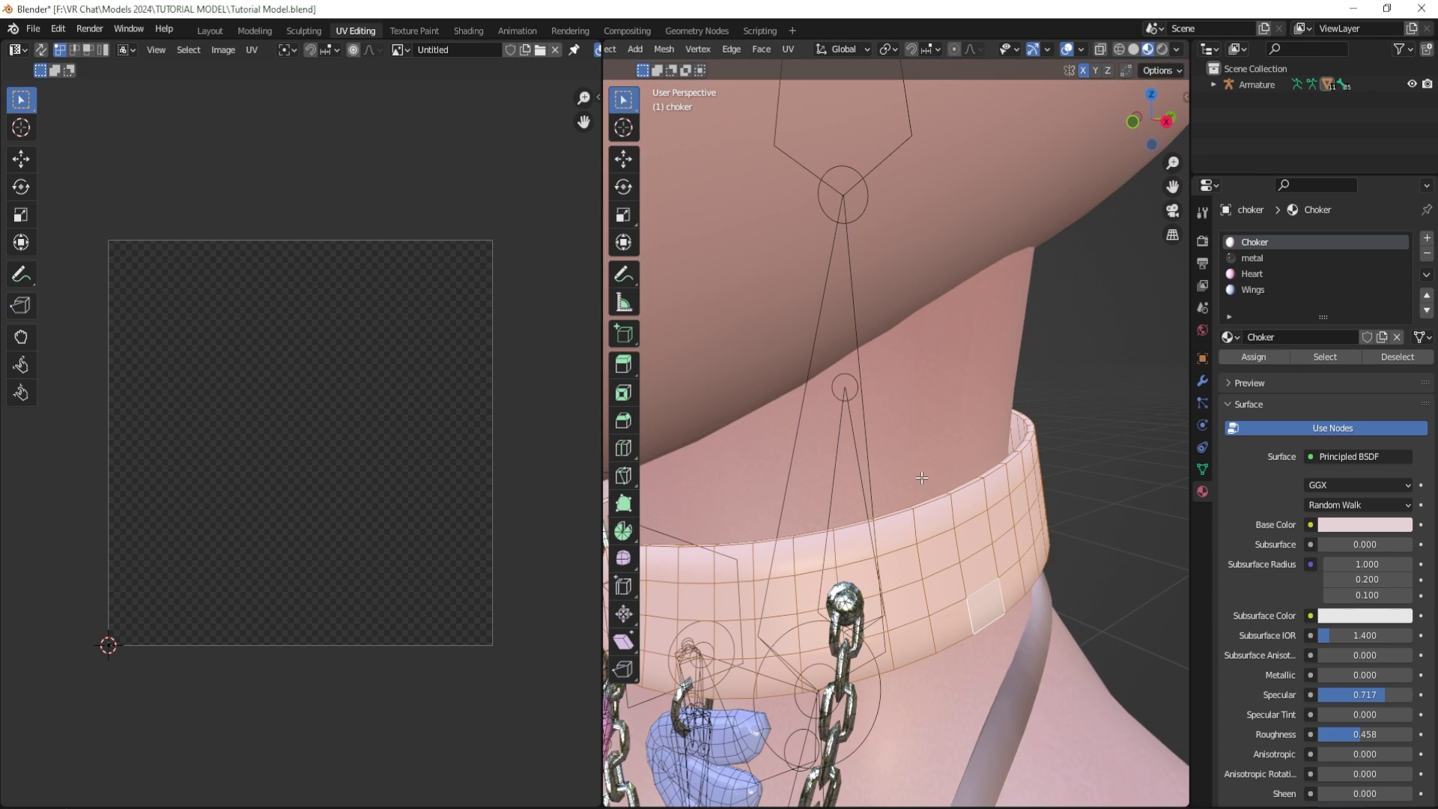
{"action": "middle_click_drag", "start_coordinate": [921, 479], "coordinate": [939, 471]}
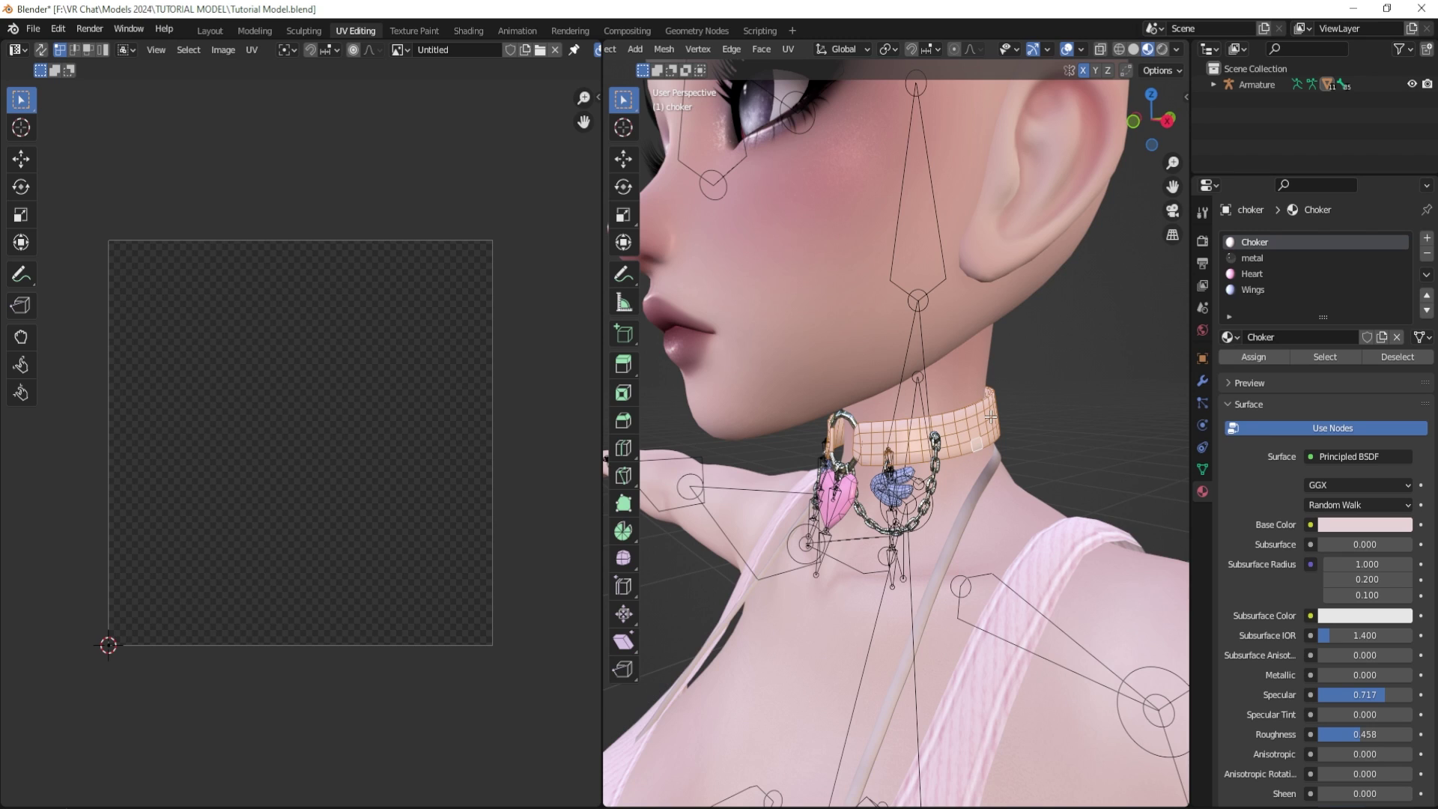
{"action": "key", "text": "l"}
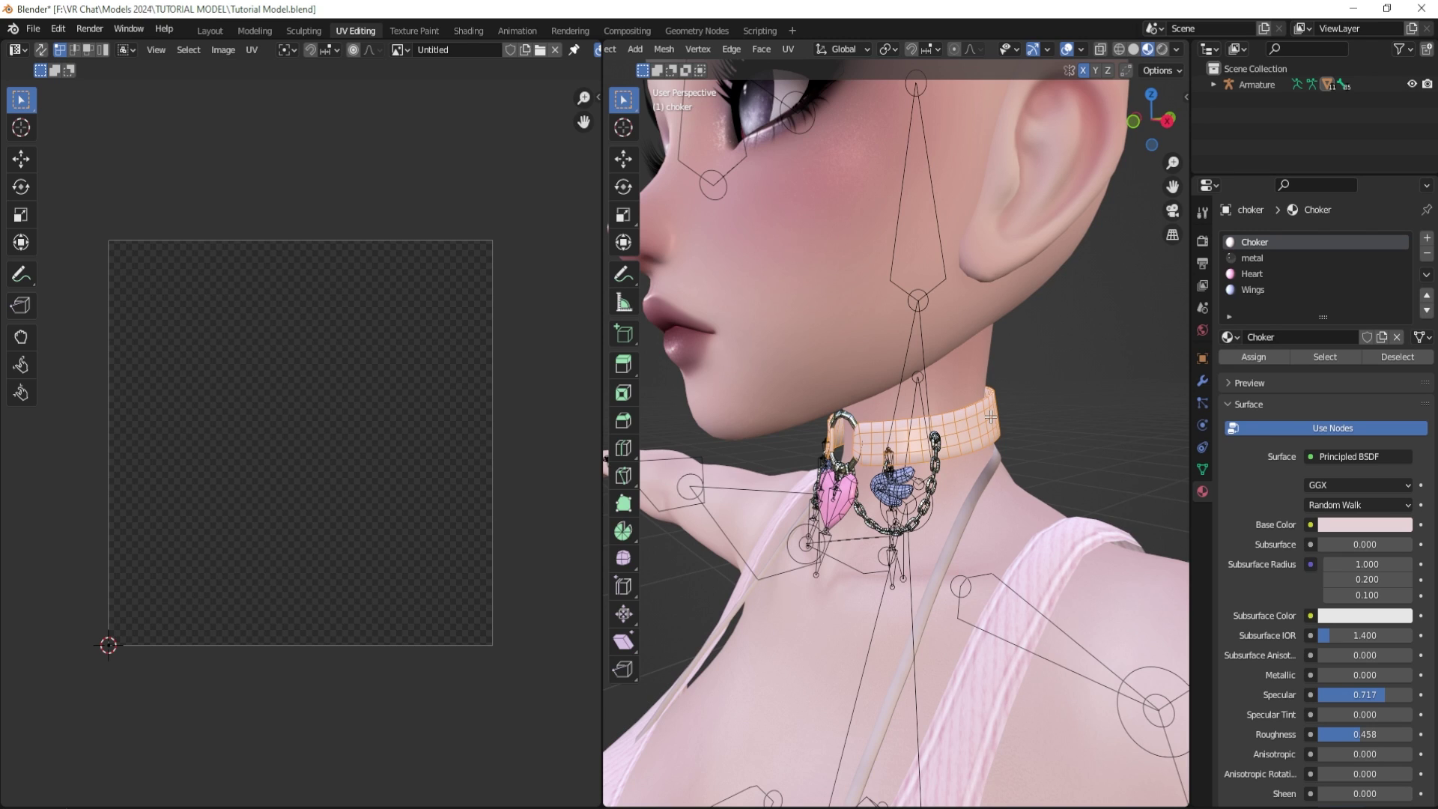
{"action": "key", "text": "KP_Decimal"}
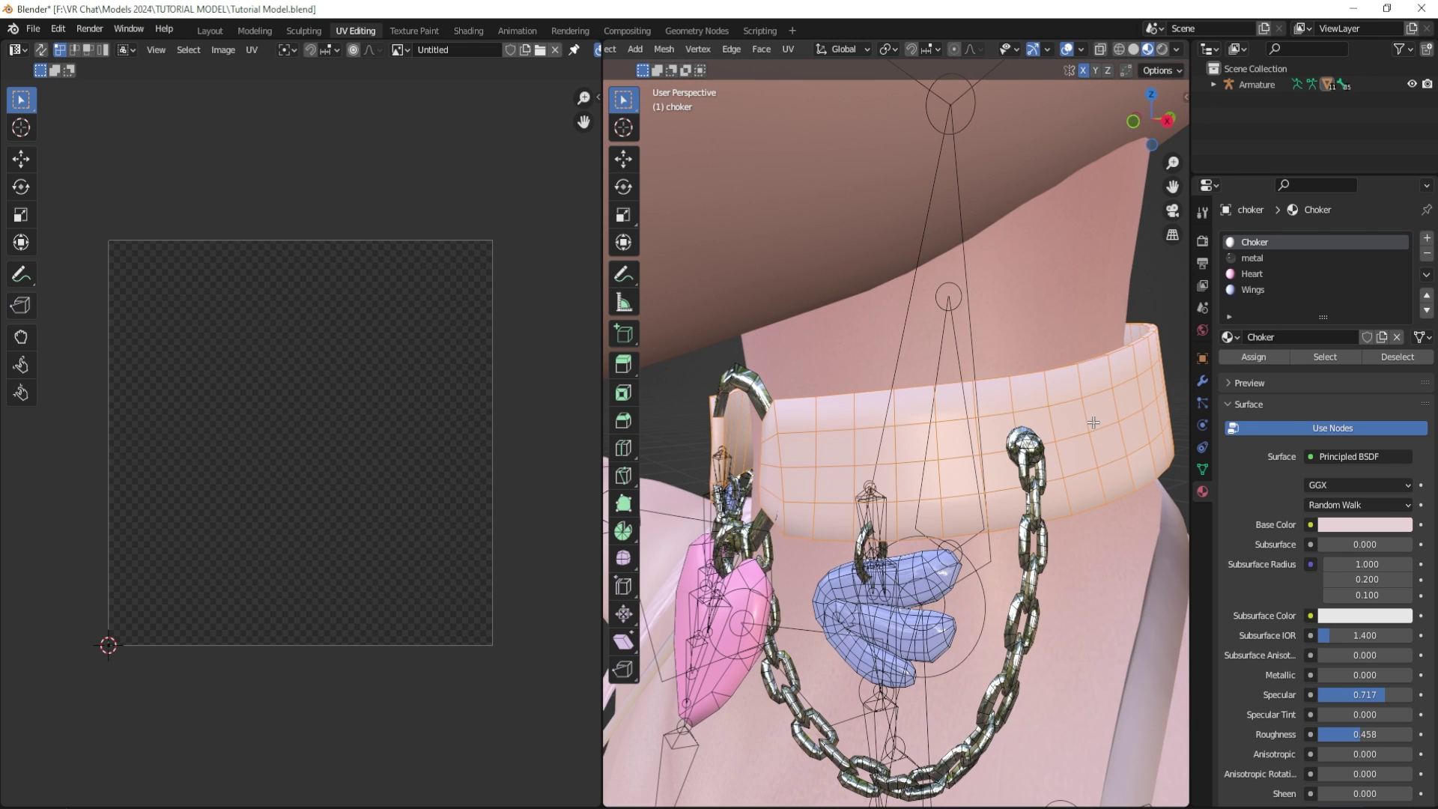
{"action": "key", "text": "alt+a"}
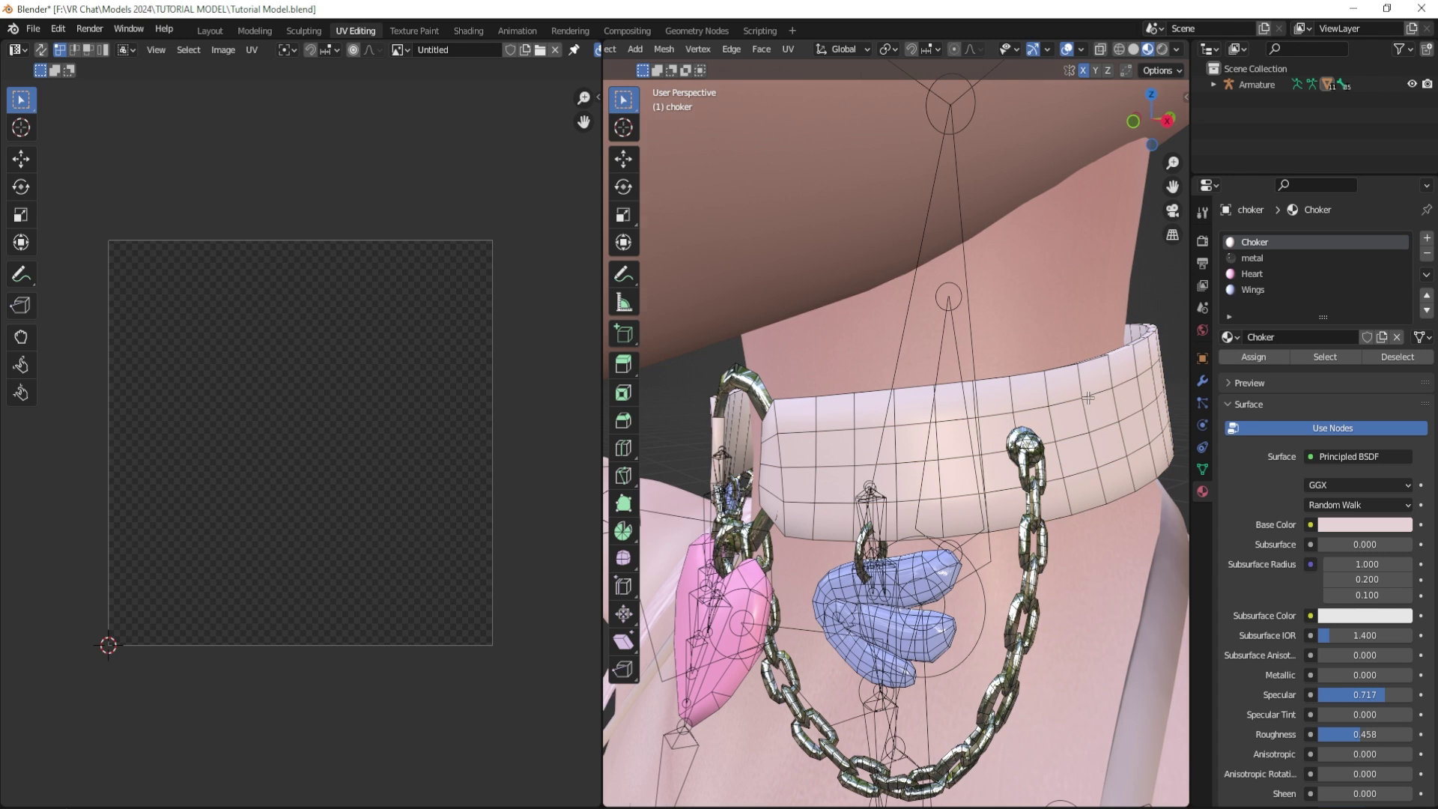
- Examine the choker band and the shirt on the avatar from several angles to judge seam placement
{"action": "middle_click_drag", "start_coordinate": [1093, 395], "coordinate": [1086, 401]}
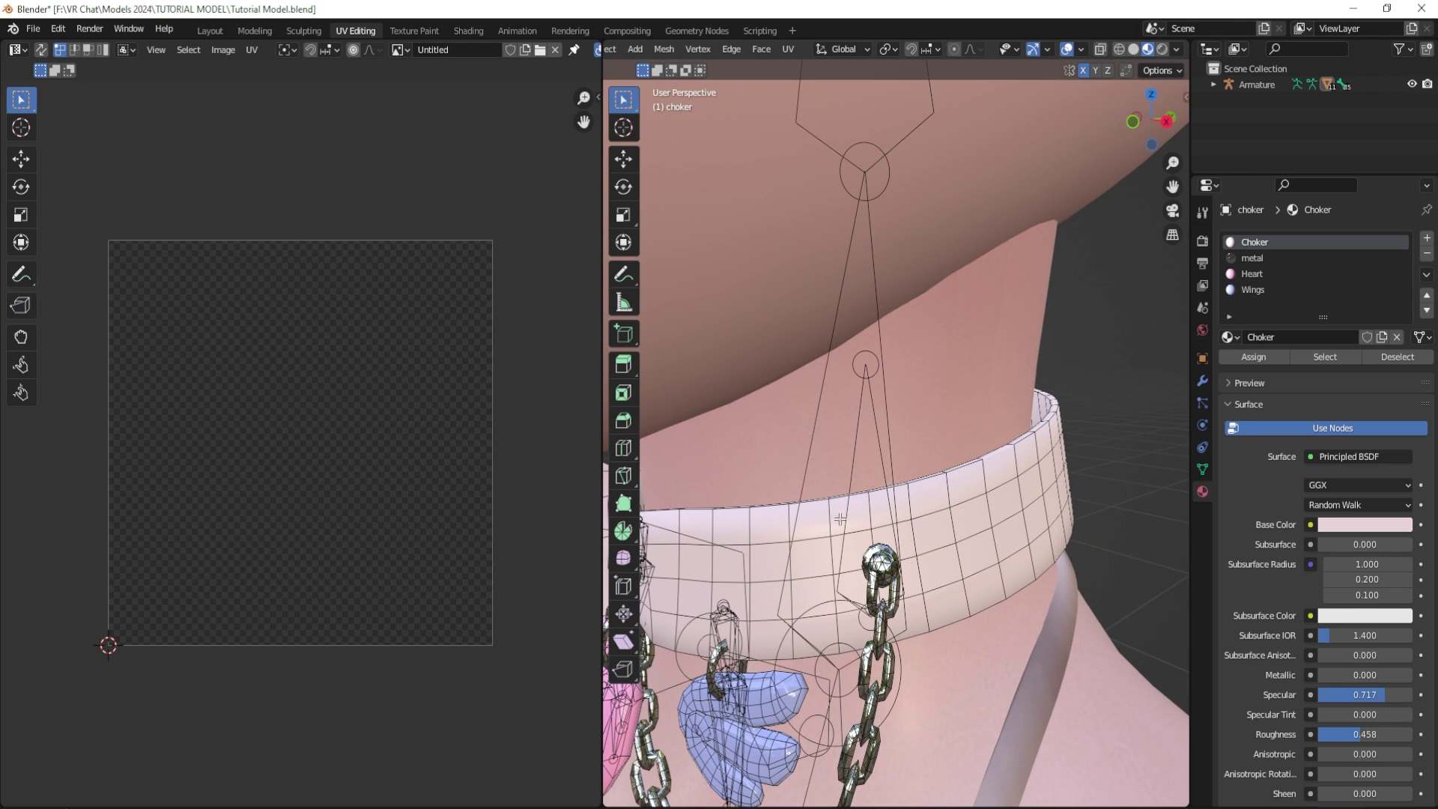
{"action": "middle_click_drag", "start_coordinate": [837, 518], "coordinate": [749, 491]}
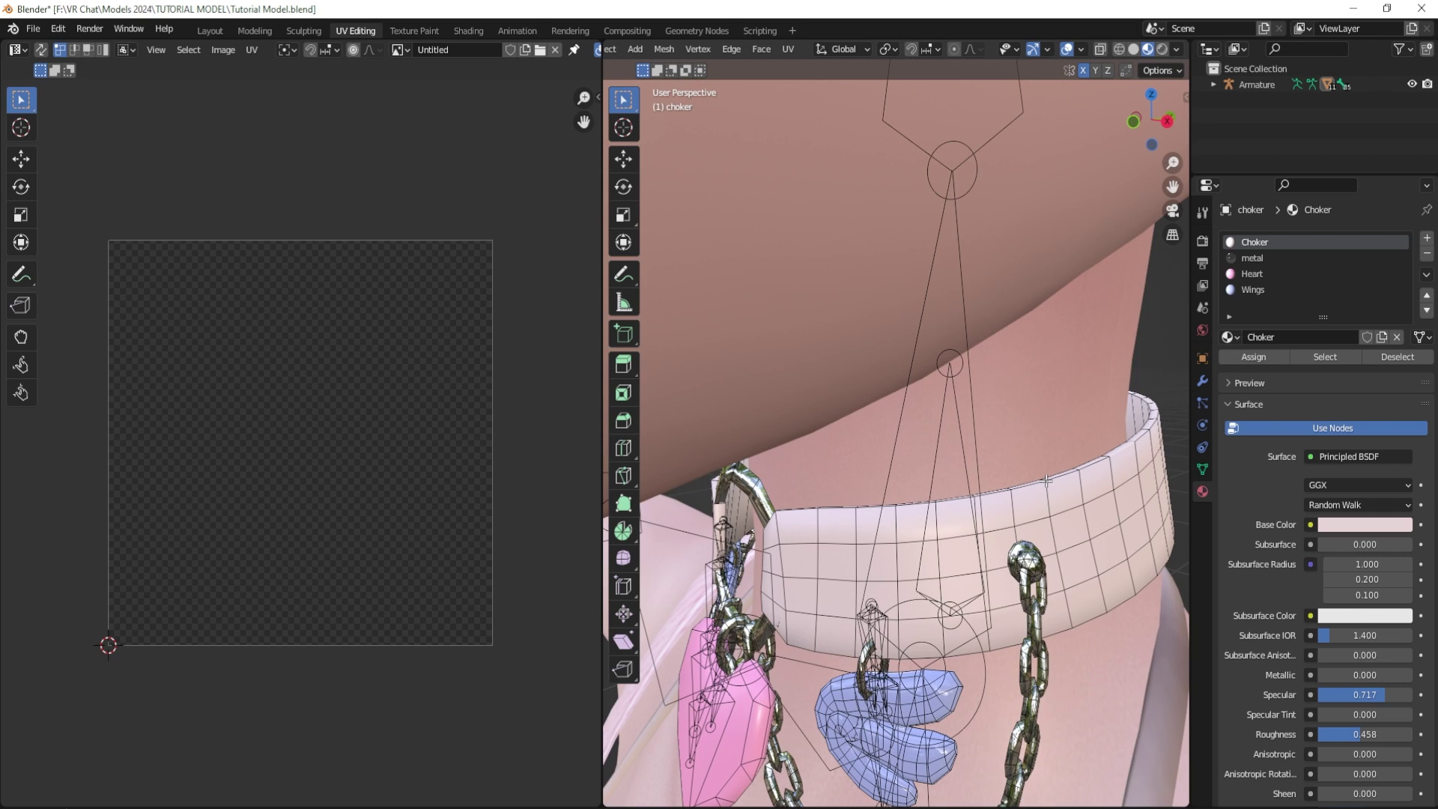
{"action": "scroll", "coordinate": [1046, 480], "scroll_direction": "down", "scroll_amount": 8}
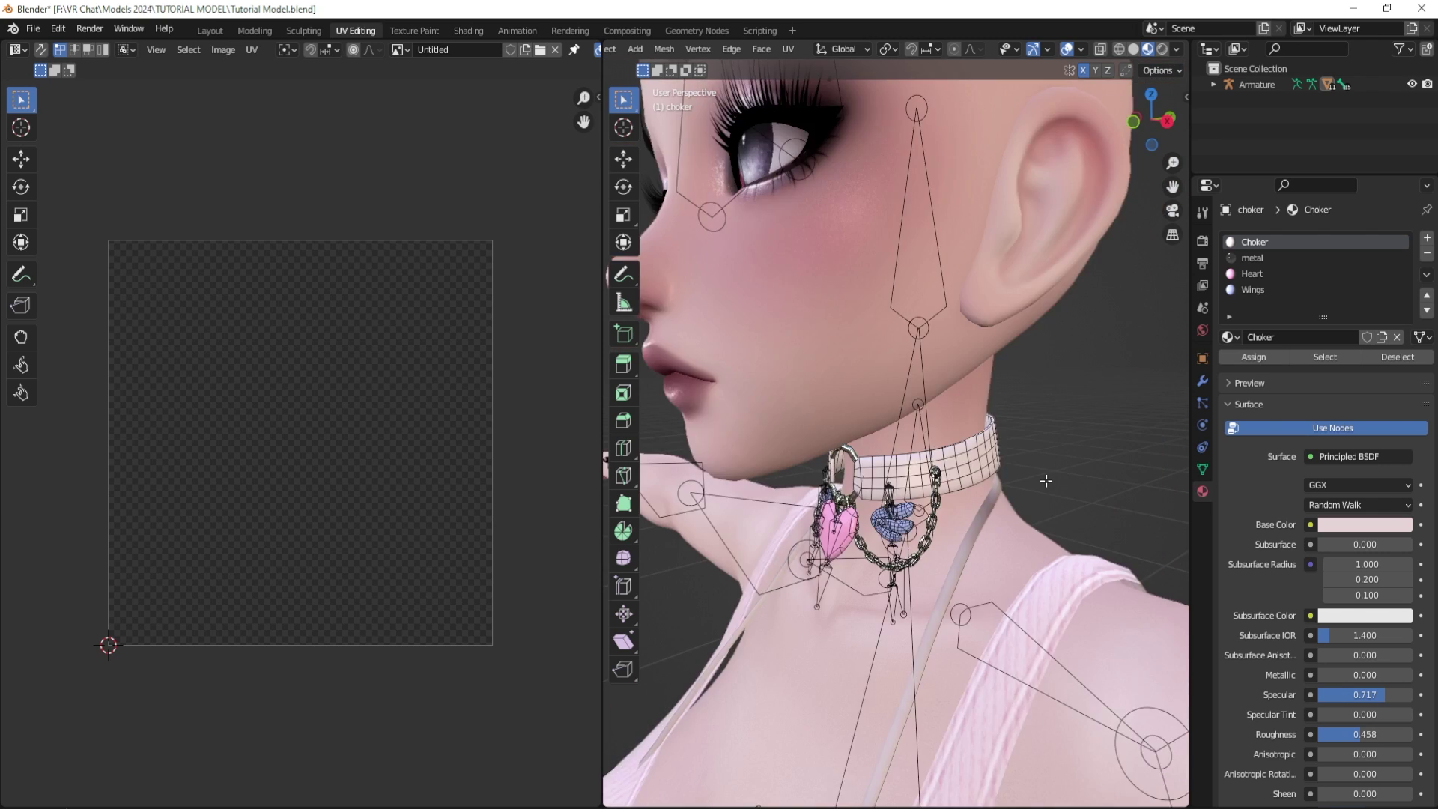
{"action": "scroll", "coordinate": [791, 712], "scroll_direction": "down", "scroll_amount": 5, "text": "shift"}
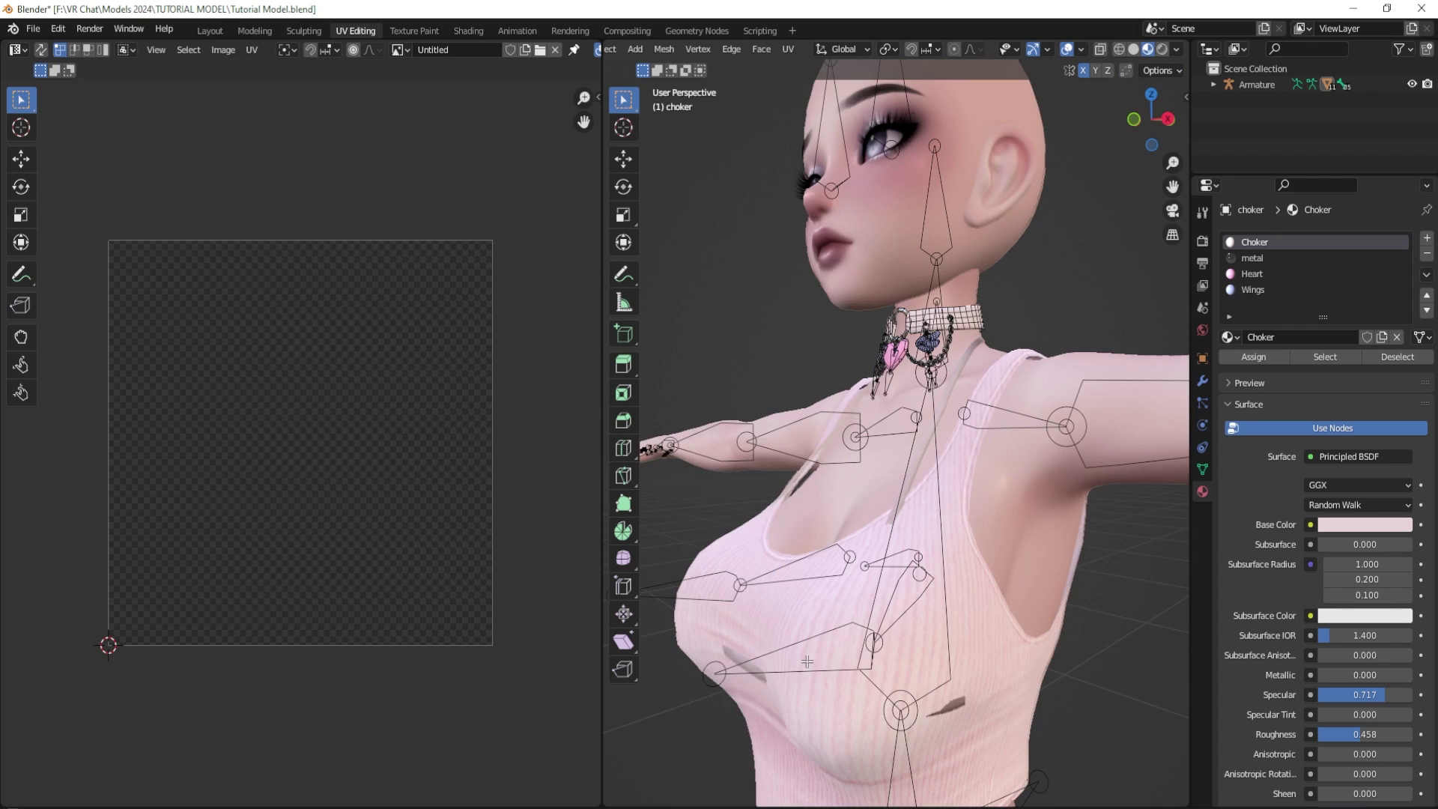
{"action": "scroll", "coordinate": [1023, 640], "scroll_direction": "down", "scroll_amount": 1, "text": "shift"}
{"action": "scroll", "coordinate": [1016, 635], "scroll_direction": "down", "scroll_amount": 1, "text": "shift"}
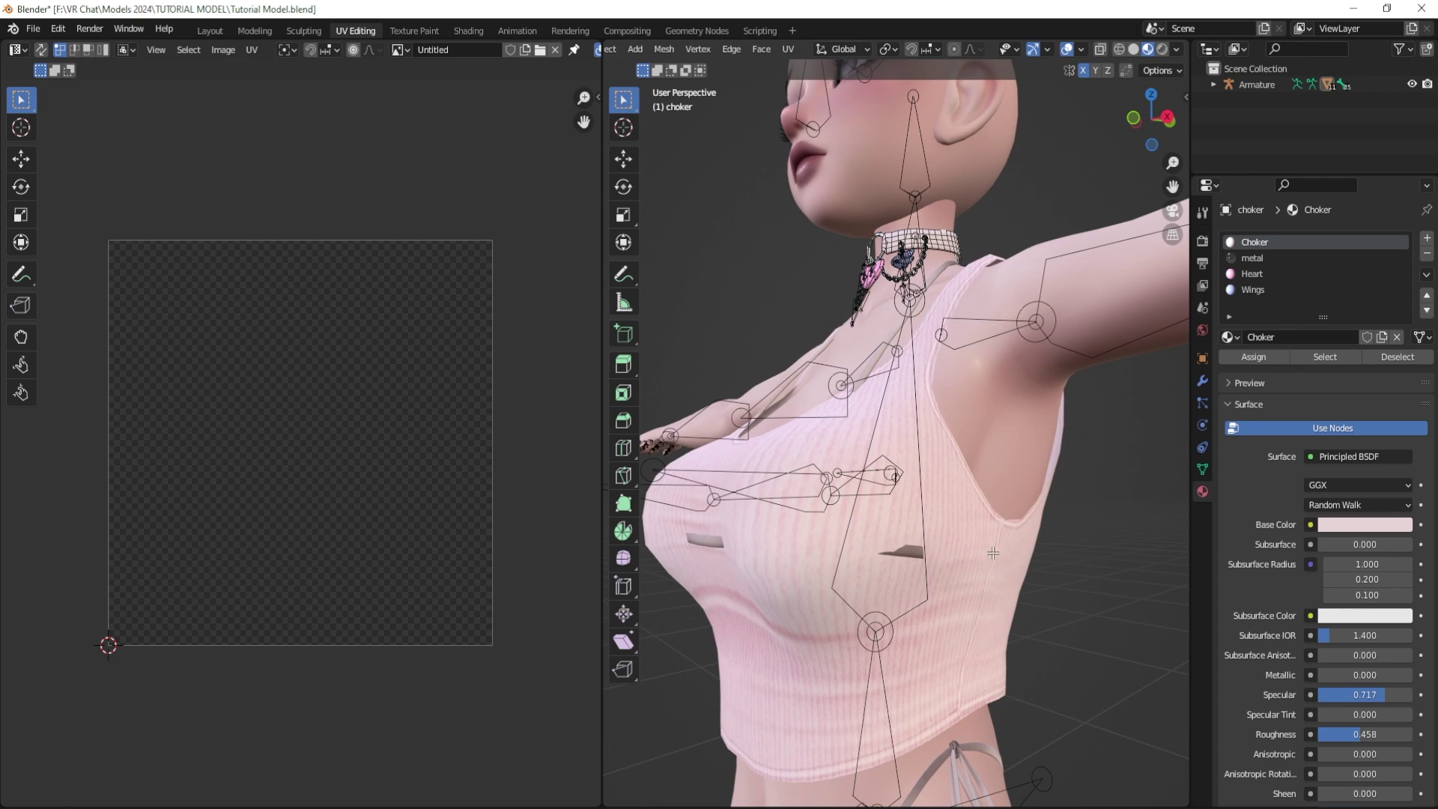
{"action": "middle_click_drag", "start_coordinate": [930, 537], "coordinate": [922, 566]}
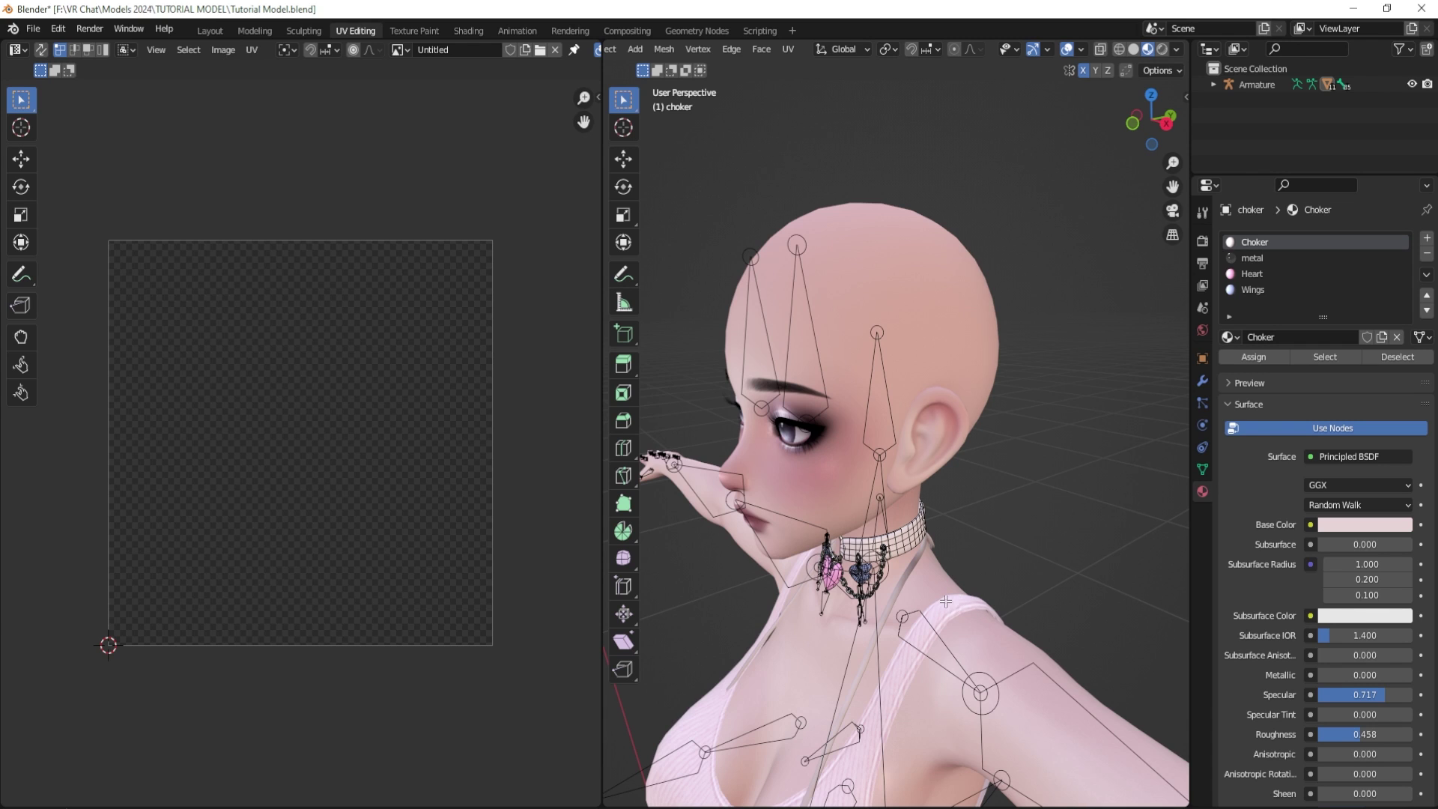
{"action": "middle_click_drag", "start_coordinate": [959, 613], "coordinate": [961, 594]}
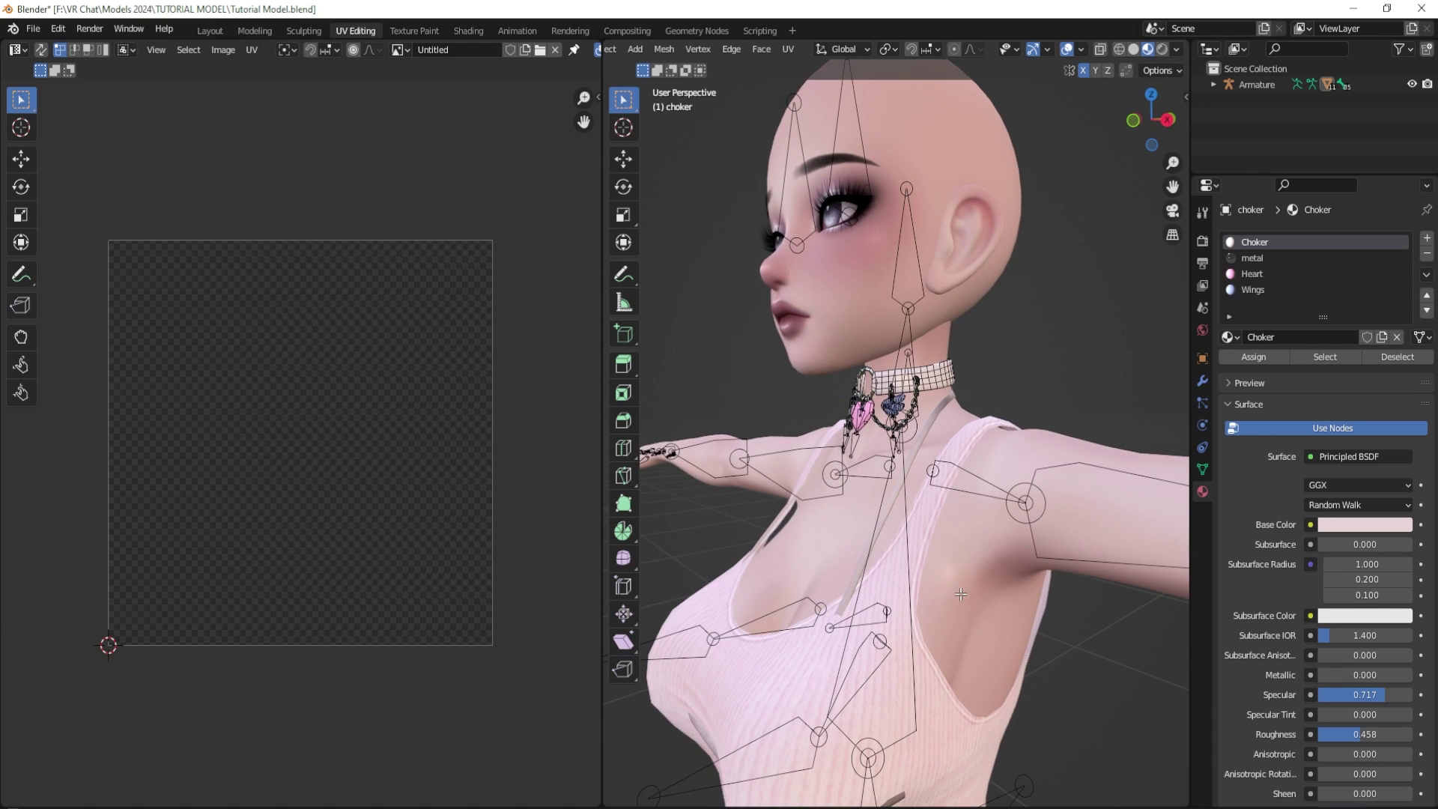
{"action": "scroll", "coordinate": [891, 579], "scroll_direction": "up", "scroll_amount": 5}
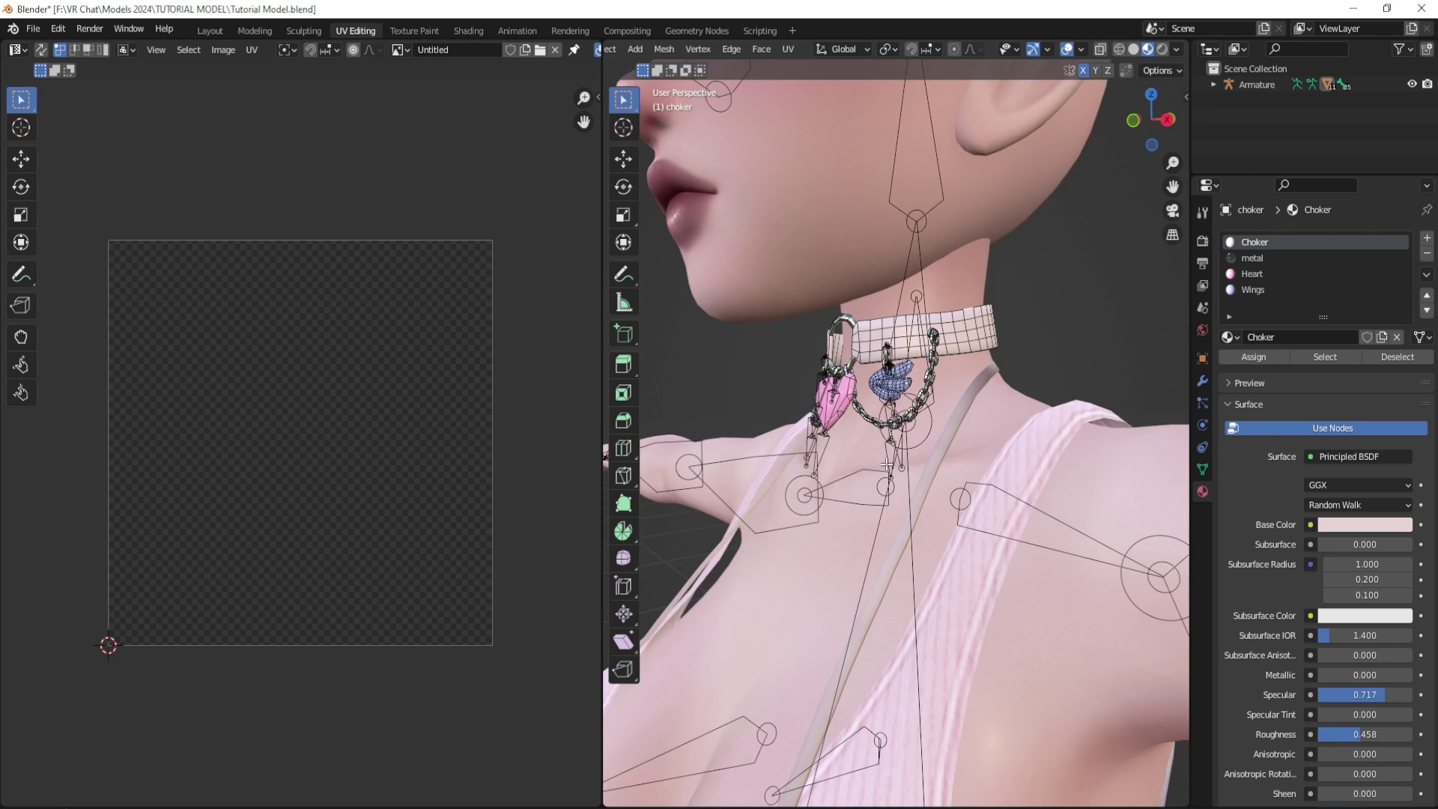
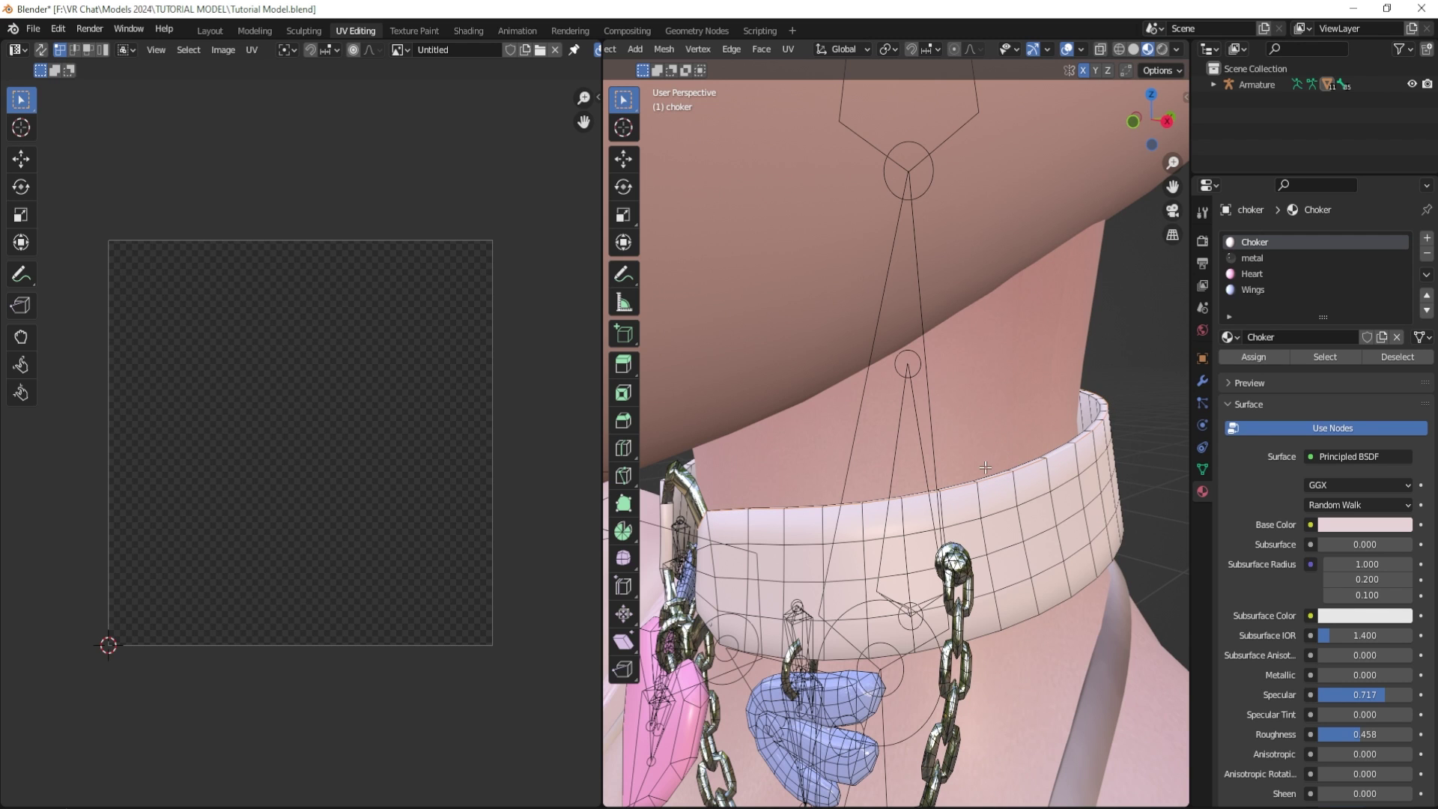
- Select the edges along the choker band's upper and lower rims and around both of its front ends
{"action": "middle_click_drag", "start_coordinate": [985, 467], "coordinate": [879, 638]}
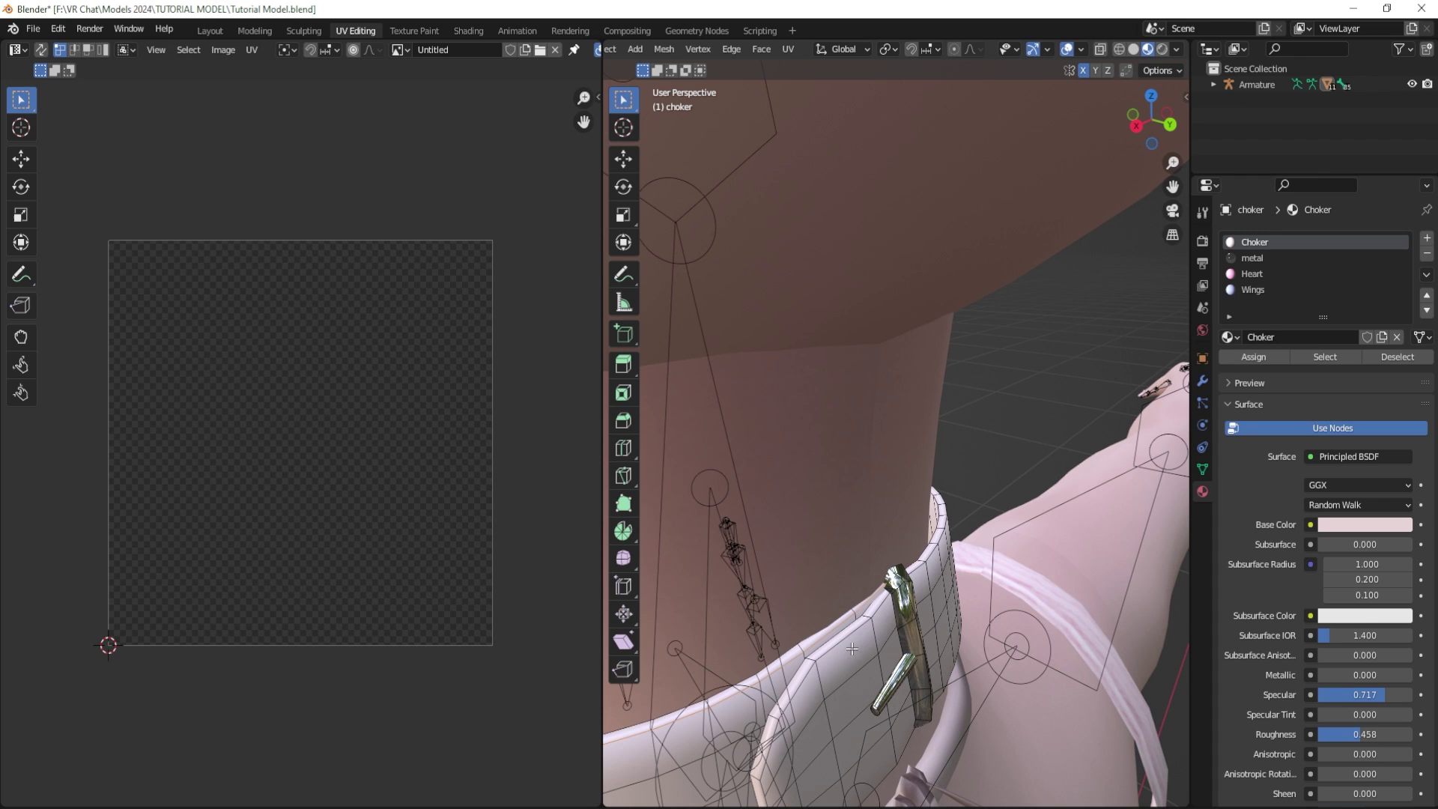
{"action": "scroll", "coordinate": [844, 635], "scroll_direction": "up", "scroll_amount": 2}
{"action": "middle_click_drag", "start_coordinate": [845, 636], "coordinate": [798, 561]}
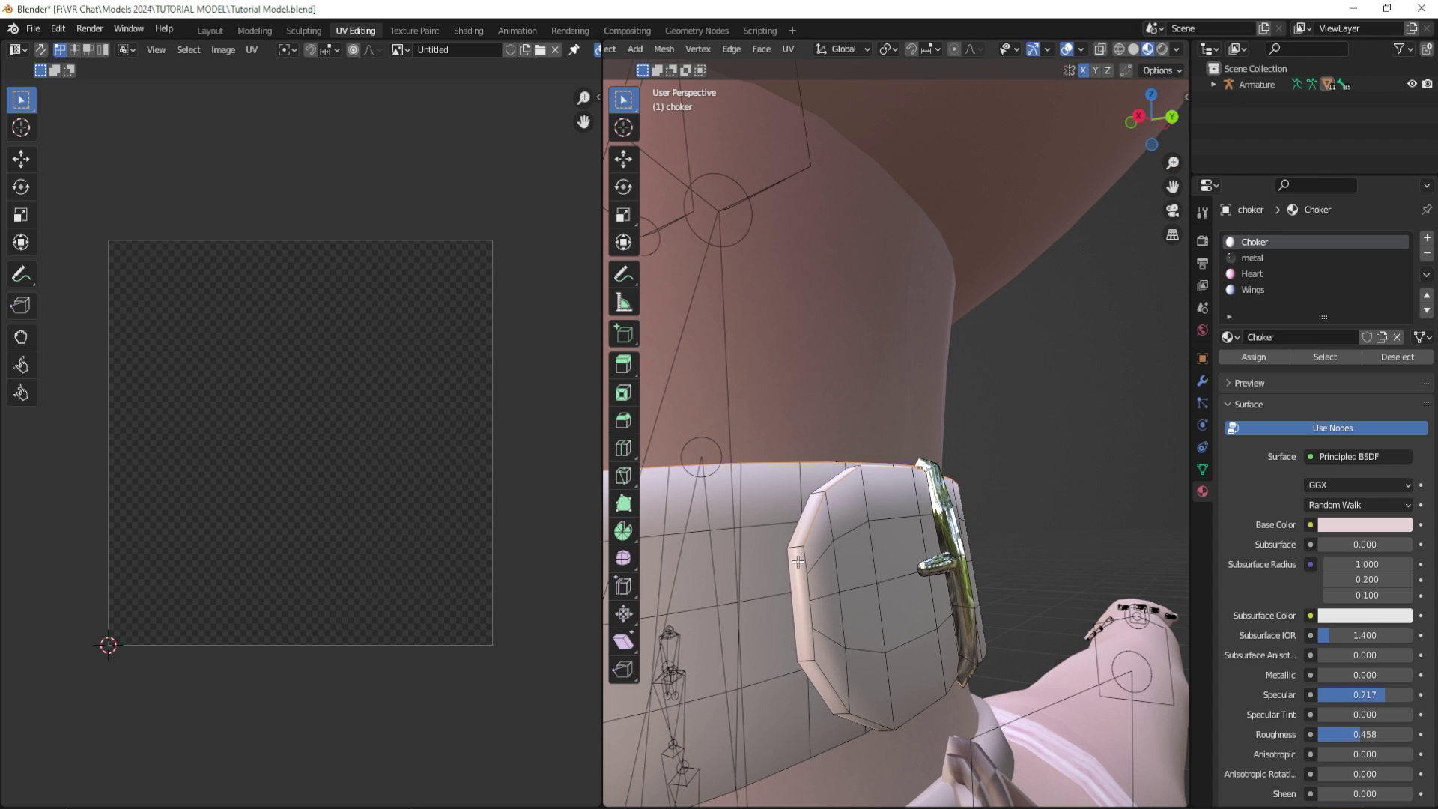
{"action": "left_click", "coordinate": [806, 558], "text": "alt"}
{"action": "key", "text": "alt+a"}
{"action": "left_click", "coordinate": [811, 604]}
{"action": "left_click", "coordinate": [813, 621], "text": "shift"}
{"action": "middle_click_drag", "start_coordinate": [899, 681], "coordinate": [929, 637]}
{"action": "scroll", "coordinate": [929, 637], "scroll_direction": "up", "scroll_amount": 5}
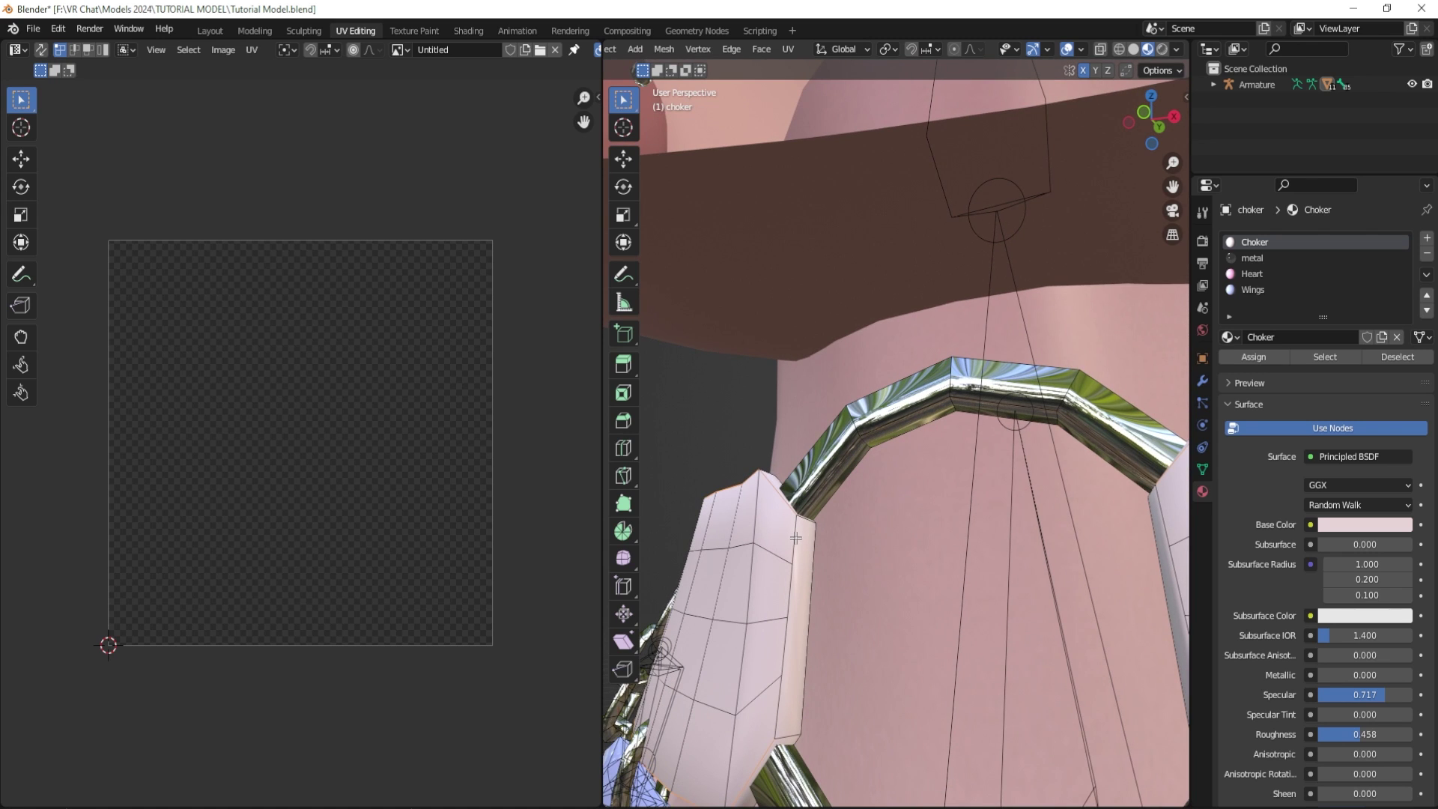
{"action": "left_click", "coordinate": [781, 704]}
- Mark the selected rim and end edges of the choker band as UV seams and clear the selection
{"action": "scroll", "coordinate": [781, 704], "scroll_direction": "down", "scroll_amount": 6}
{"action": "middle_click_drag", "start_coordinate": [781, 704], "coordinate": [922, 562]}
{"action": "scroll", "coordinate": [1024, 660], "scroll_direction": "up", "scroll_amount": 4}
{"action": "scroll", "coordinate": [983, 642], "scroll_direction": "down", "scroll_amount": 3}
{"action": "right_click", "coordinate": [937, 544]}
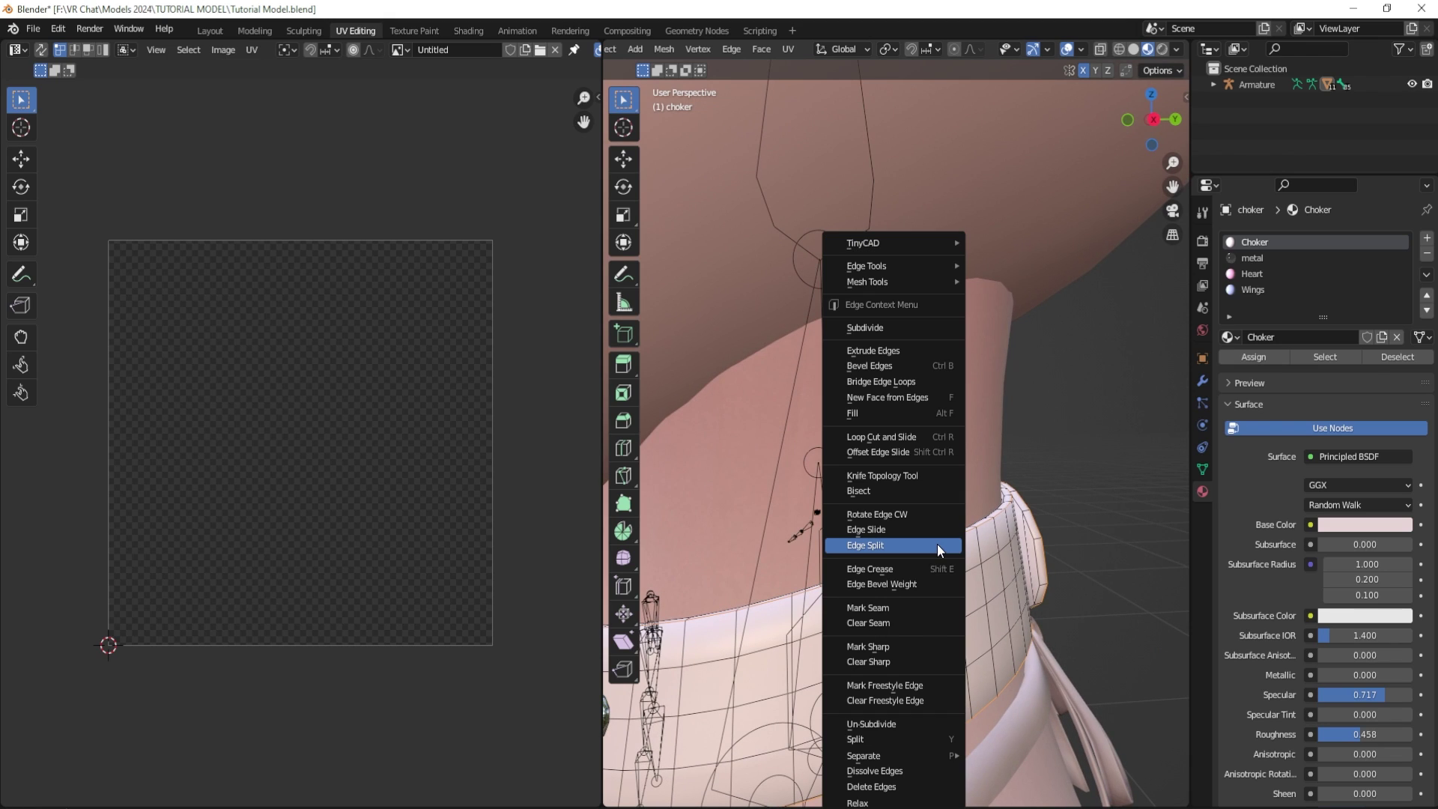
{"action": "left_click", "coordinate": [900, 608]}
{"action": "middle_click_drag", "start_coordinate": [900, 609], "coordinate": [968, 578]}
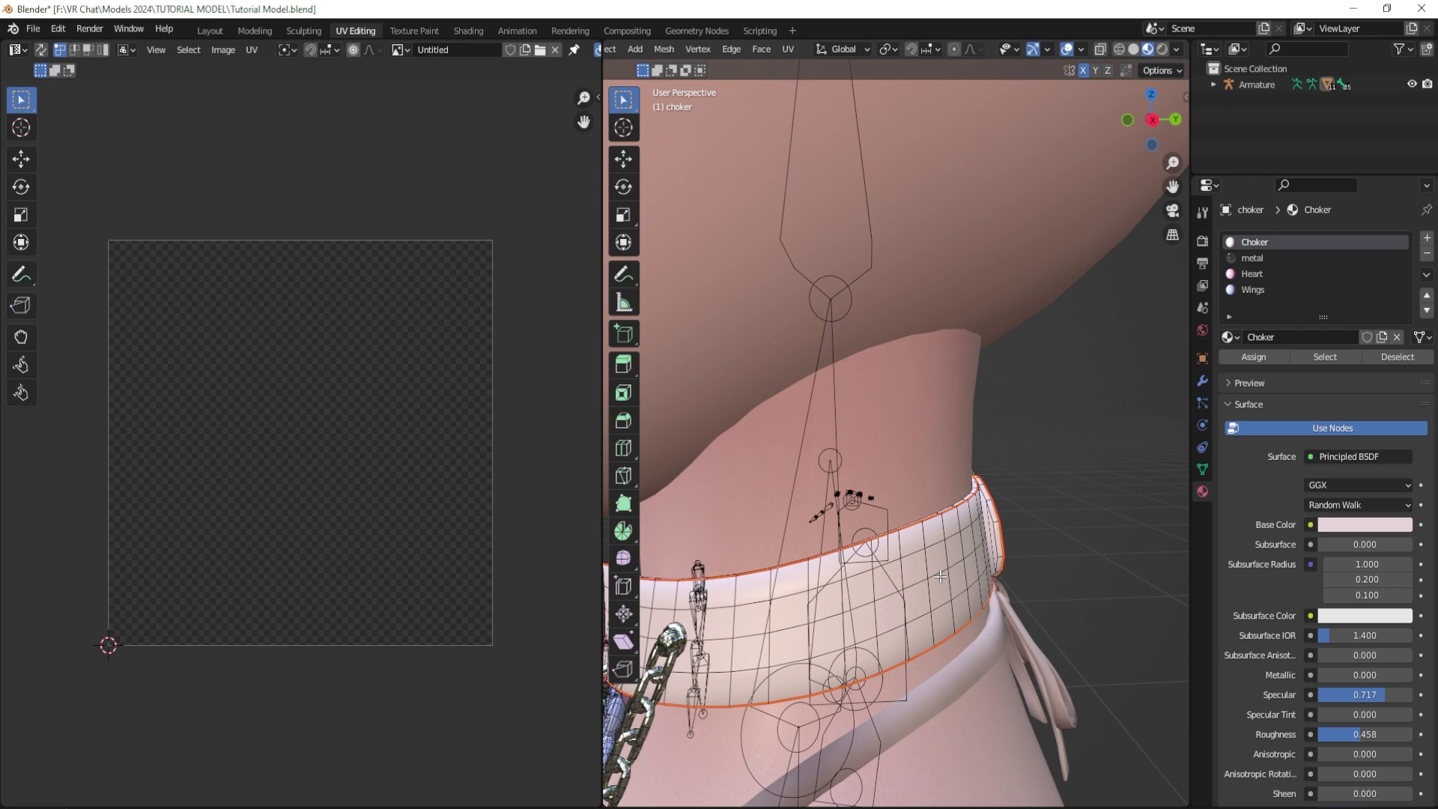
{"action": "left_click", "coordinate": [1083, 484]}
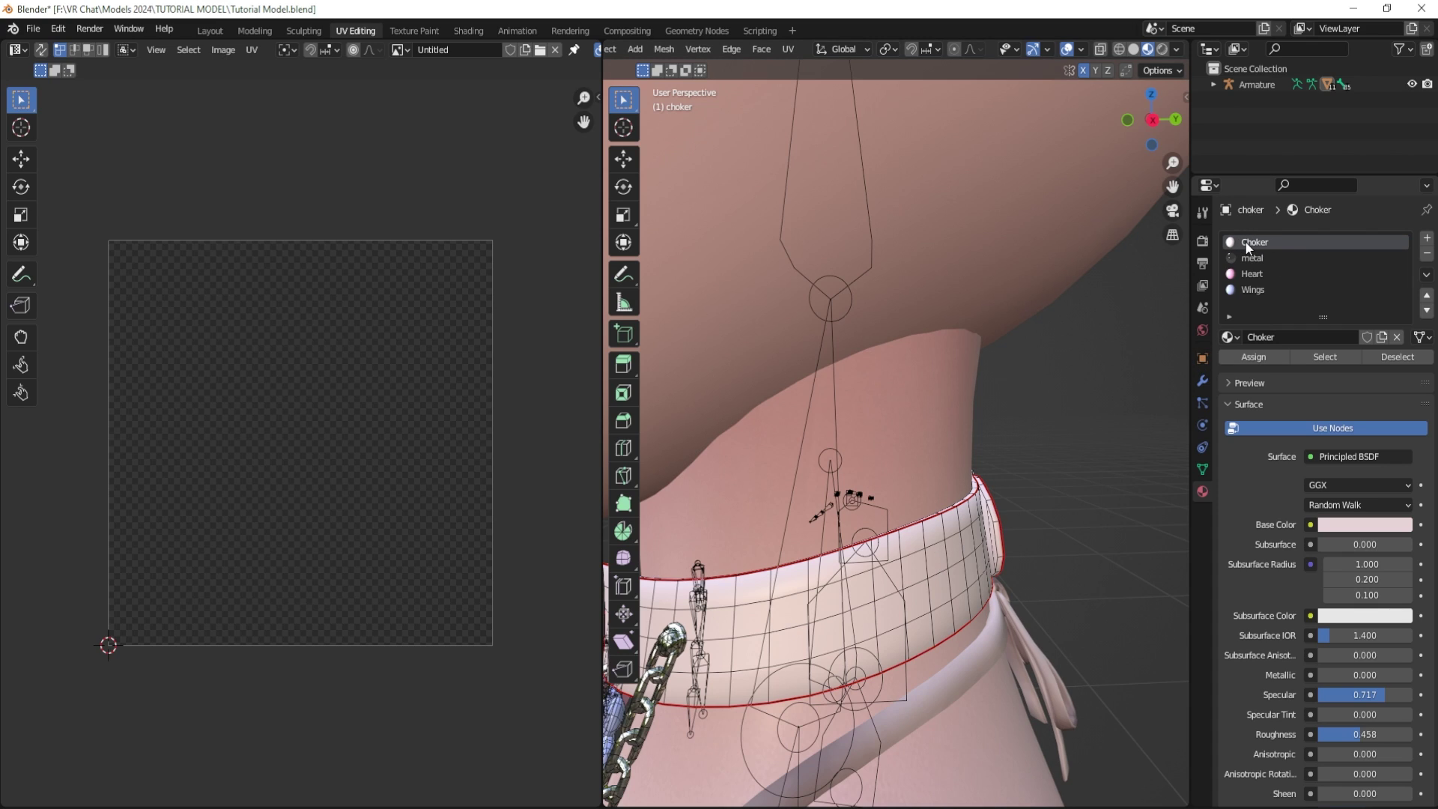
- Select all faces assigned to the Choker material and unwrap them along the marked seams
{"action": "left_click", "coordinate": [1330, 356]}
{"action": "scroll", "coordinate": [771, 529], "scroll_direction": "down", "scroll_amount": 4}
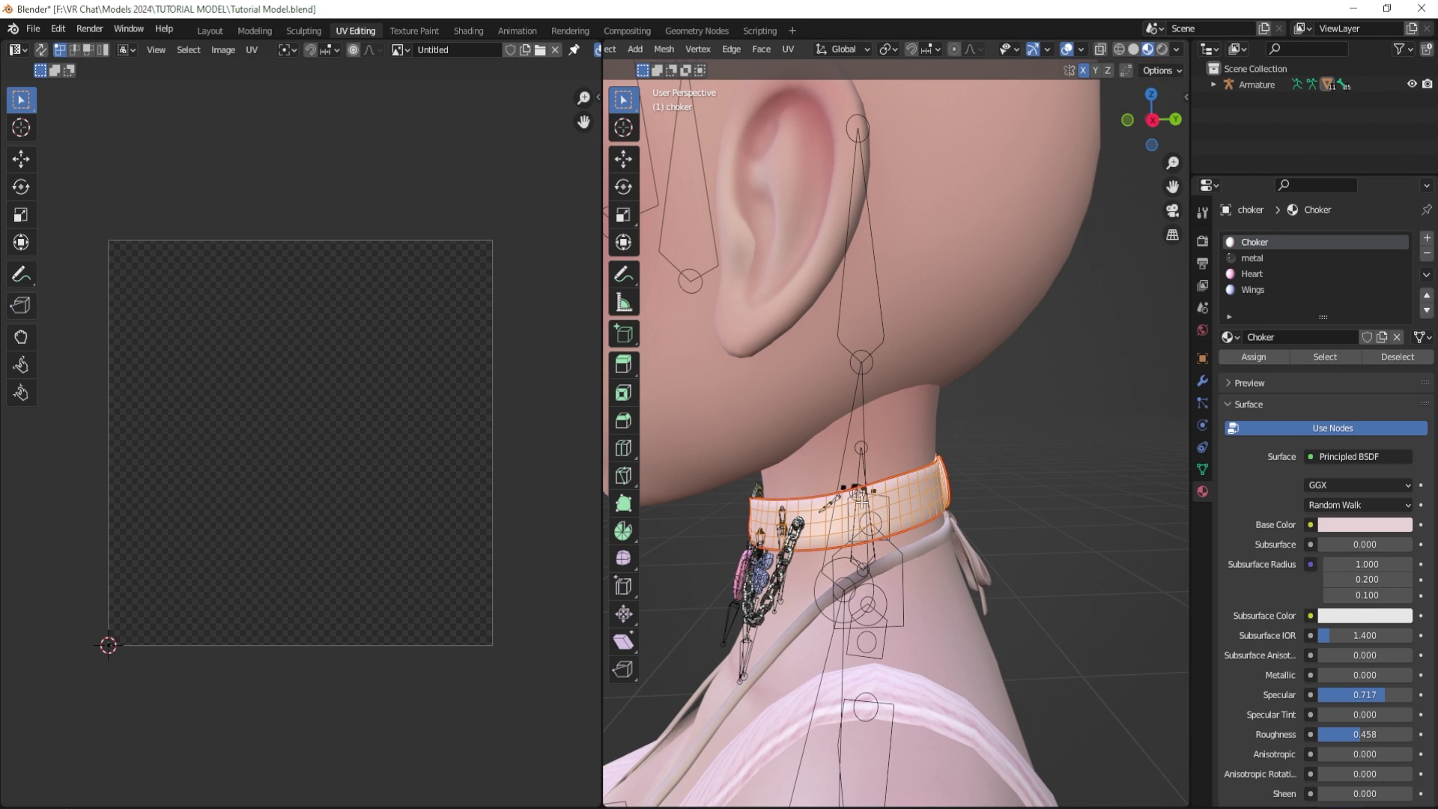
{"action": "left_click", "coordinate": [788, 51]}
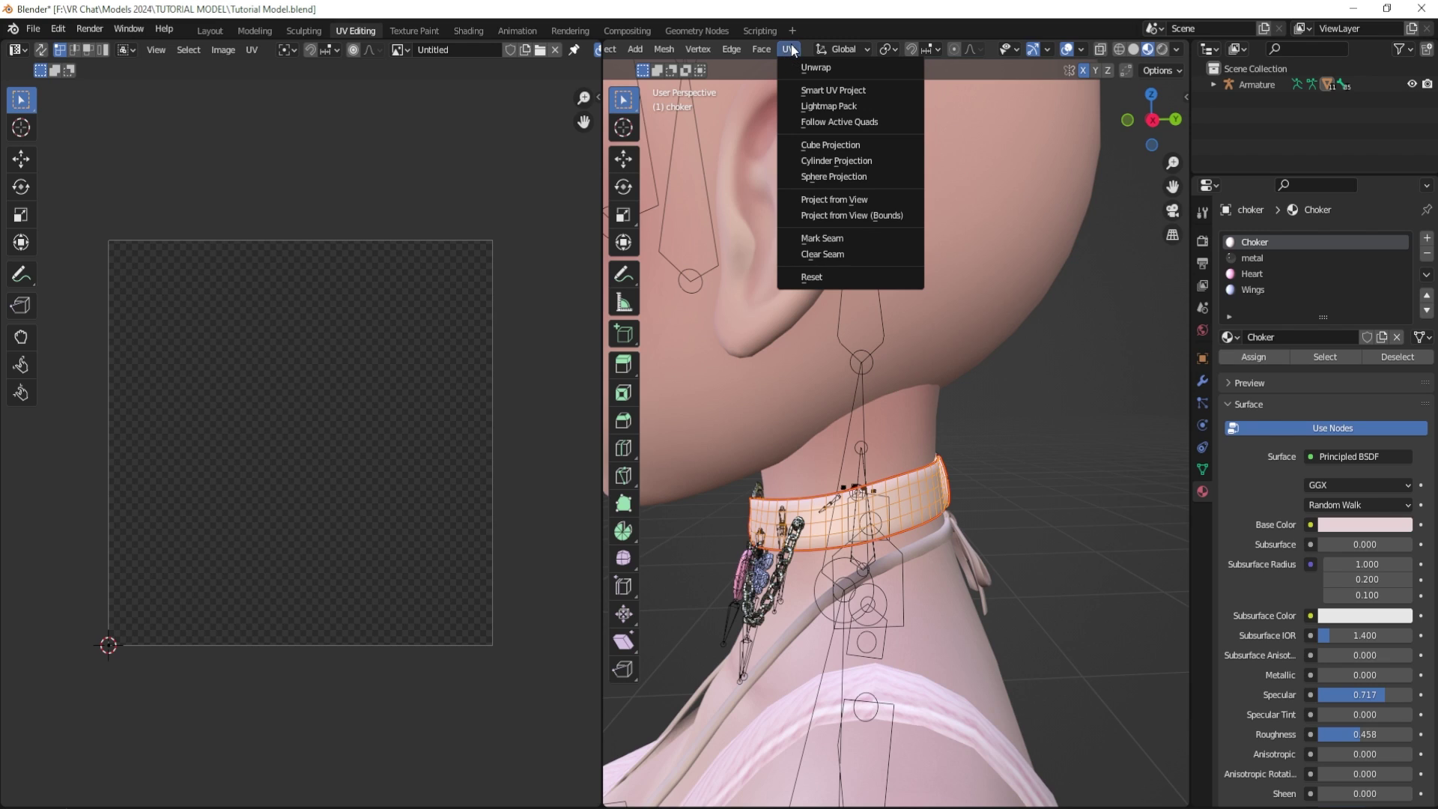
{"action": "left_click", "coordinate": [804, 66]}
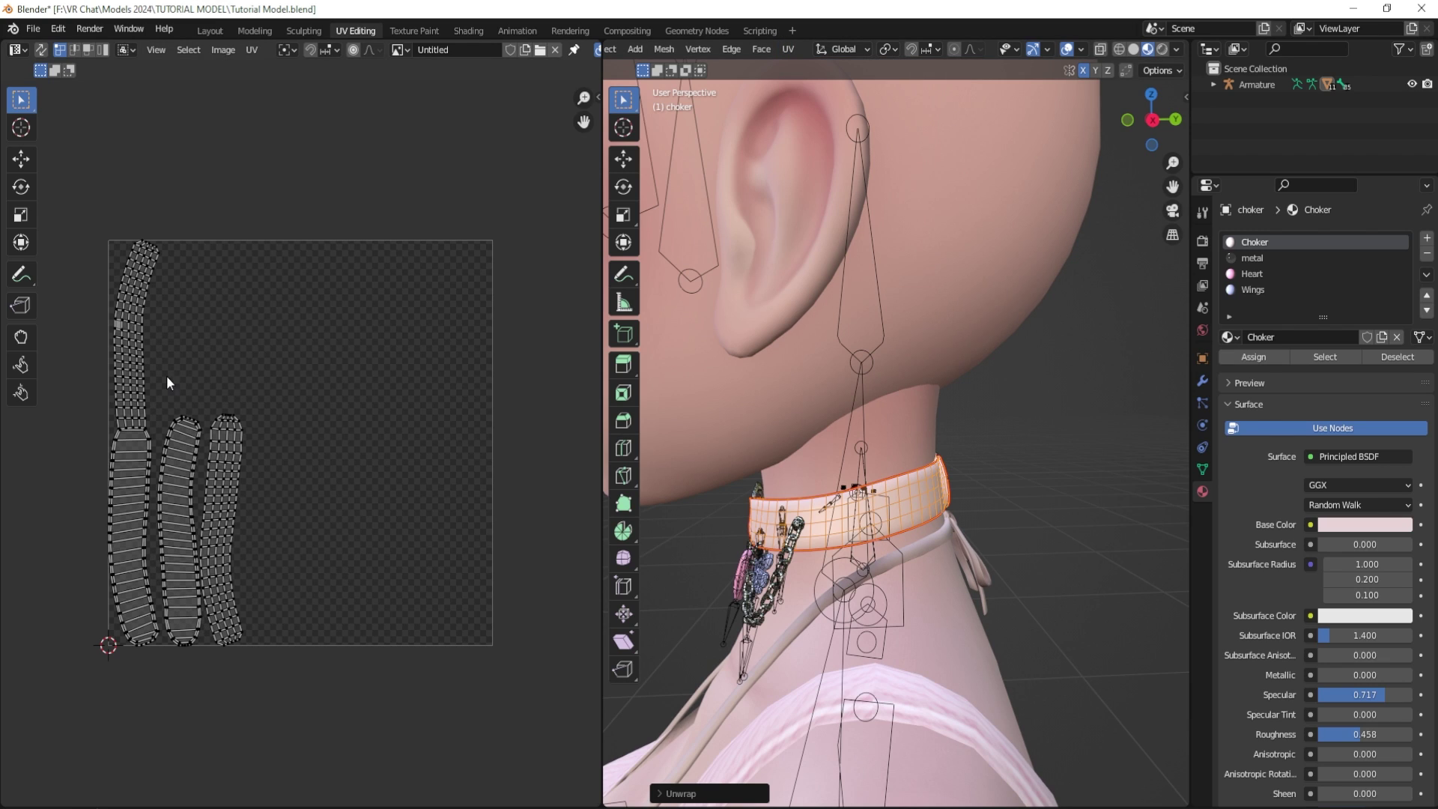
- Set UV selection to whole islands and move the choker band's third island up above the second one
{"action": "left_click", "coordinate": [213, 505]}
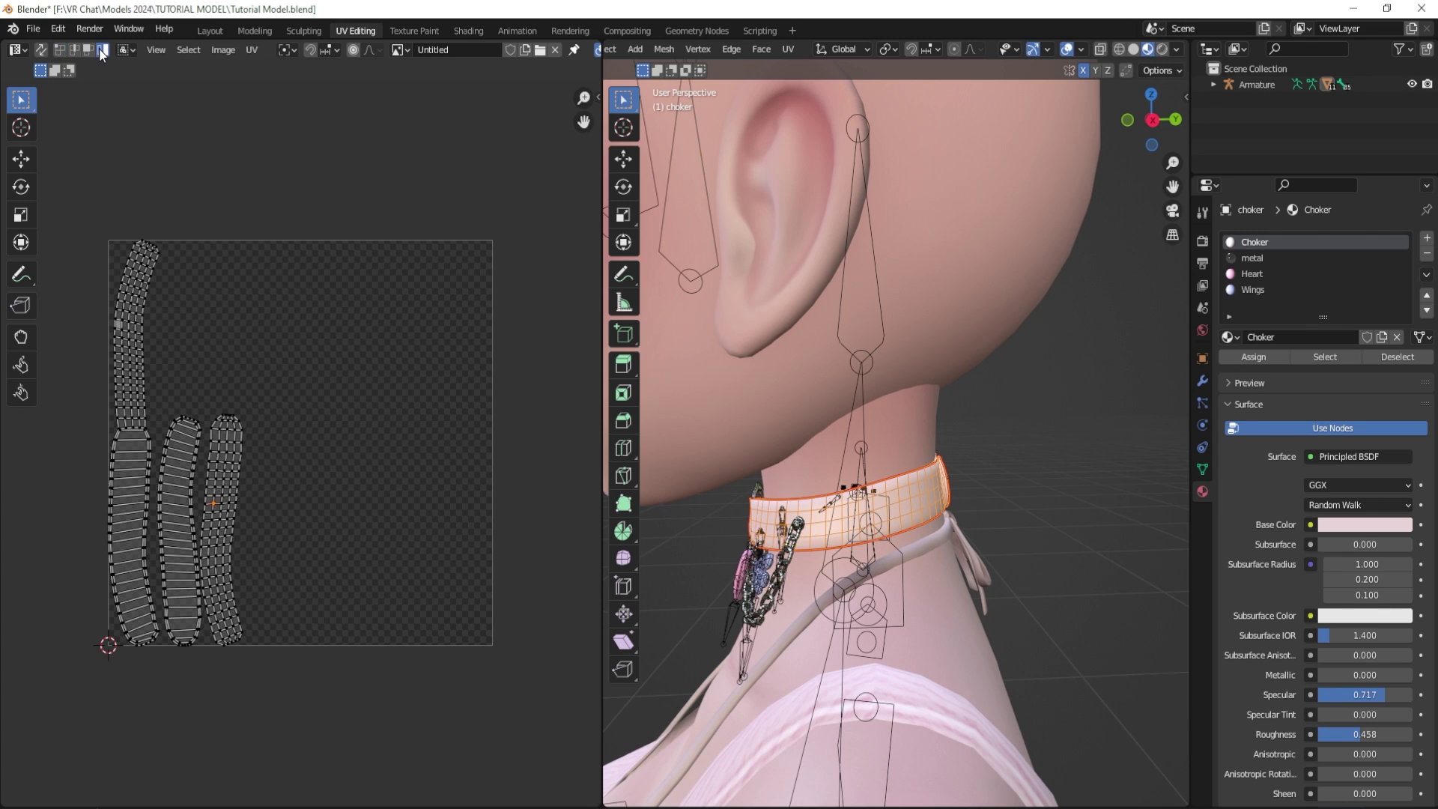
{"action": "left_click", "coordinate": [219, 477]}
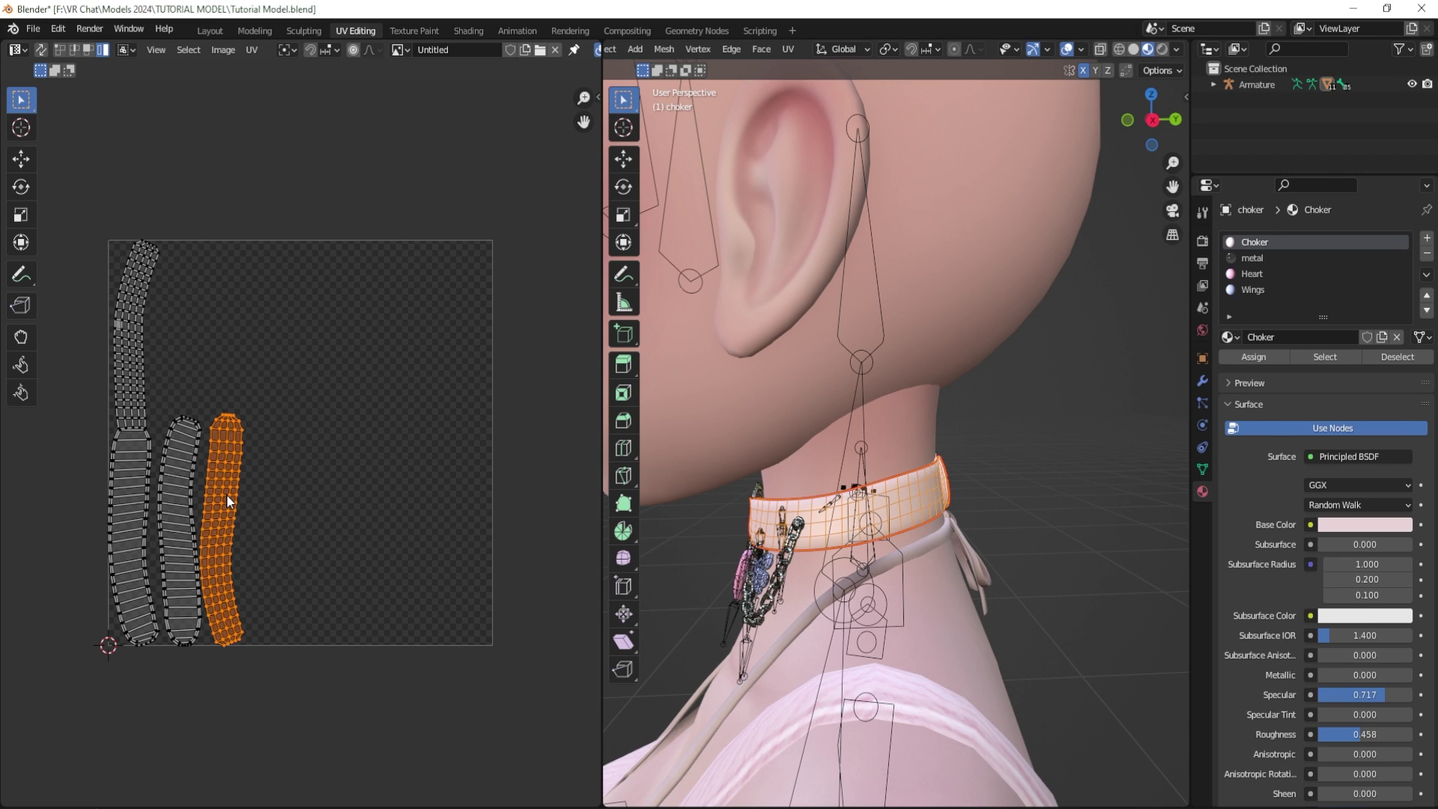
{"action": "left_click_drag", "start_coordinate": [227, 493], "coordinate": [186, 255]}
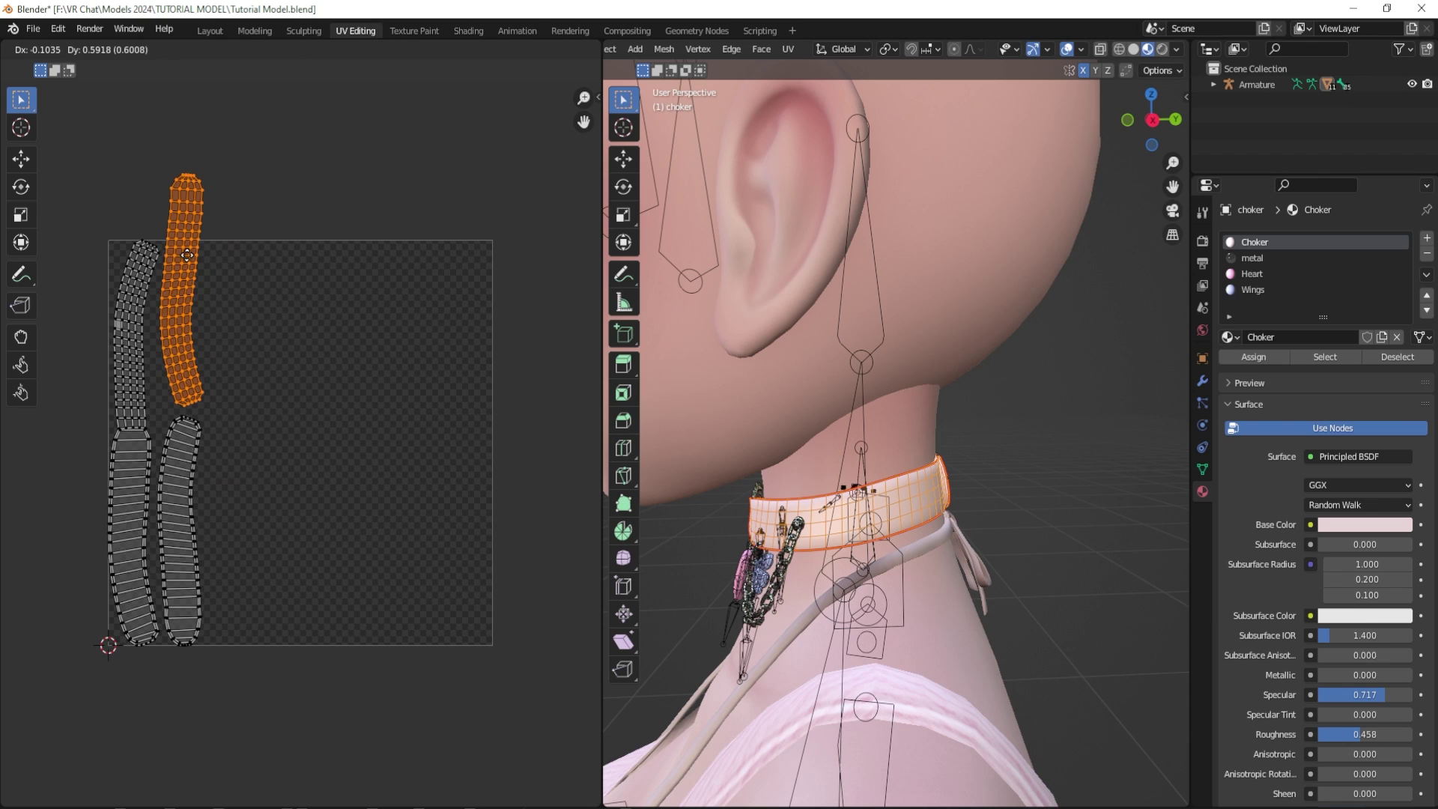
- Select all of the choker band's UV islands and scale them down together
{"action": "key", "text": "a"}
{"action": "key", "text": "s"}
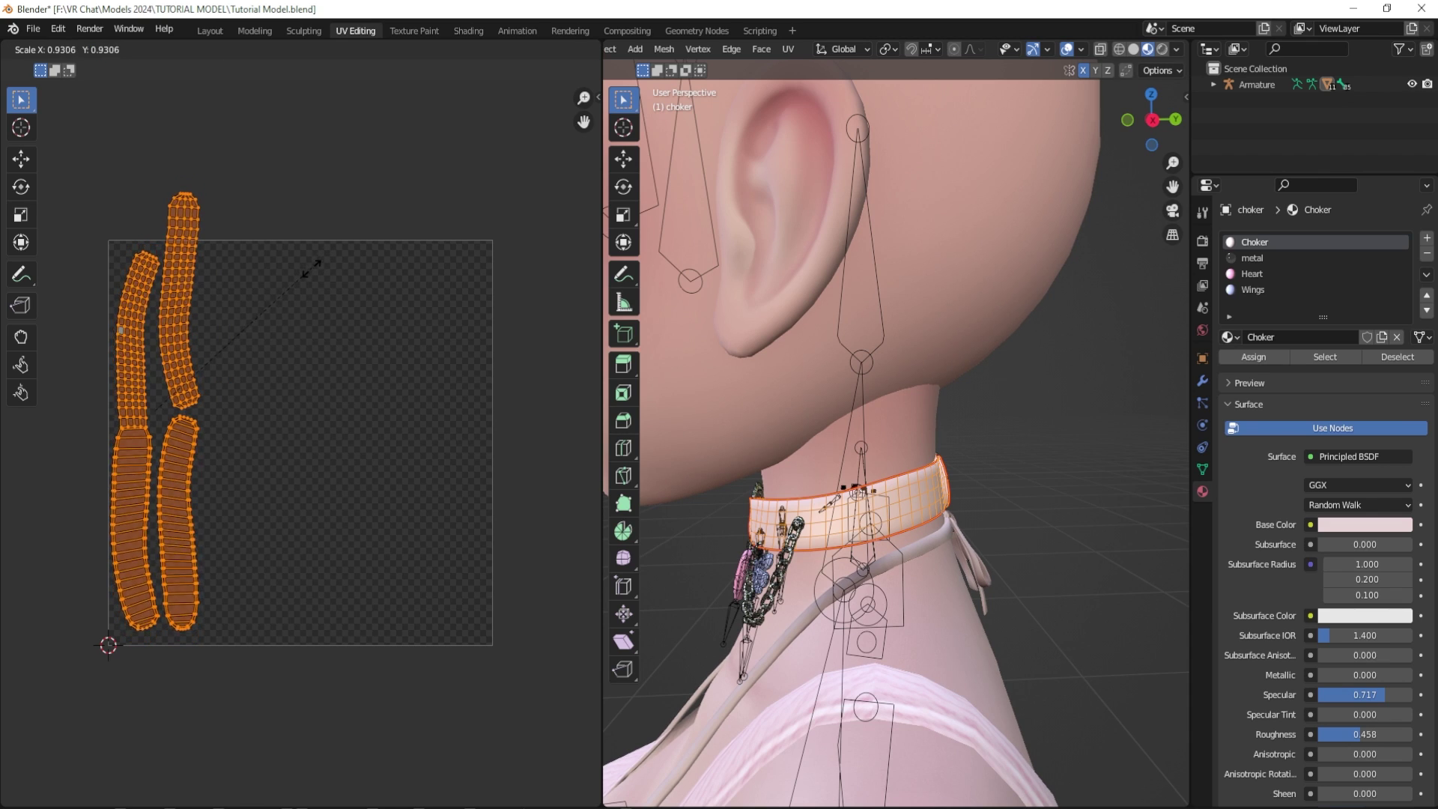
{"action": "left_click", "coordinate": [298, 309]}
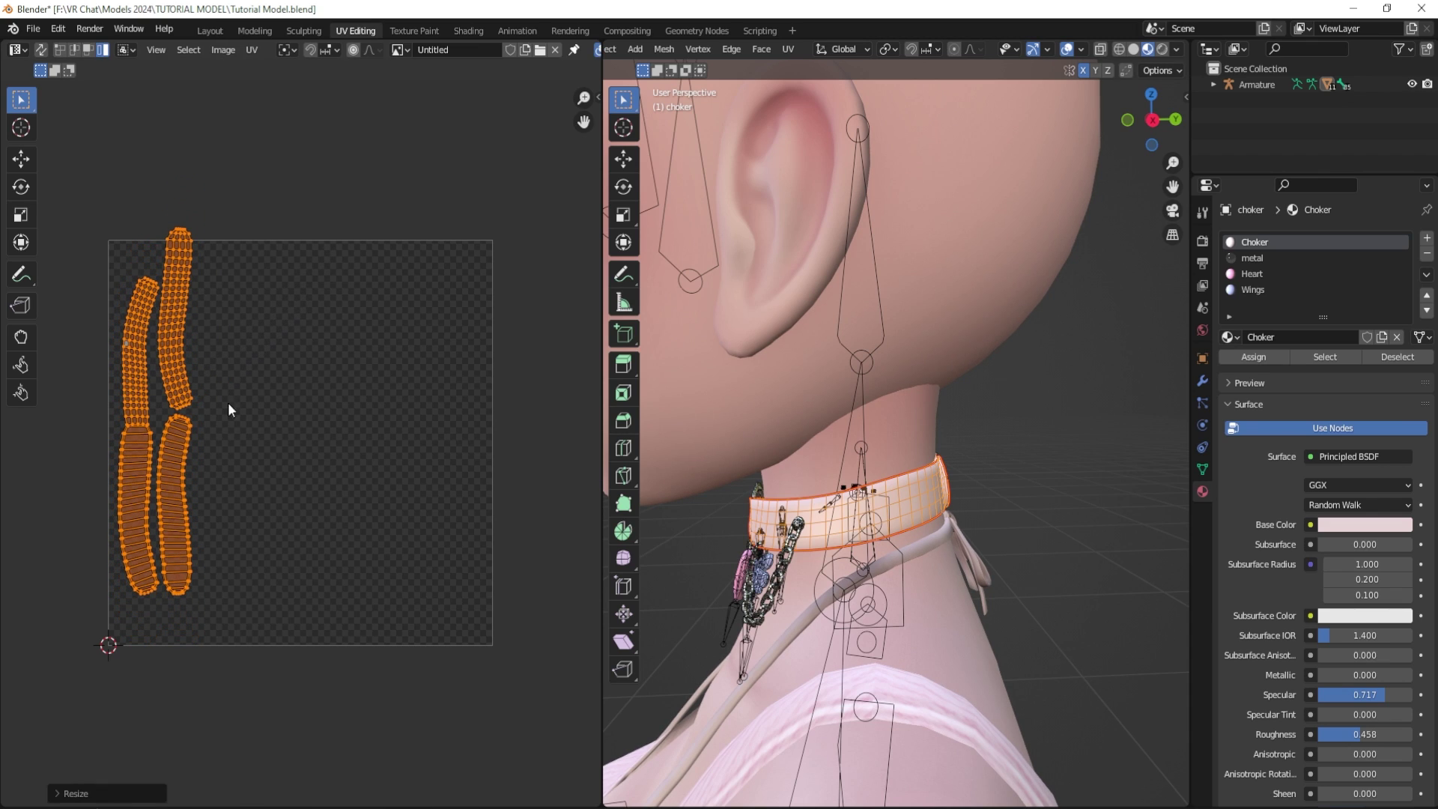
- Move the second column's two islands down inside the UV square, and shift all choker islands slightly inward from its edge
{"action": "left_click_drag", "start_coordinate": [113, 269], "coordinate": [164, 599], "text": "ctrl"}
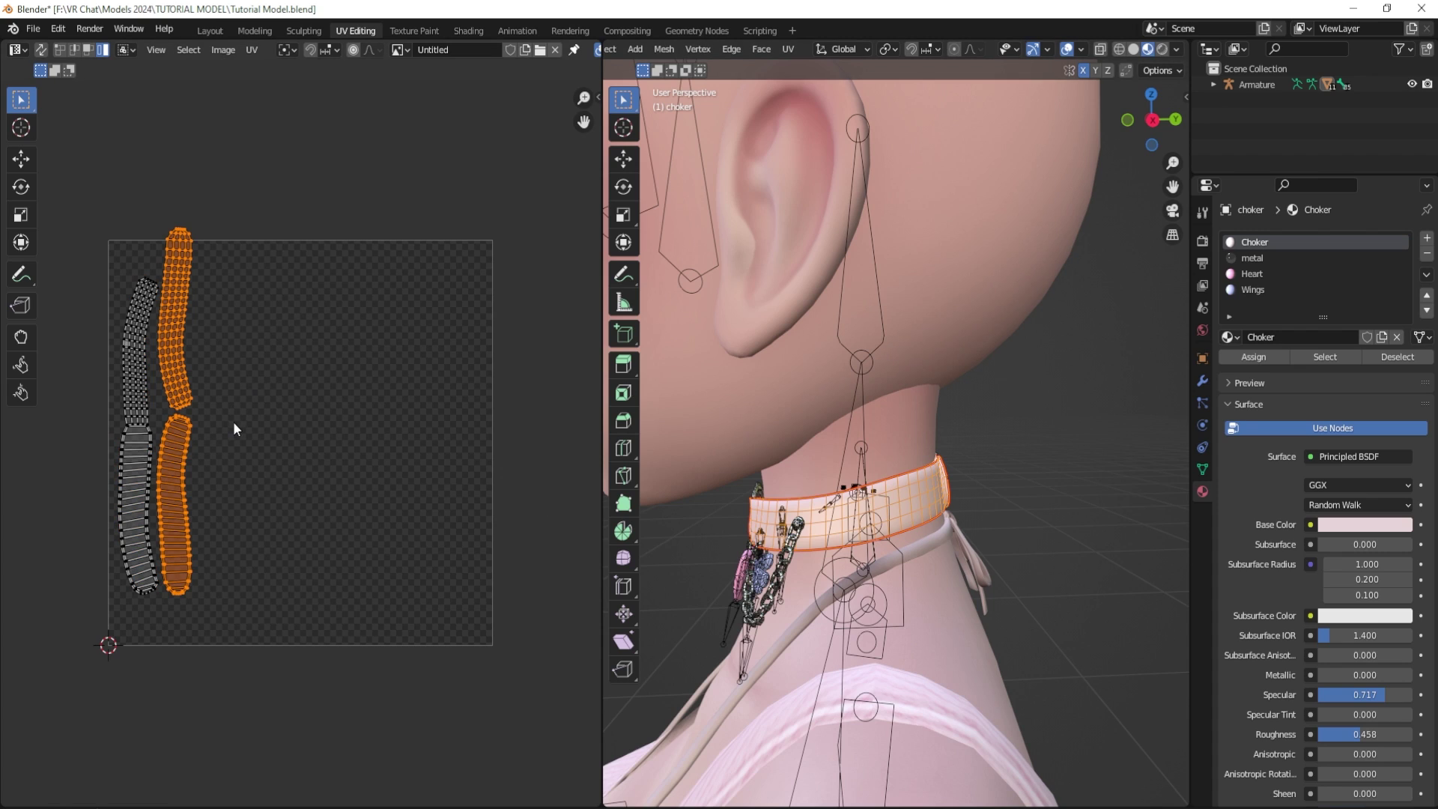
{"action": "key", "text": "g"}
{"action": "left_click", "coordinate": [226, 452]}
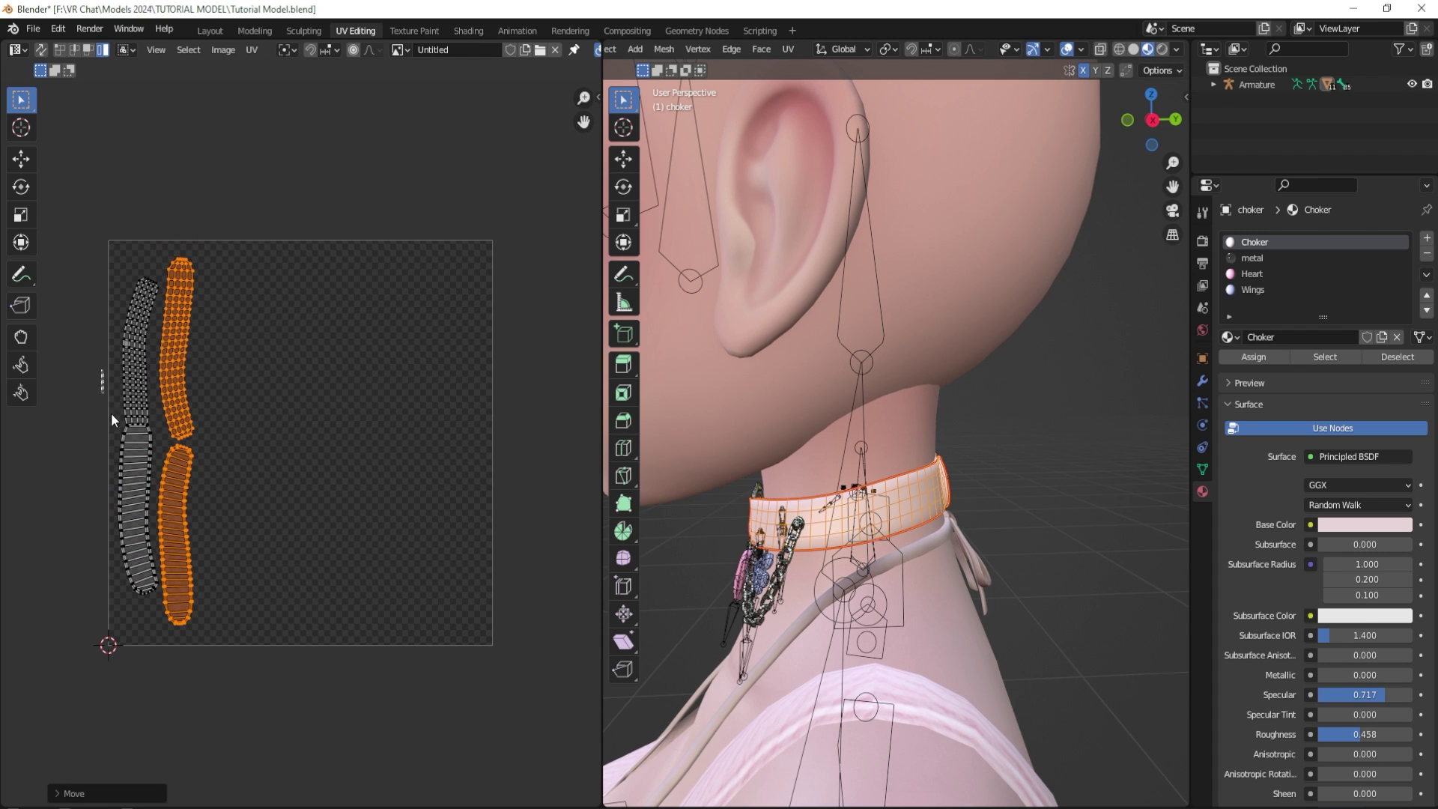
{"action": "left_click_drag", "start_coordinate": [111, 412], "coordinate": [207, 470], "text": "shift"}
{"action": "key", "text": "g"}
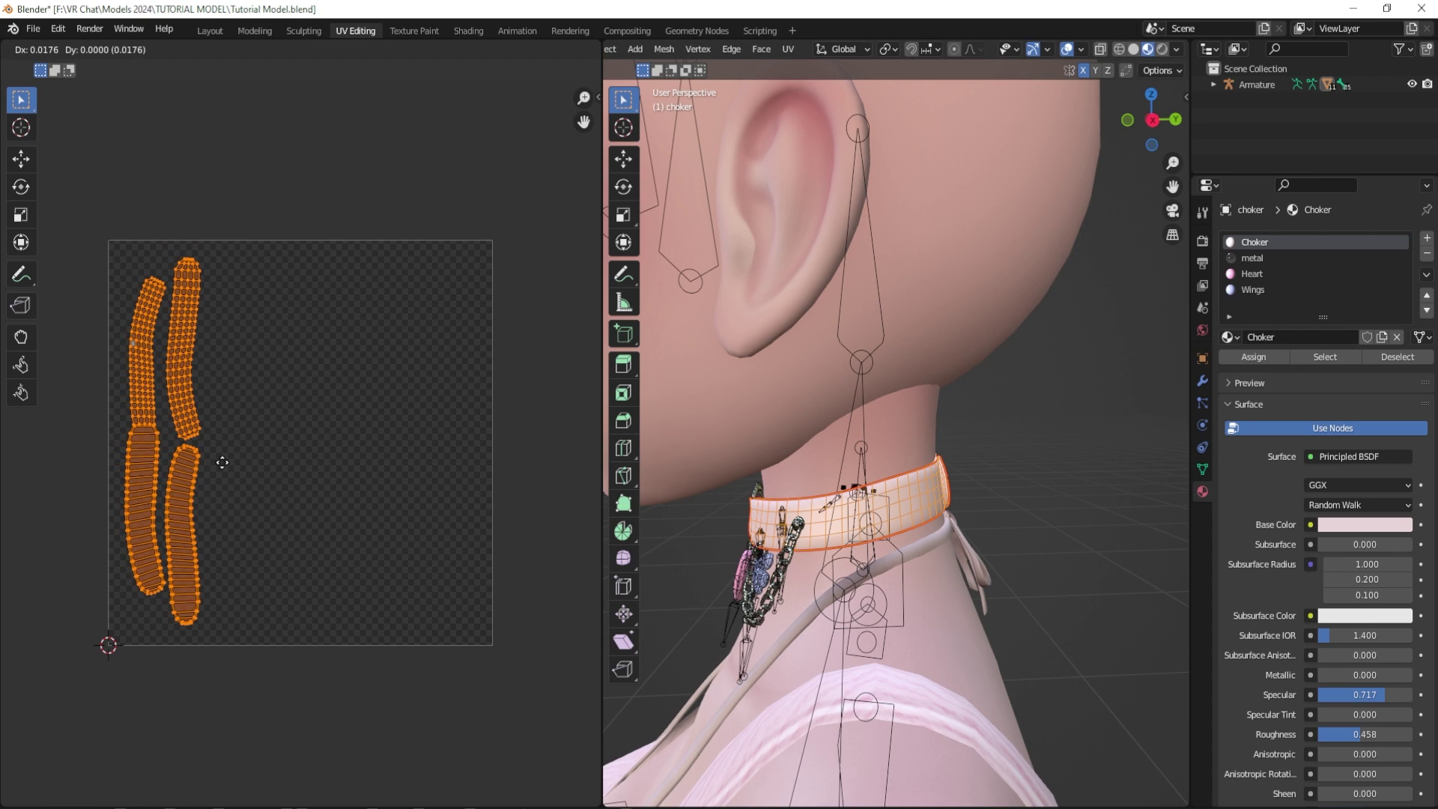
{"action": "left_click", "coordinate": [222, 462]}
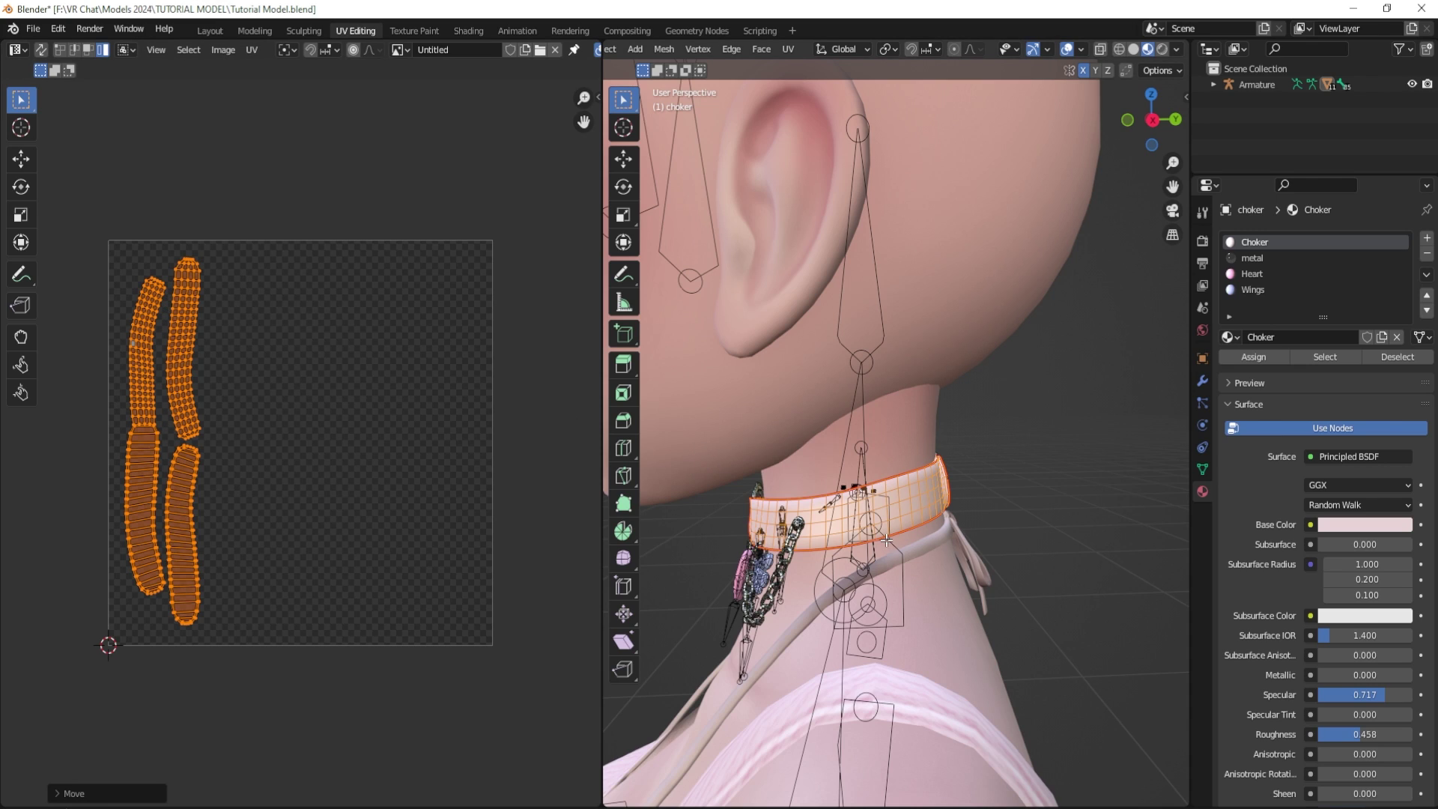
- Rotate all choker band islands together until they lie horizontally and move them to the upper part of the UV square
{"action": "scroll", "coordinate": [956, 496], "scroll_direction": "up", "scroll_amount": 3}
{"action": "middle_click_drag", "start_coordinate": [936, 495], "coordinate": [908, 466]}
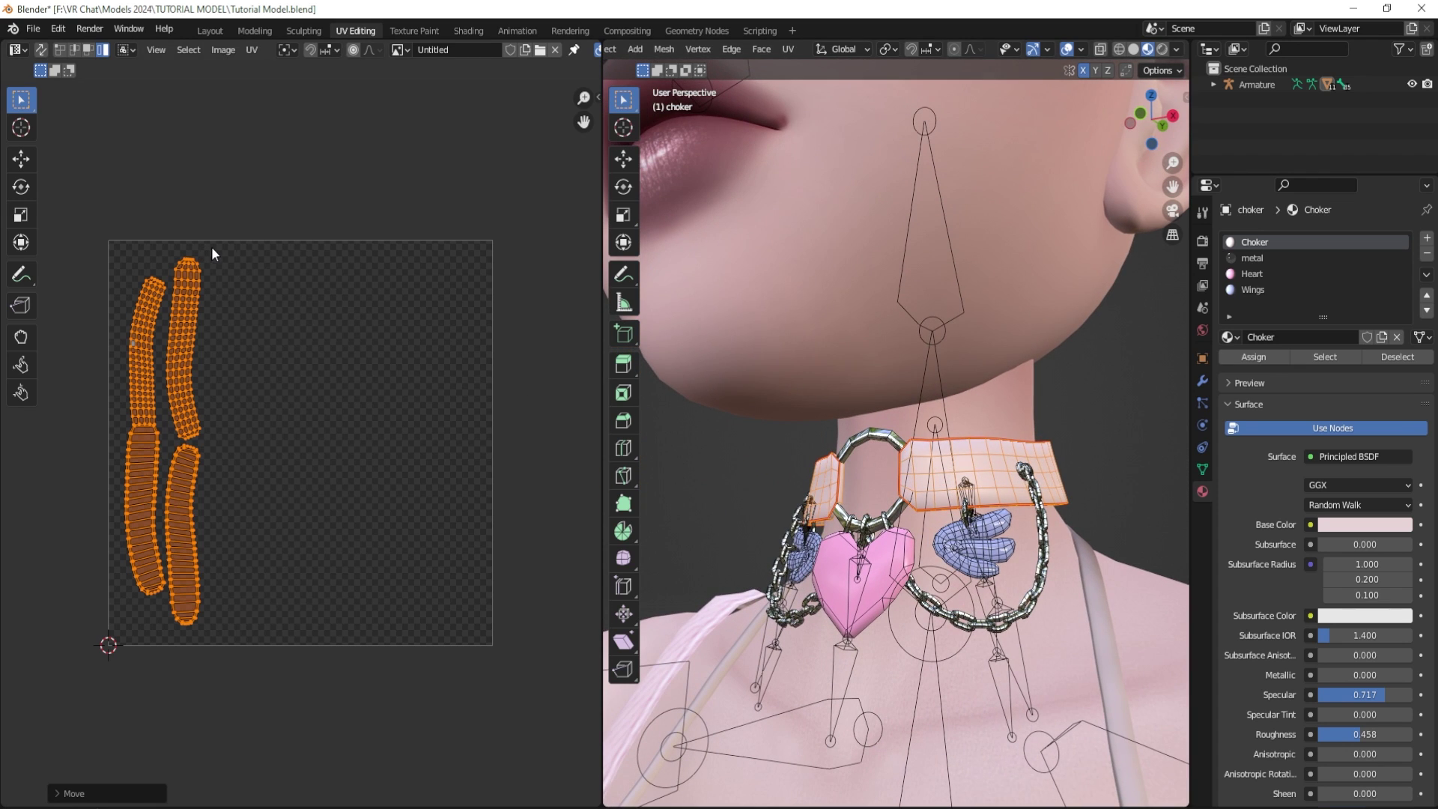
{"action": "key", "text": "r"}
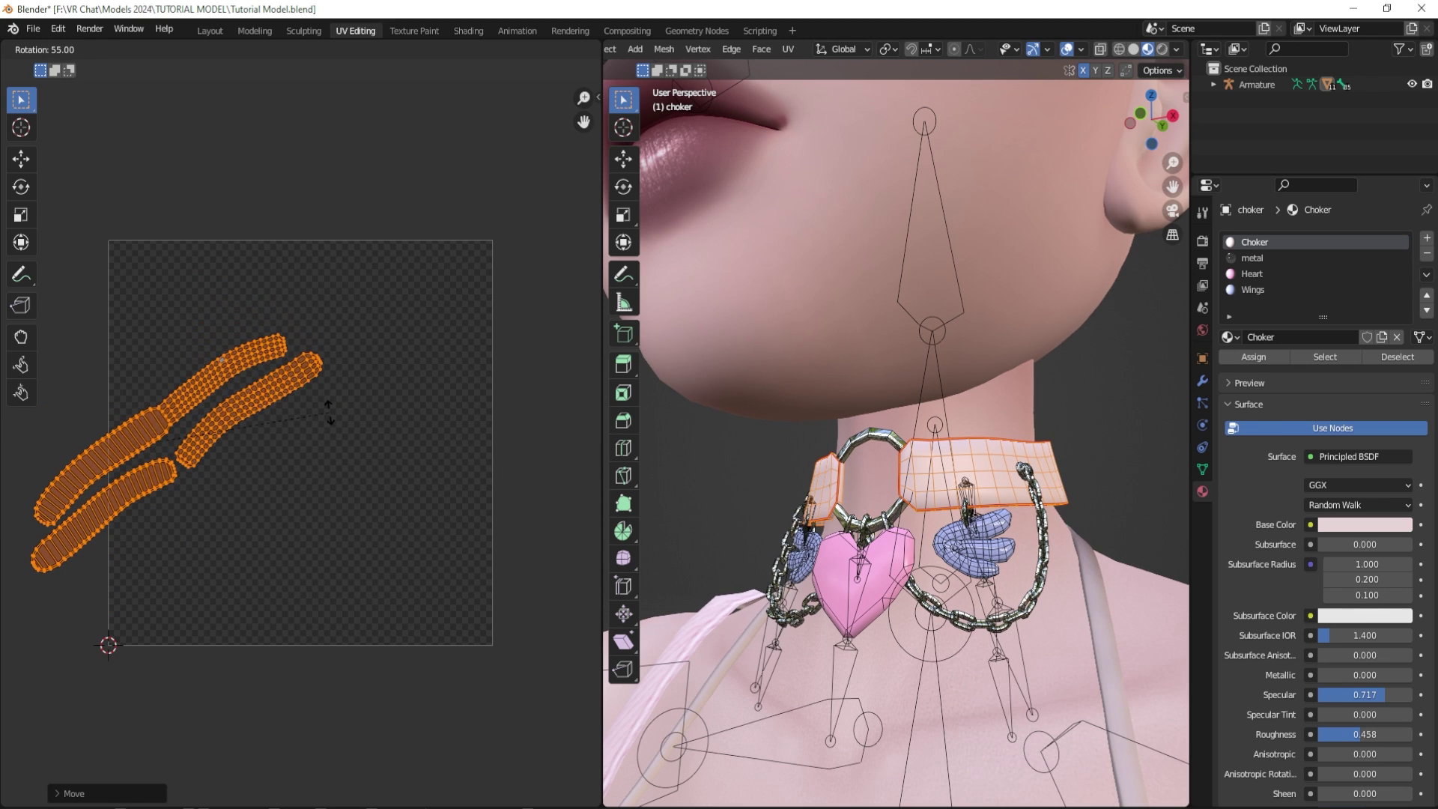
{"action": "left_click", "coordinate": [305, 516]}
{"action": "key", "text": "g"}
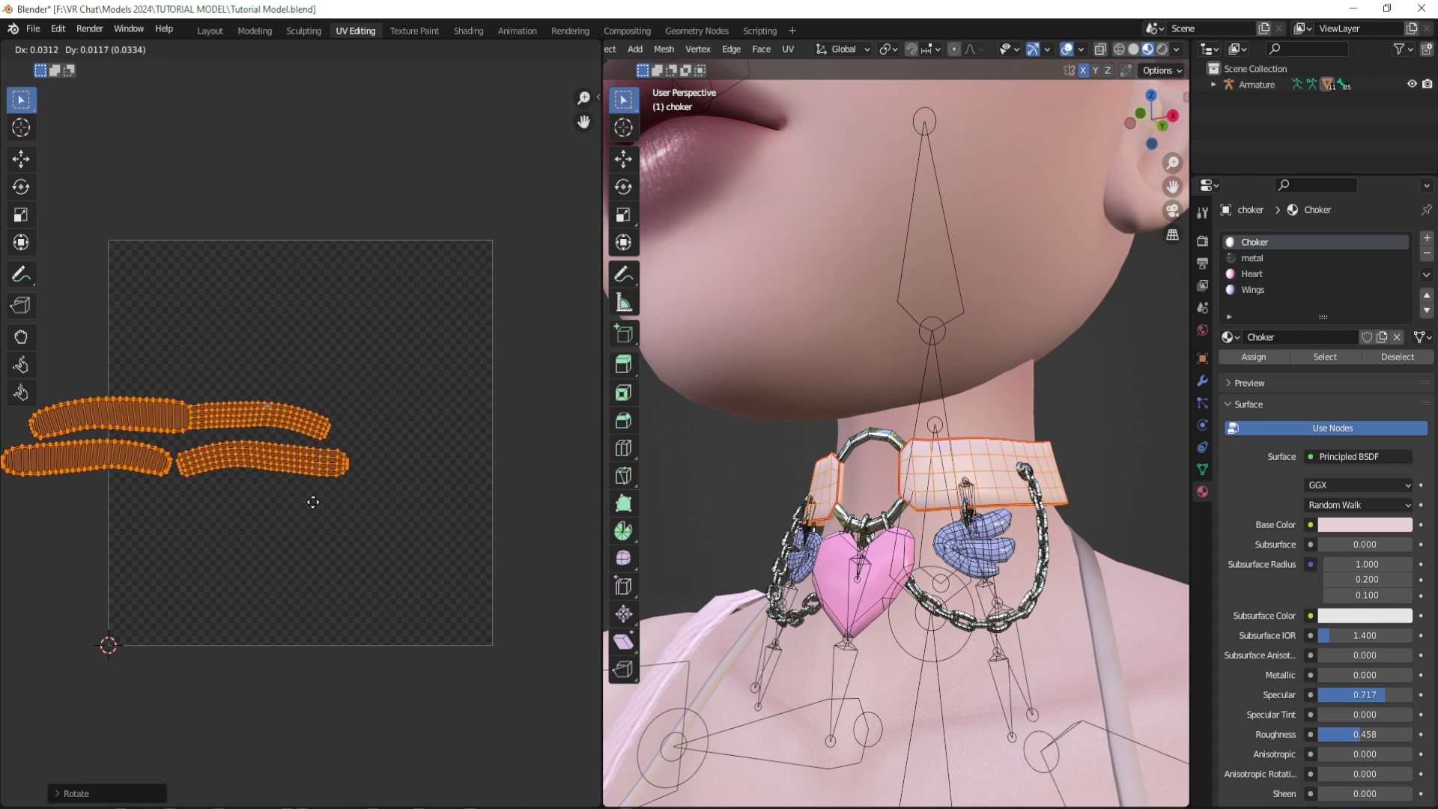
{"action": "left_click", "coordinate": [408, 380]}
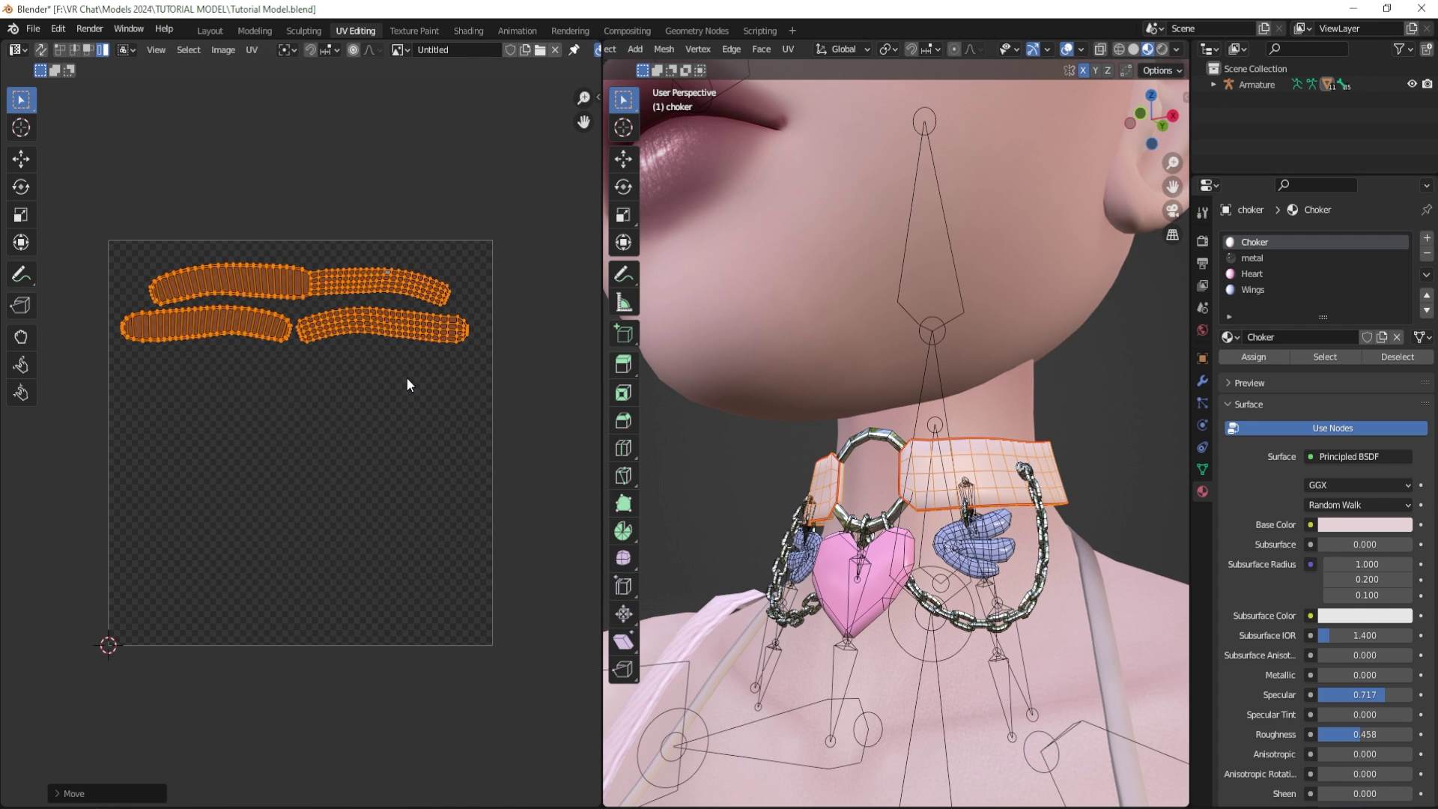
- Clear the choker band selection and select all faces assigned to the Heart and Wings materials
{"action": "scroll", "coordinate": [914, 479], "scroll_direction": "down", "scroll_amount": 1}
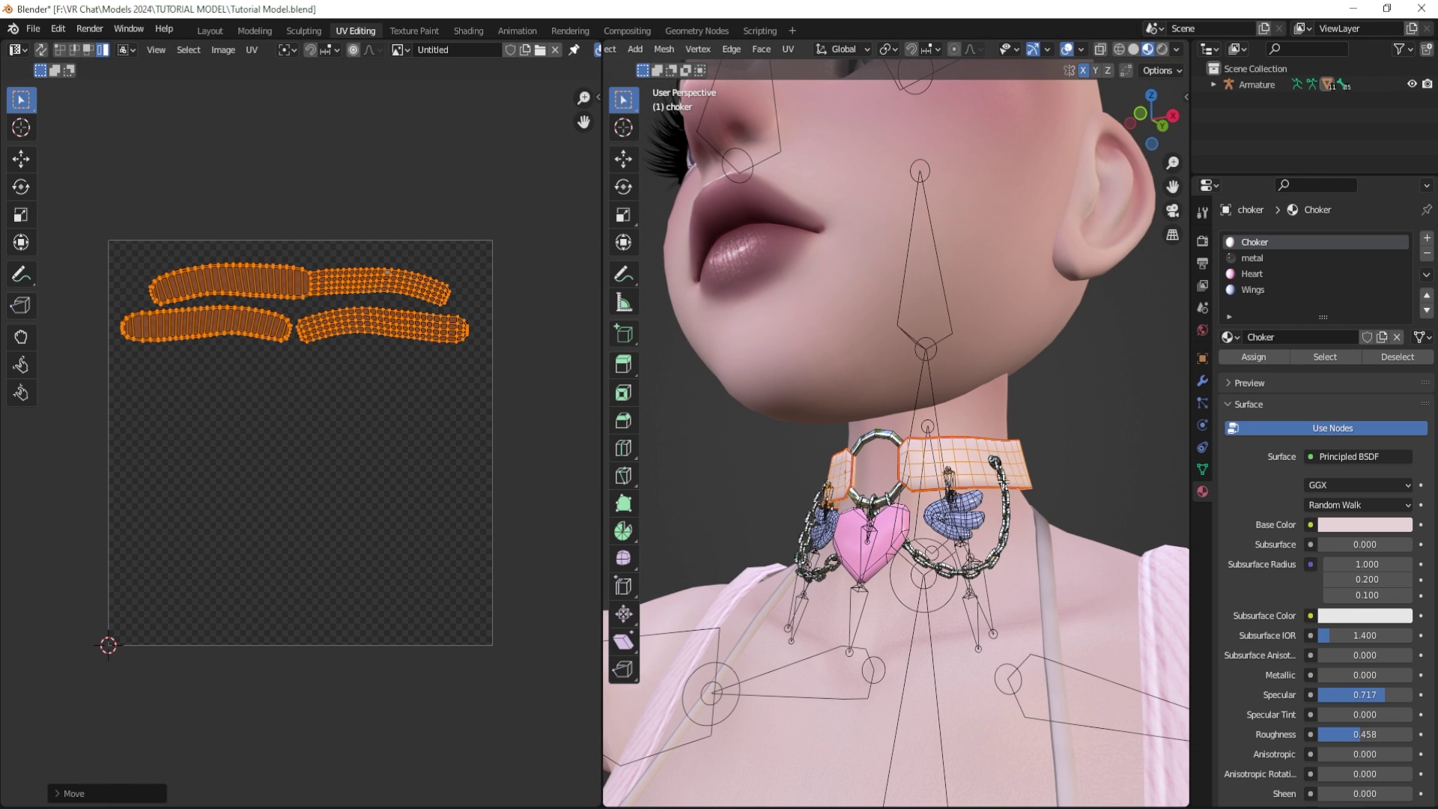
{"action": "middle_click_drag", "start_coordinate": [1004, 481], "coordinate": [928, 489]}
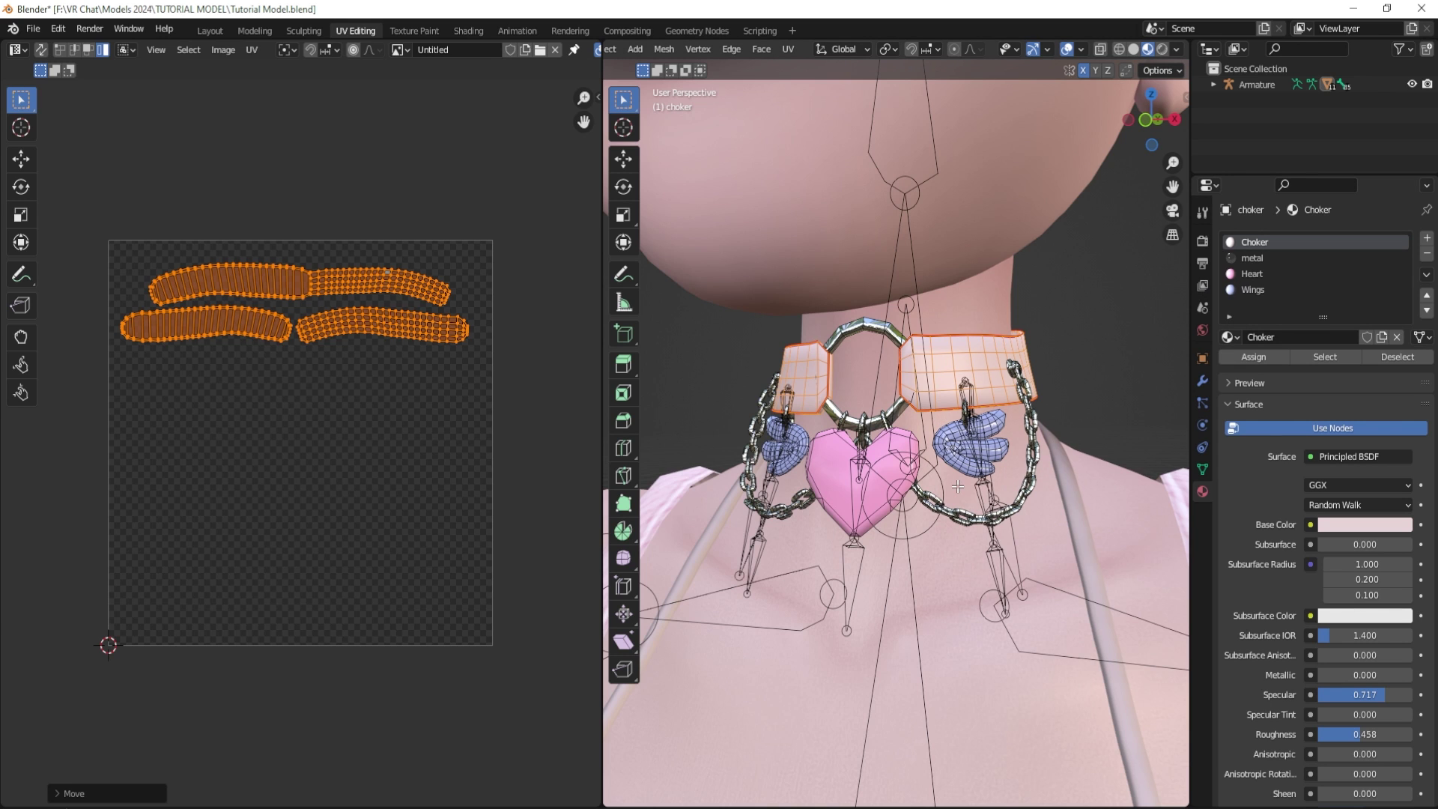
{"action": "middle_click_drag", "start_coordinate": [964, 487], "coordinate": [991, 458]}
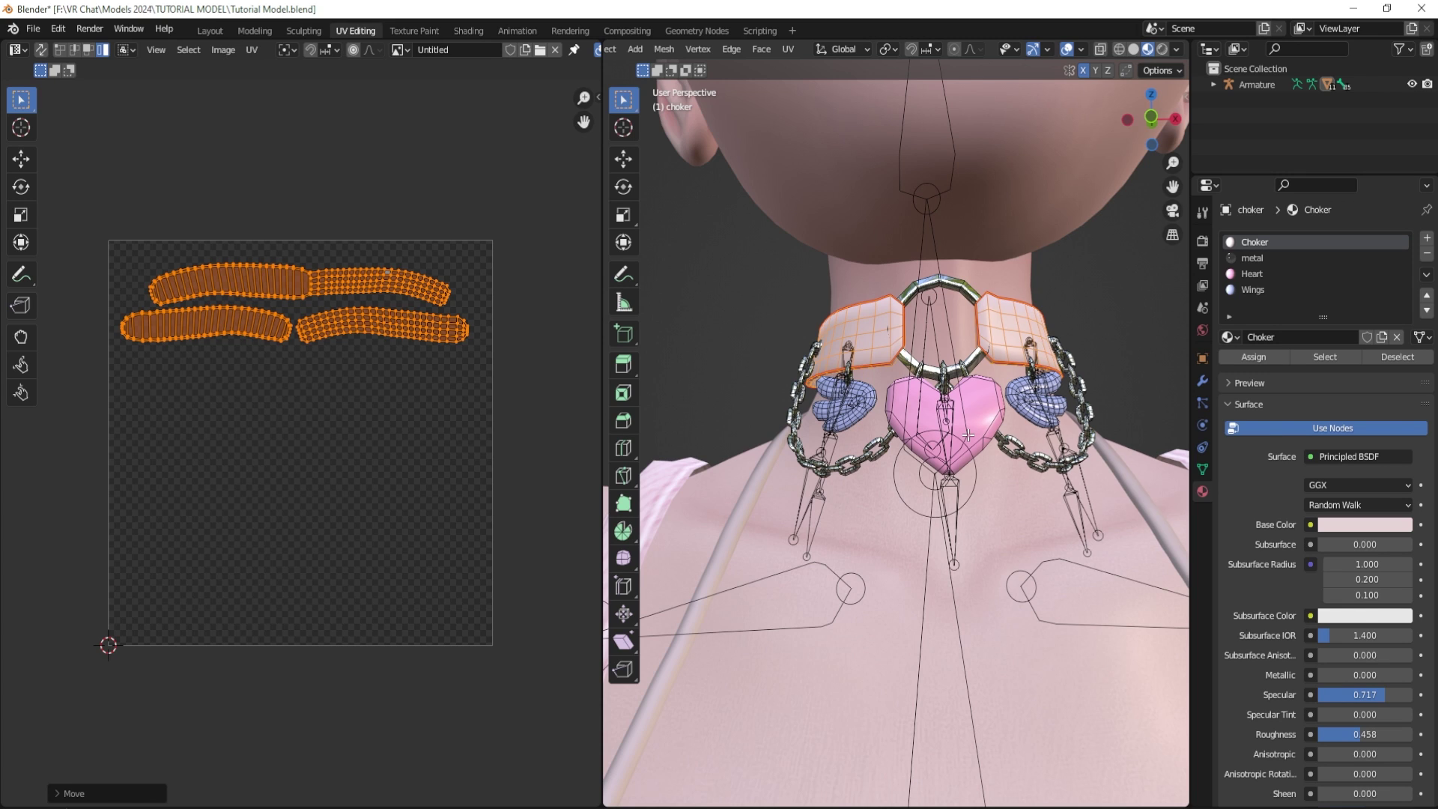
{"action": "middle_click_drag", "start_coordinate": [979, 434], "coordinate": [978, 470]}
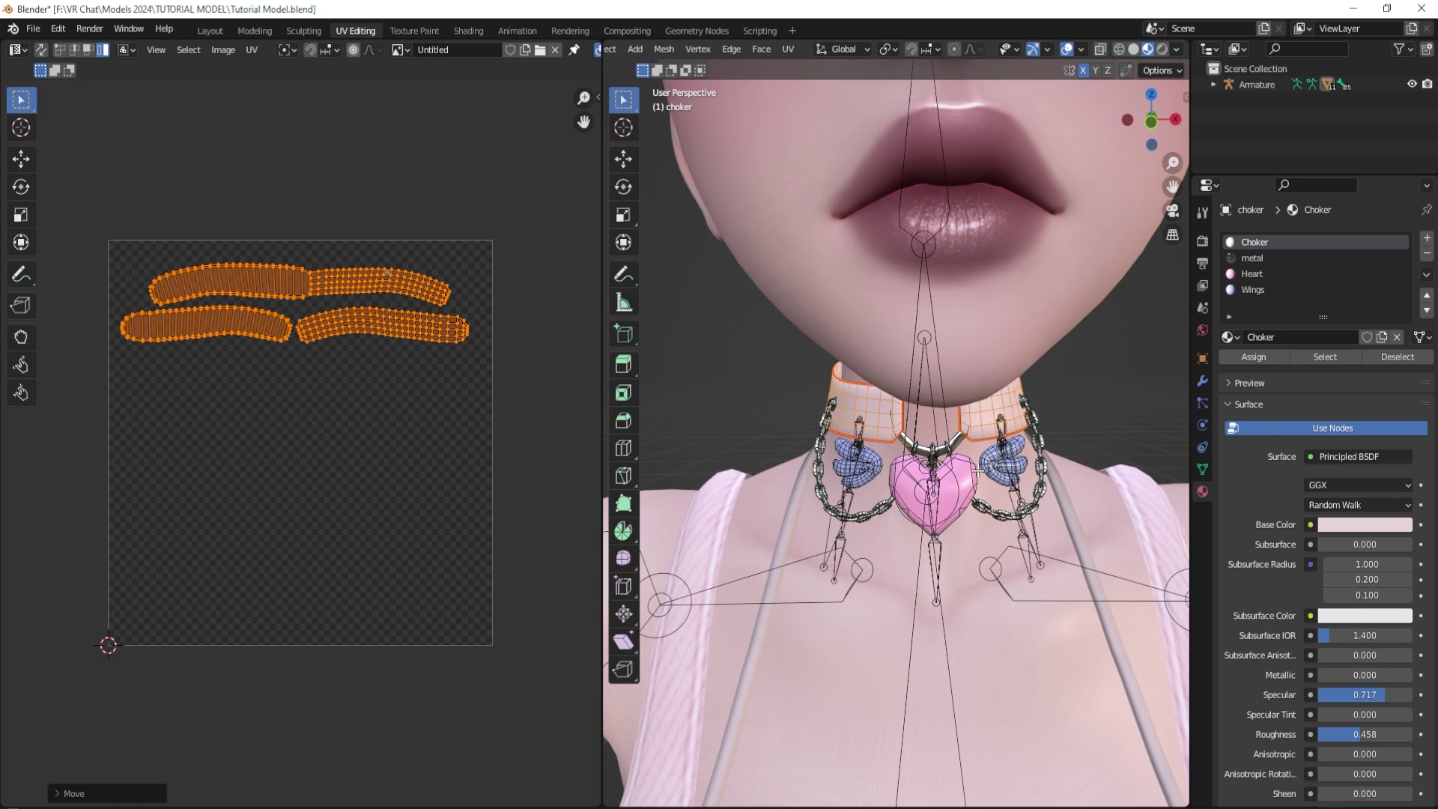
{"action": "scroll", "coordinate": [976, 464], "scroll_direction": "up", "scroll_amount": 3}
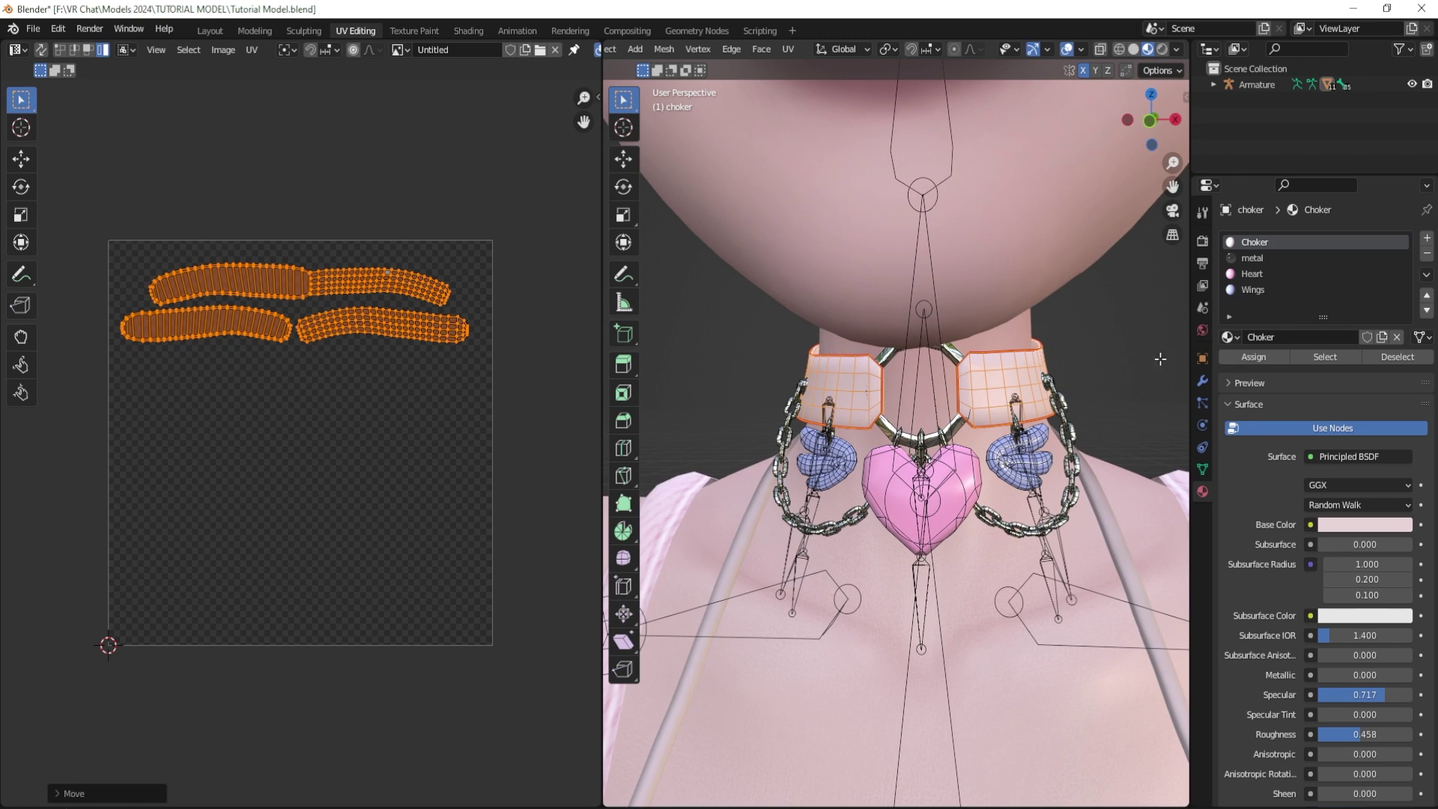
{"action": "left_click", "coordinate": [1137, 305]}
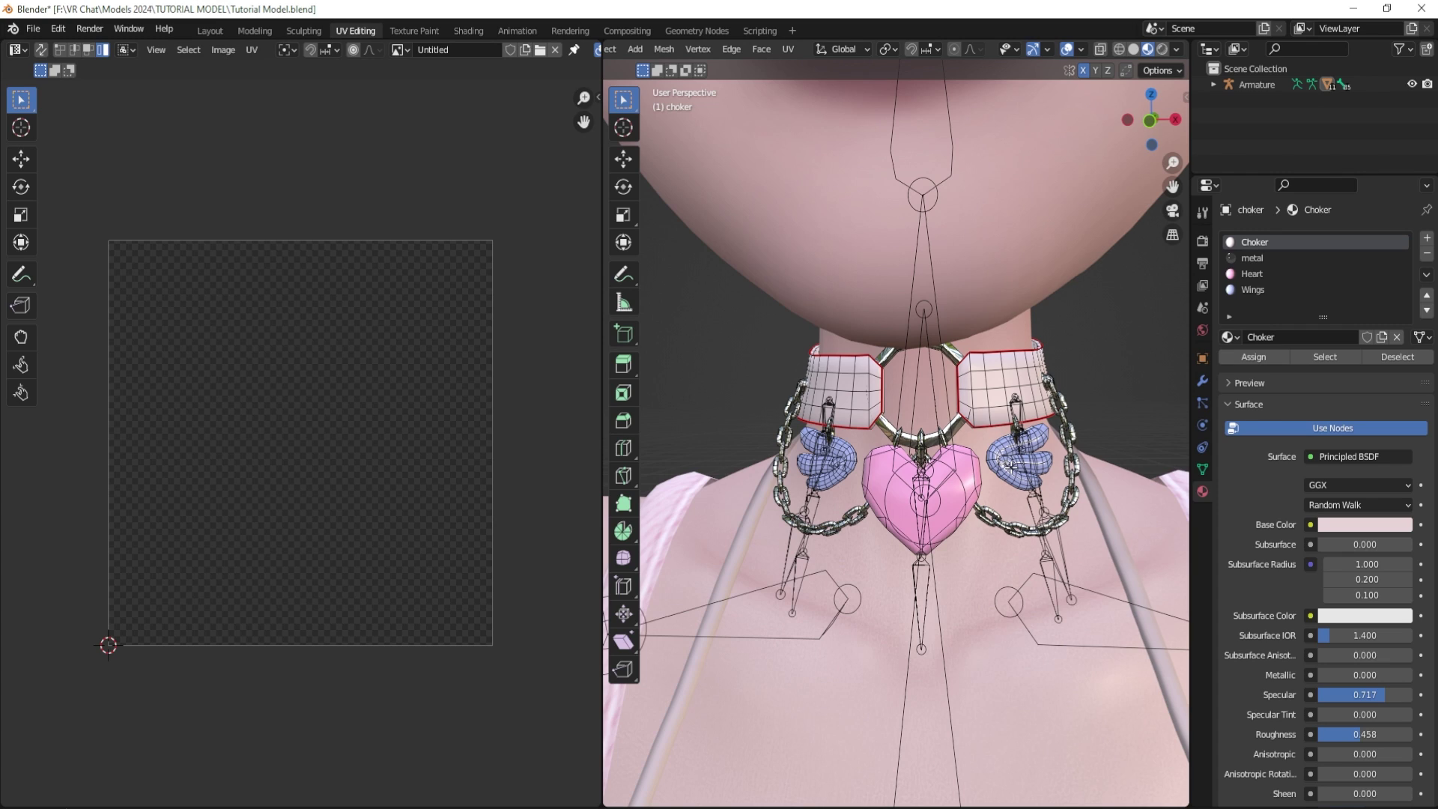
{"action": "left_click", "coordinate": [1263, 272]}
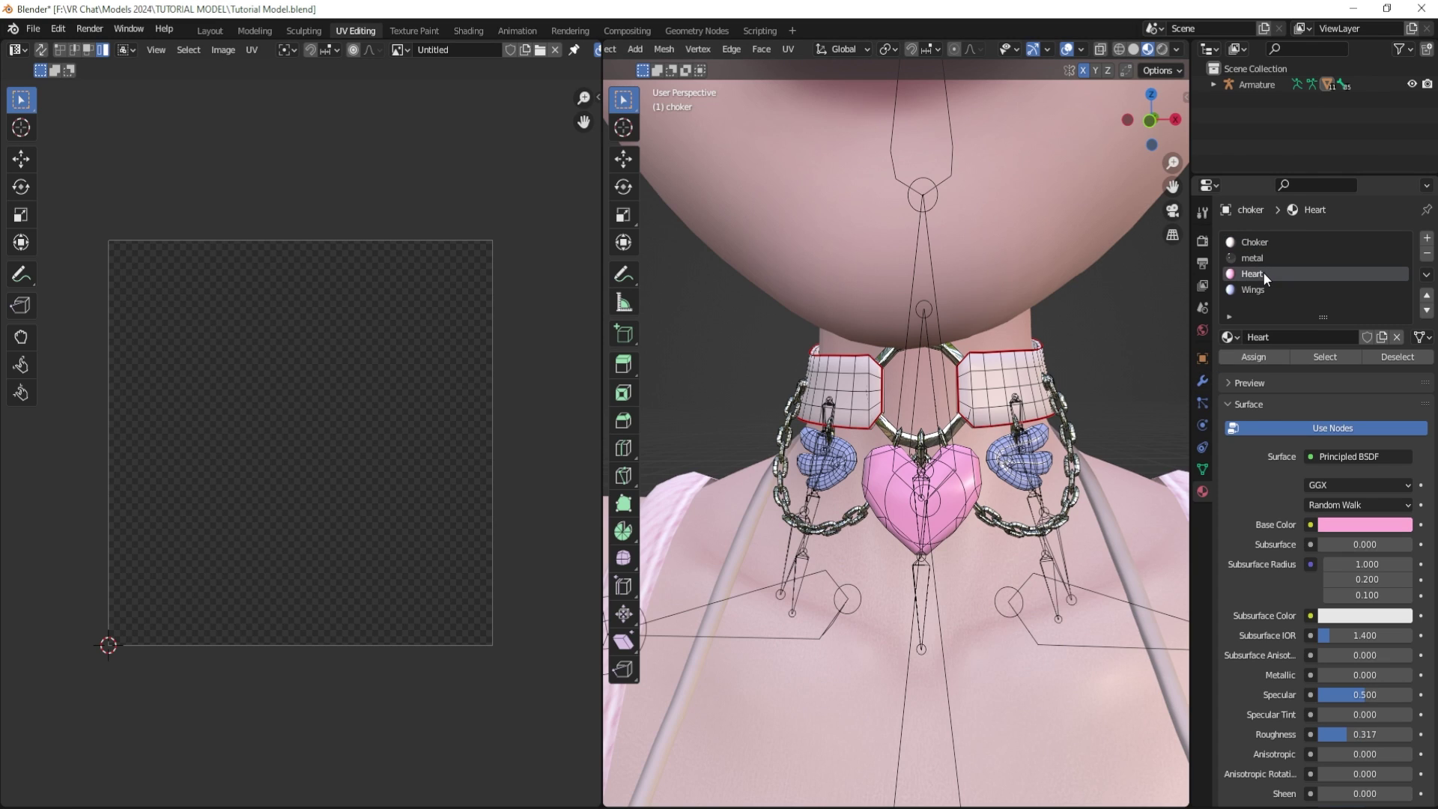
{"action": "left_click", "coordinate": [1314, 354]}
{"action": "left_click", "coordinate": [1256, 289]}
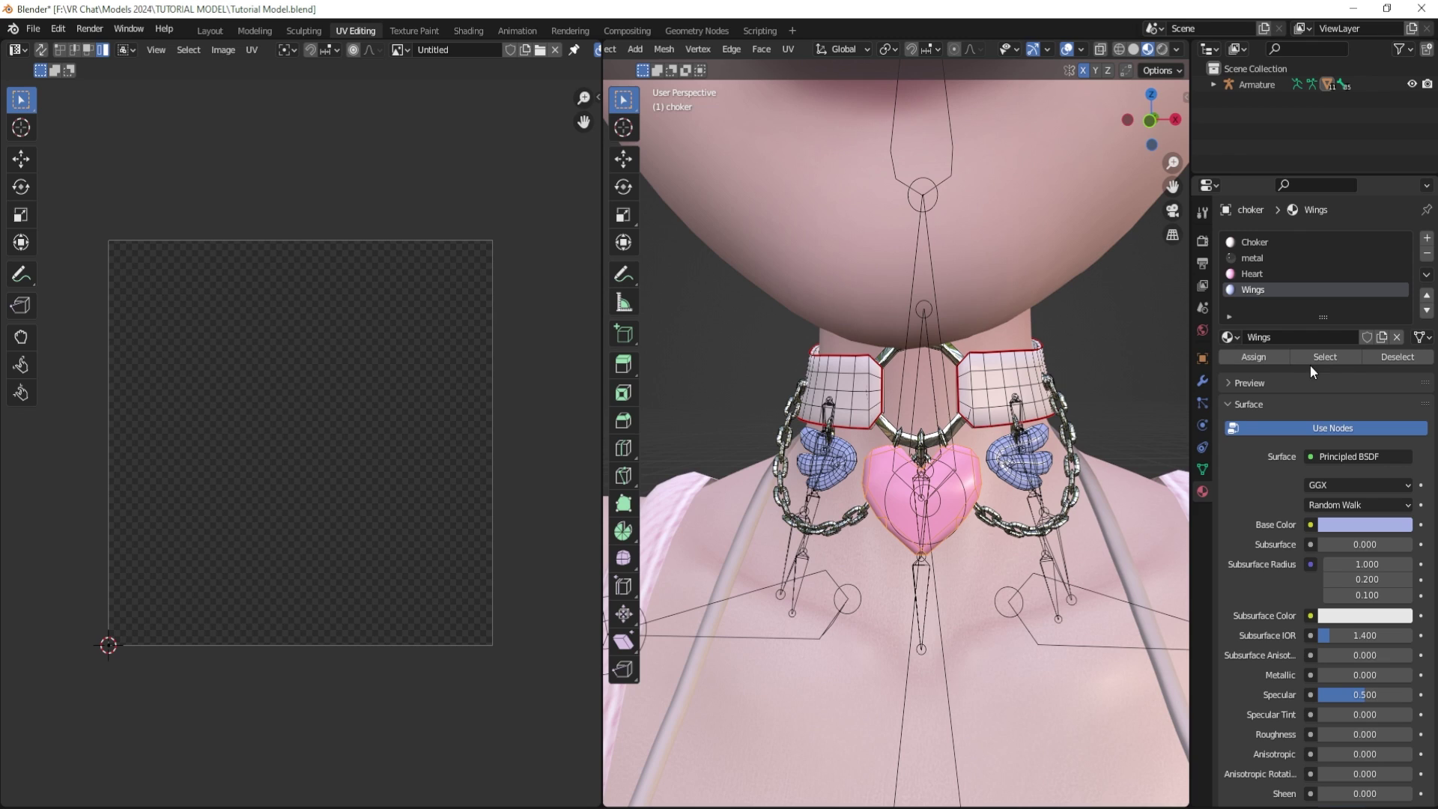
{"action": "left_click", "coordinate": [1323, 355]}
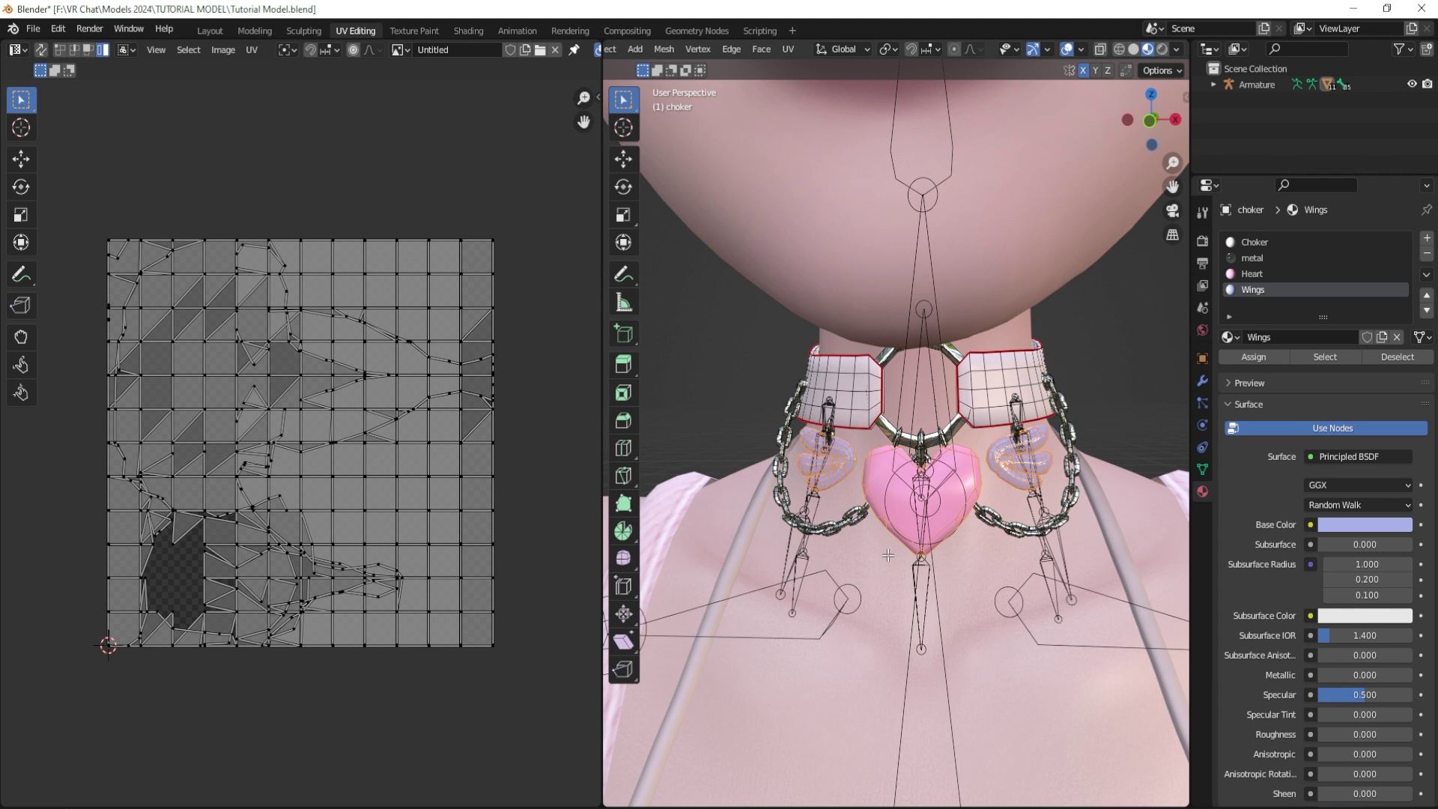
- Align the 3D view to Front Orthographic and unwrap the heart and wings with Project from View
{"action": "middle_click_drag", "start_coordinate": [888, 555], "coordinate": [912, 525]}
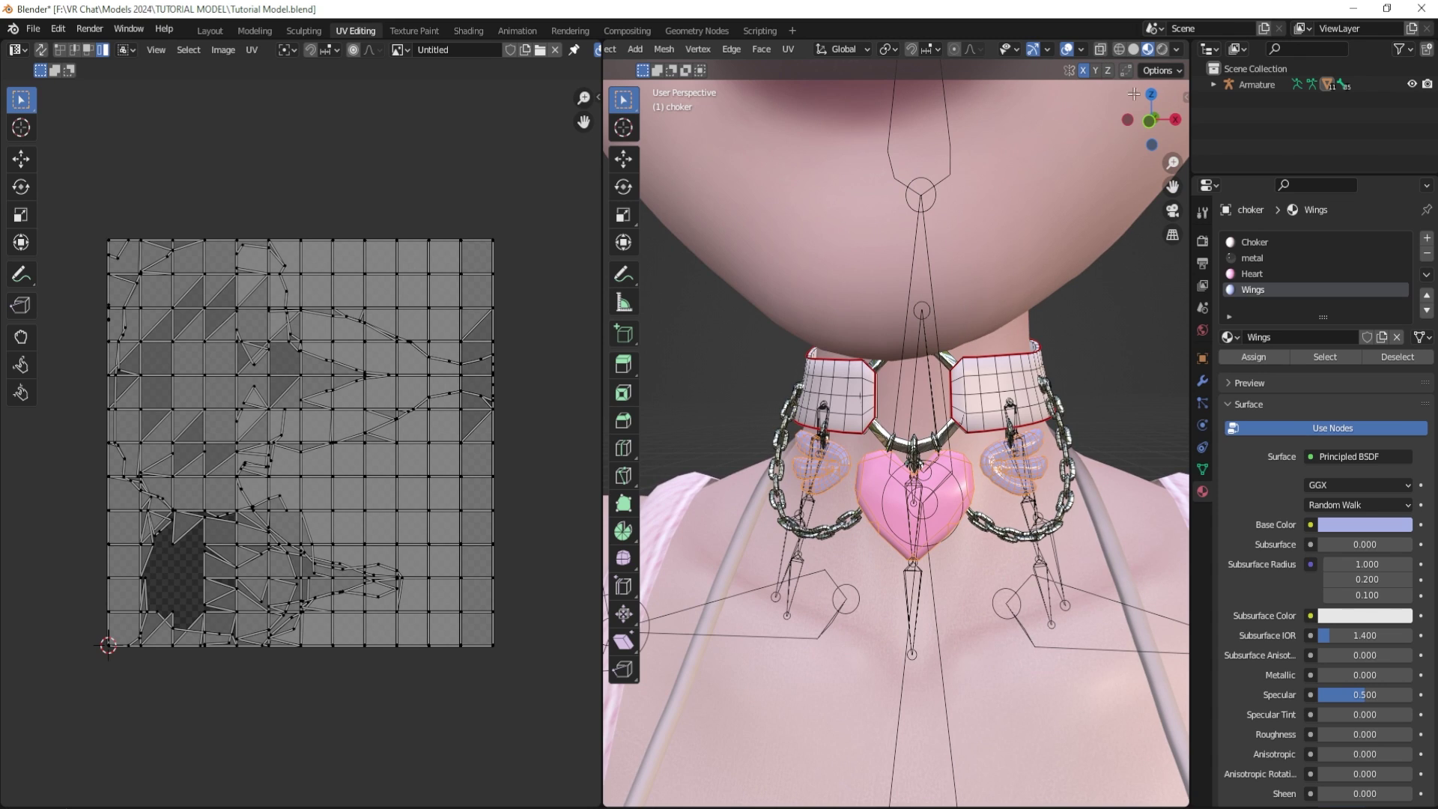
{"action": "left_click", "coordinate": [1149, 123]}
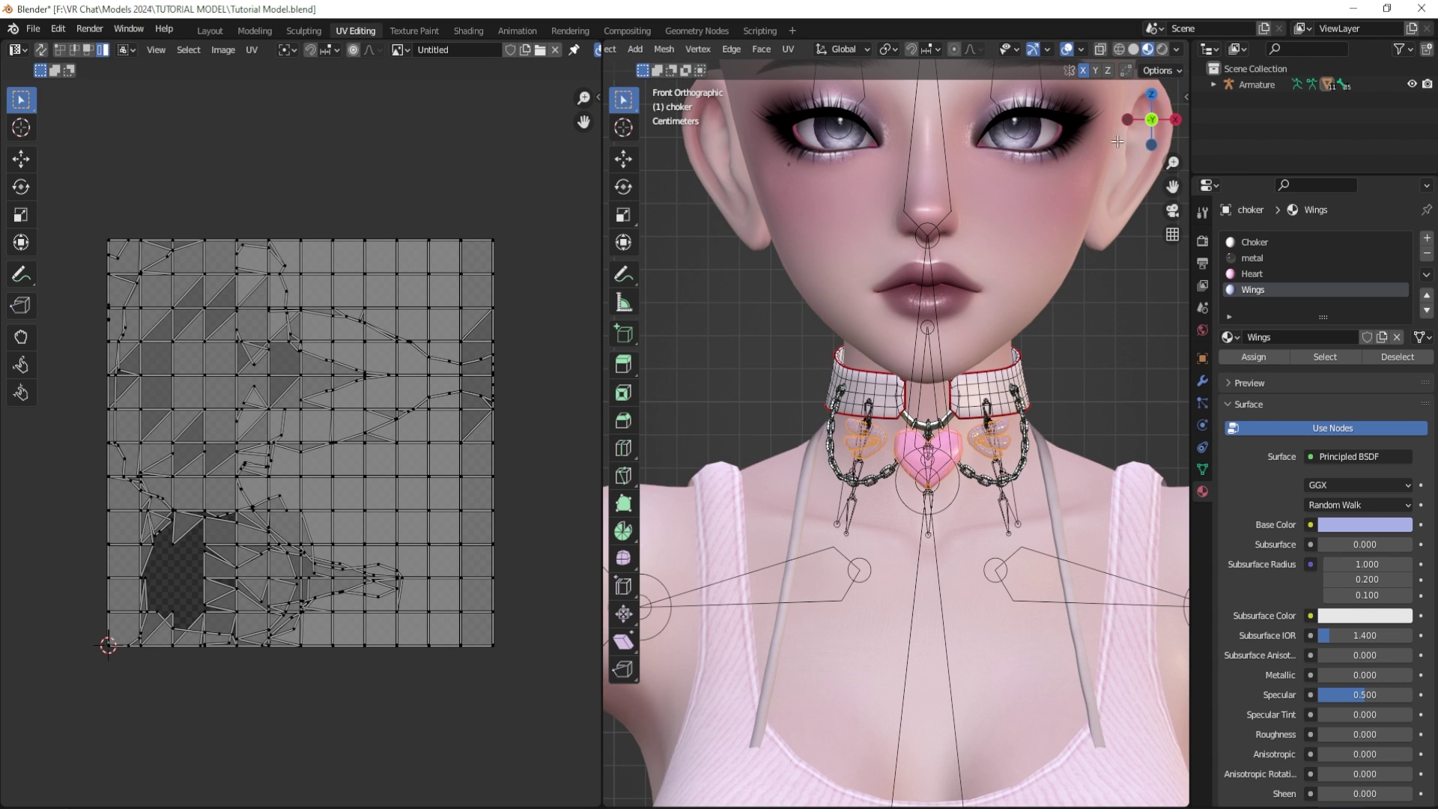
{"action": "scroll", "coordinate": [914, 503], "scroll_direction": "up", "scroll_amount": 2}
{"action": "scroll", "coordinate": [914, 503], "scroll_direction": "up", "scroll_amount": 2}
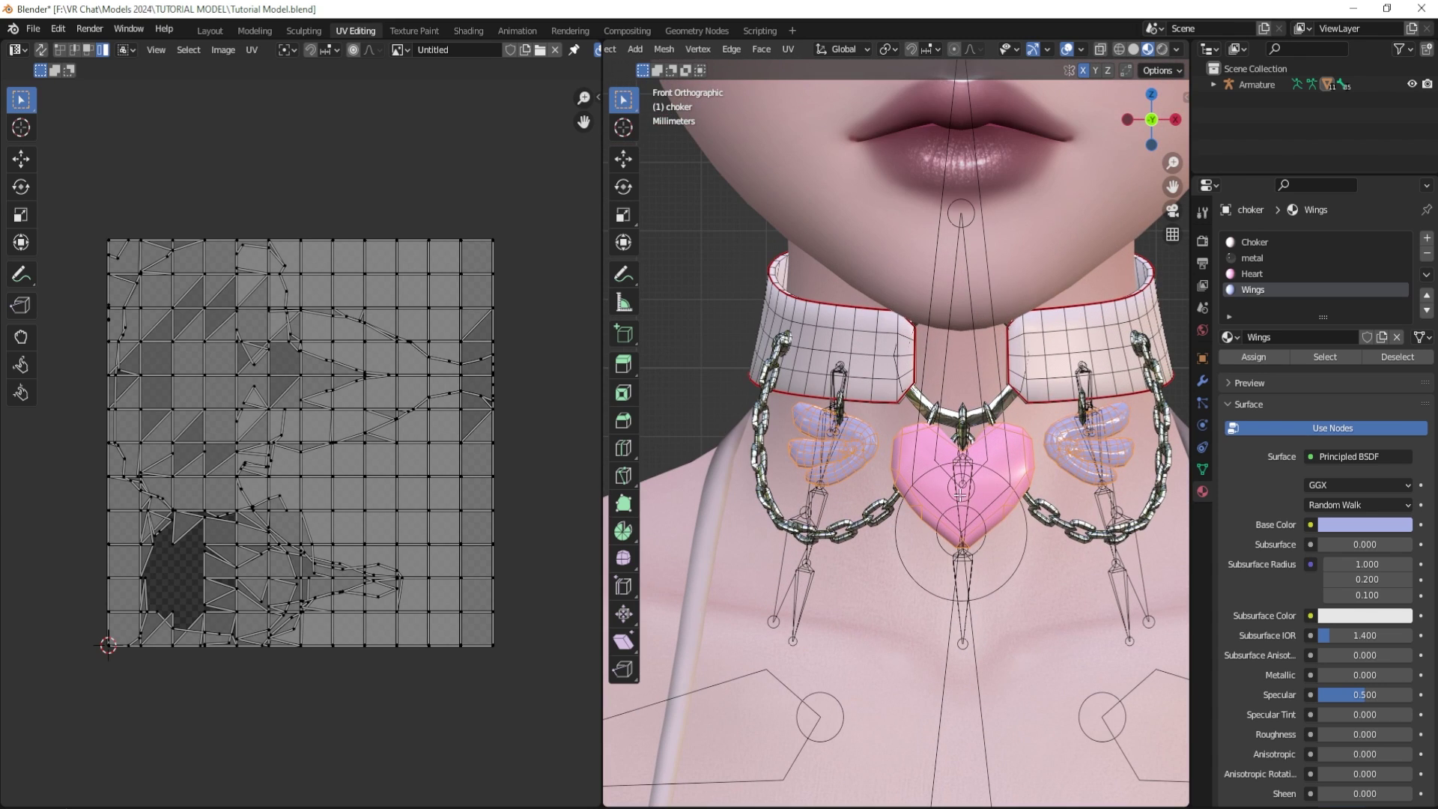
{"action": "scroll", "coordinate": [1036, 478], "scroll_direction": "up", "scroll_amount": 1}
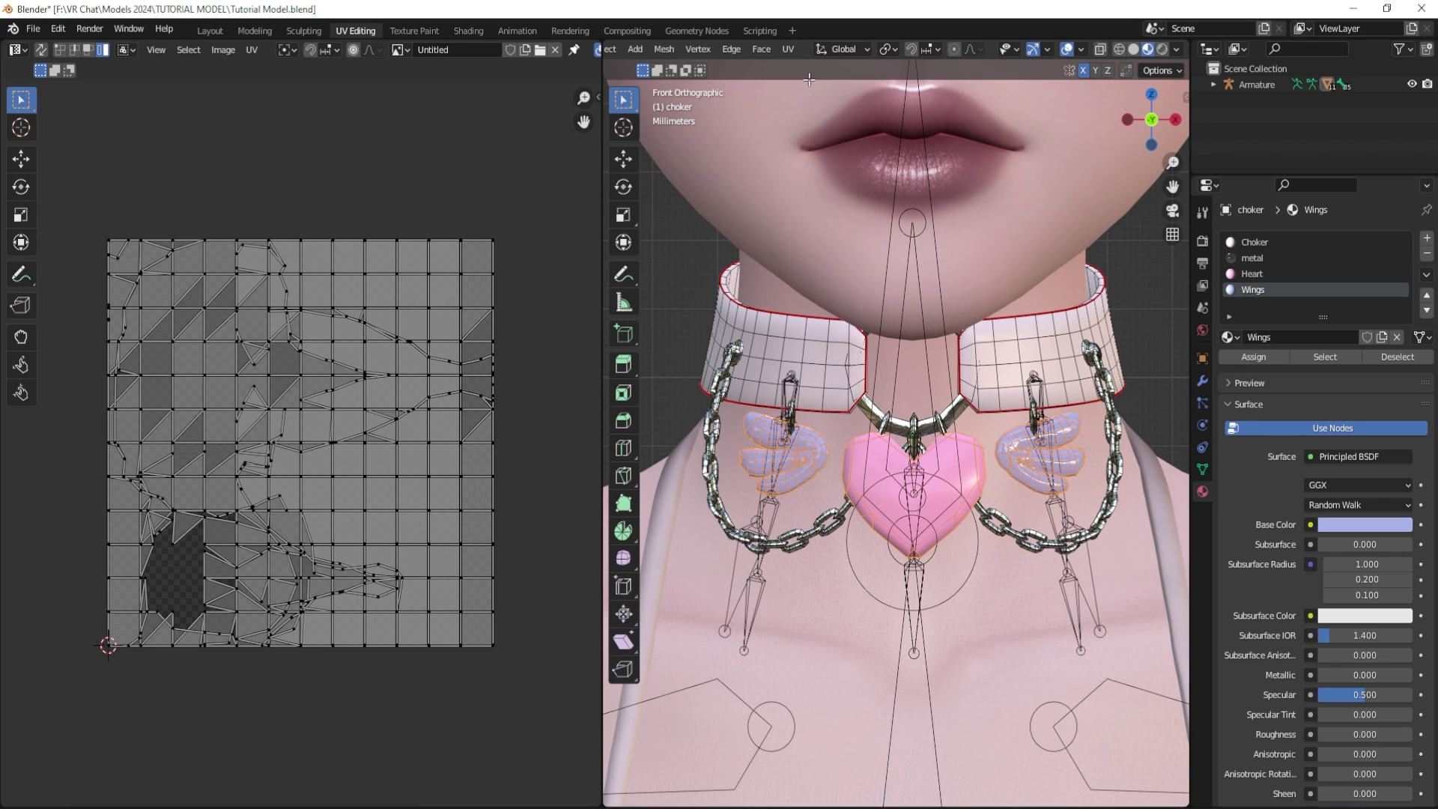
{"action": "left_click", "coordinate": [788, 50]}
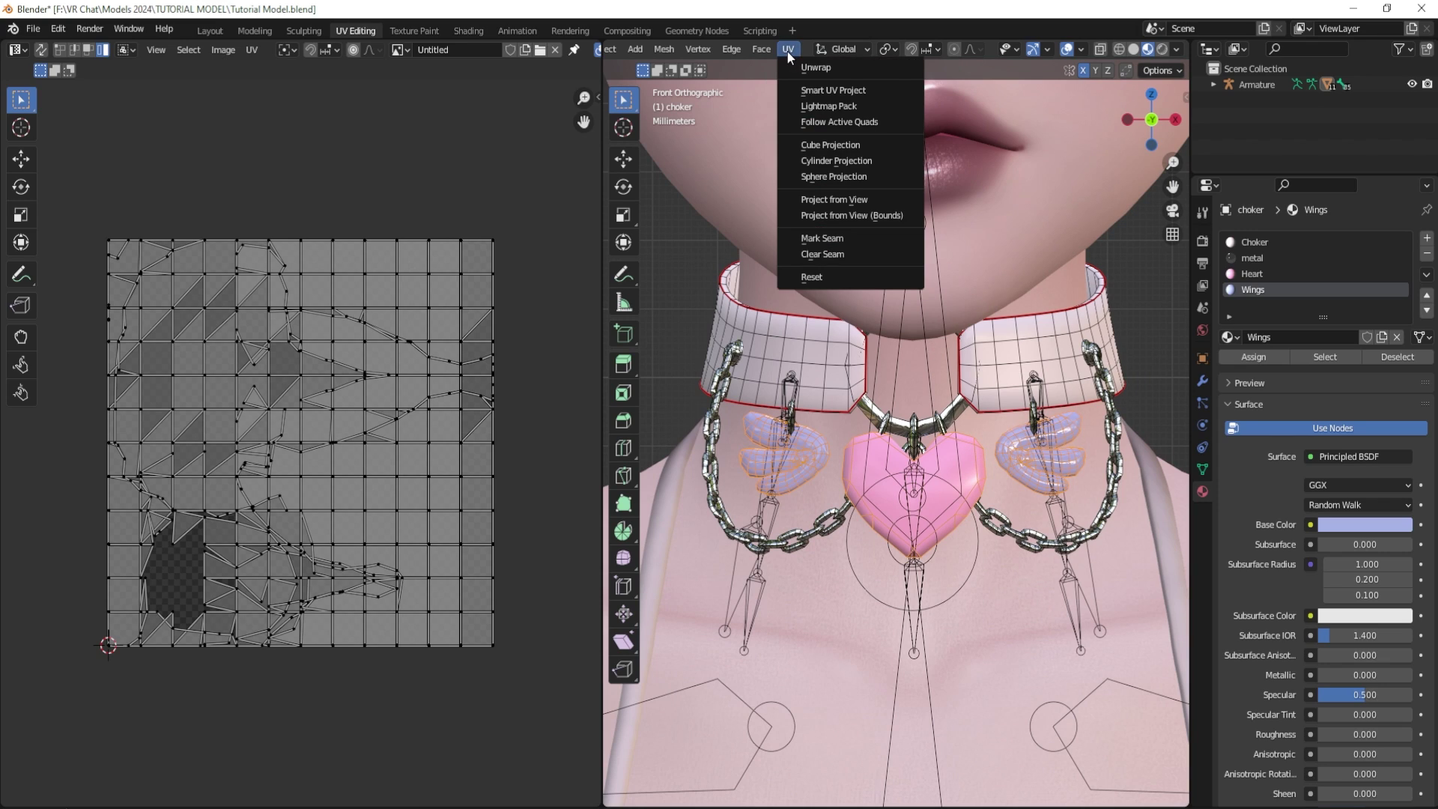
{"action": "left_click", "coordinate": [846, 200]}
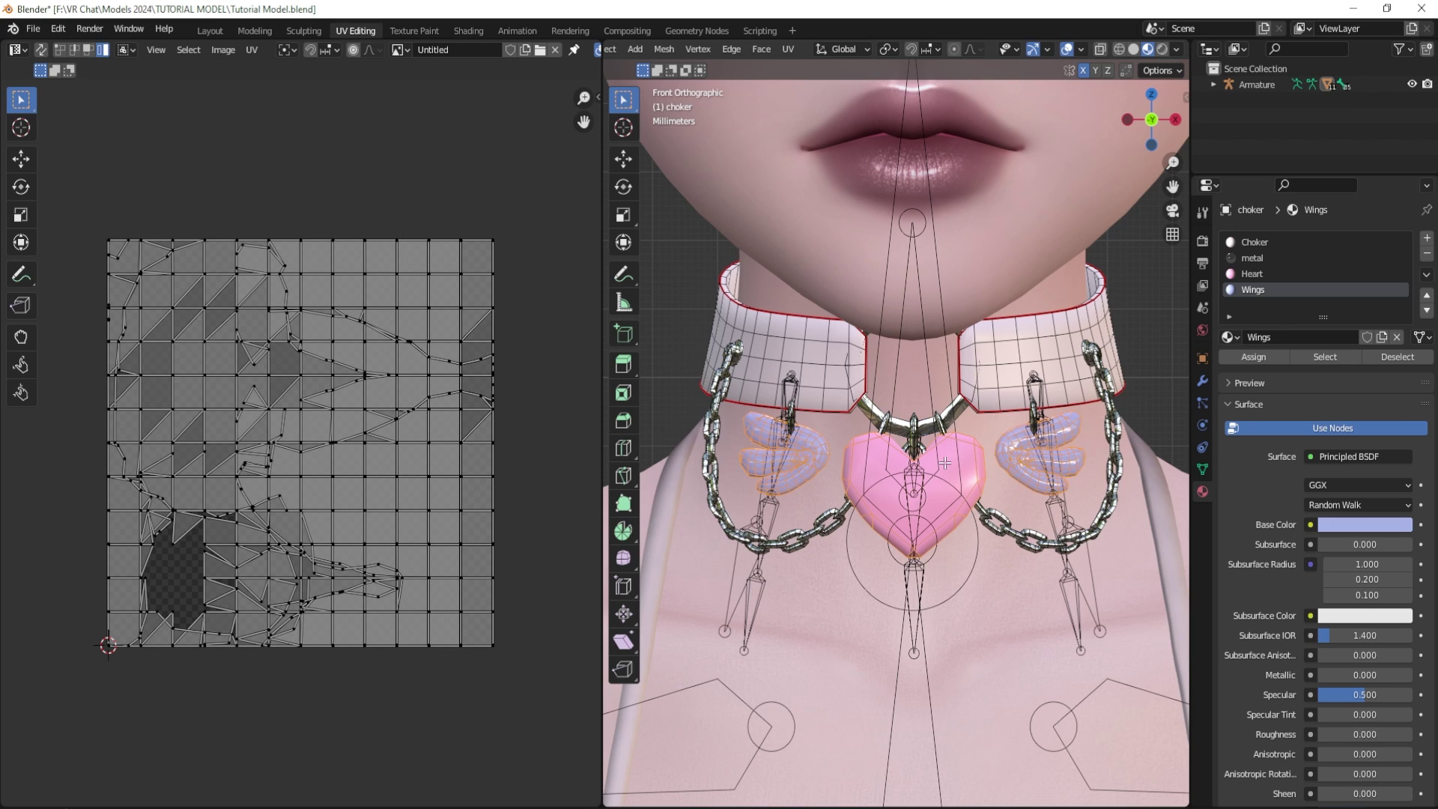
{"action": "left_click", "coordinate": [787, 51]}
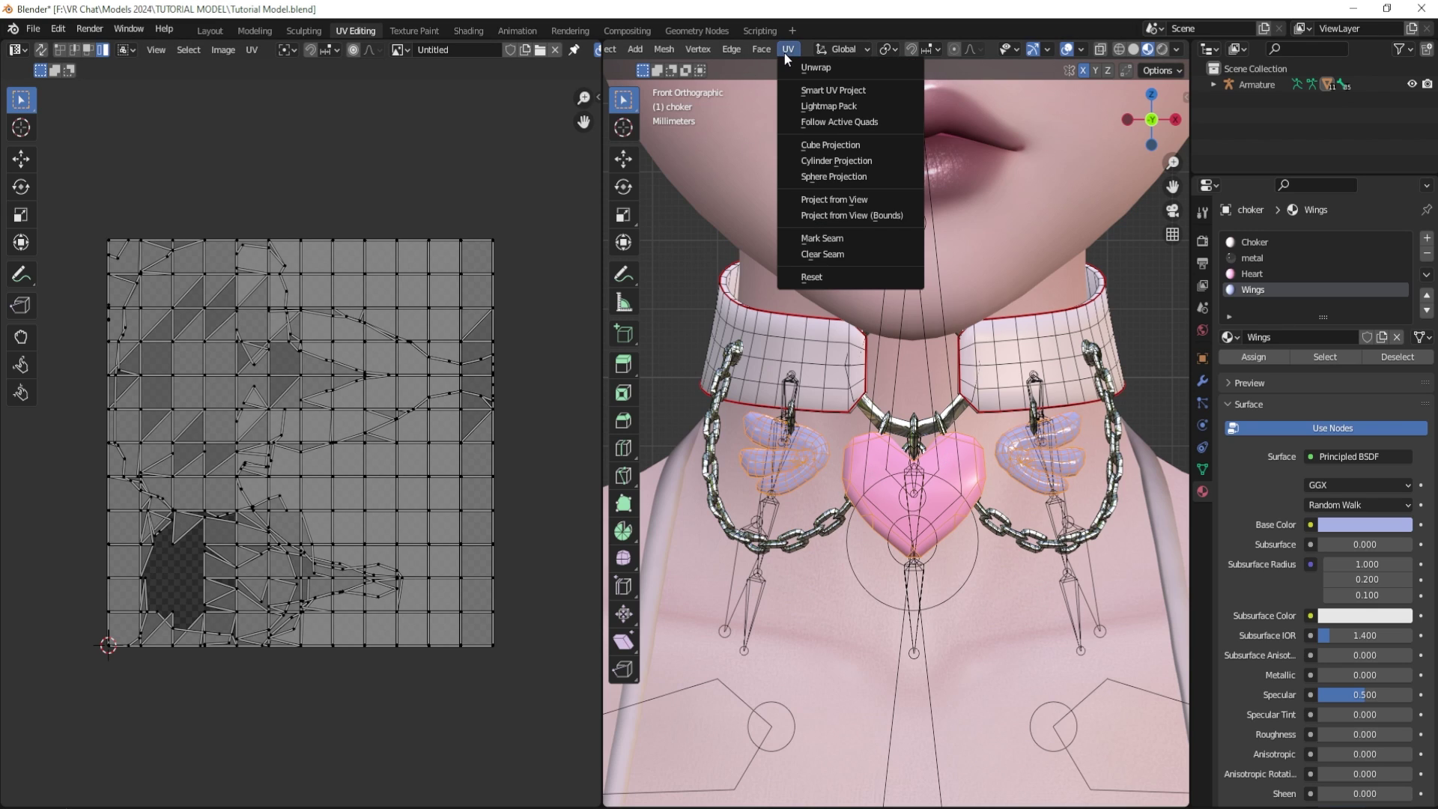
{"action": "left_click", "coordinate": [823, 201]}
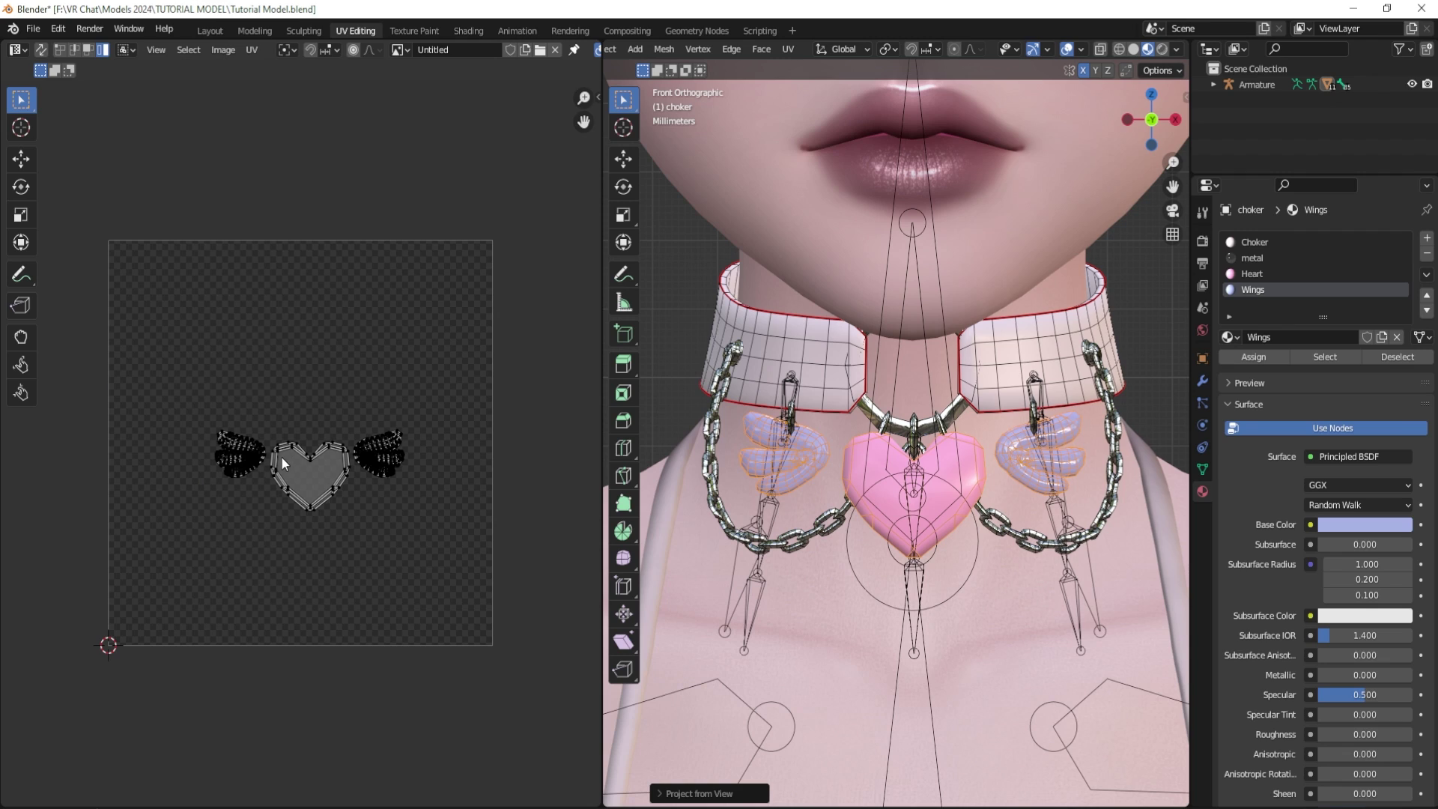
- Mirror the wing island beside the heart's right half along X and stack it over the opposite wing's island
{"action": "scroll", "coordinate": [283, 462], "scroll_direction": "up", "scroll_amount": 3}
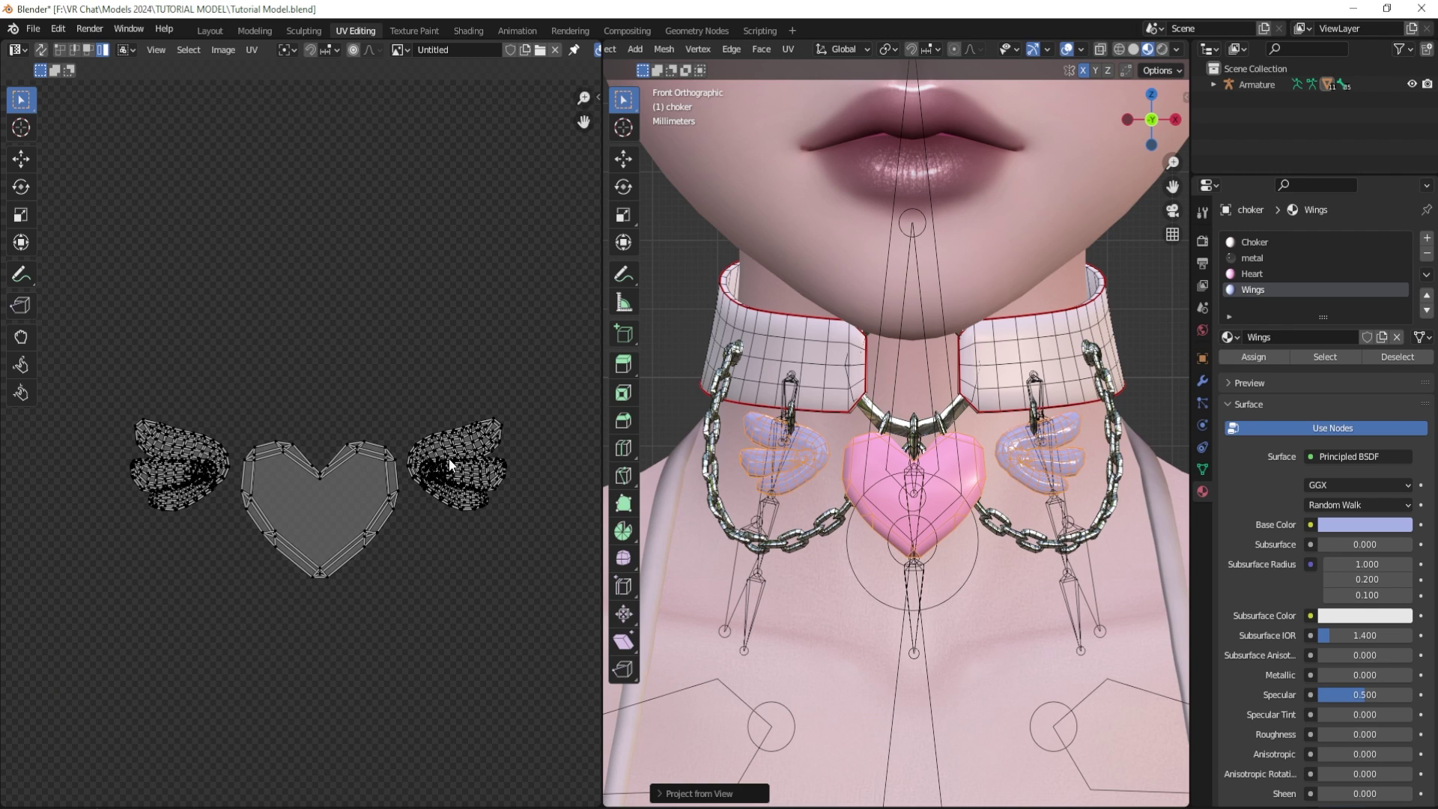
{"action": "key", "text": "l"}
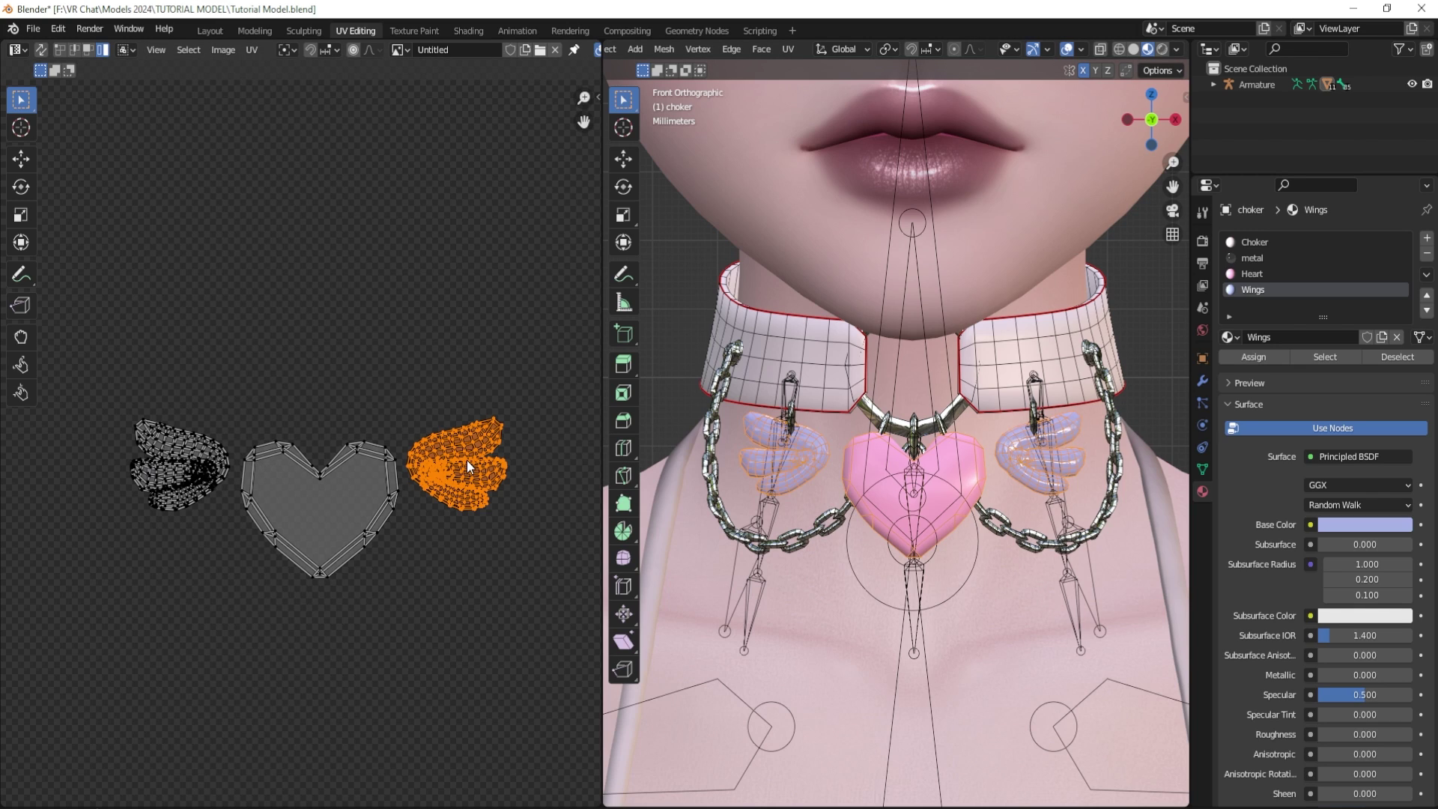
{"action": "right_click", "coordinate": [460, 470]}
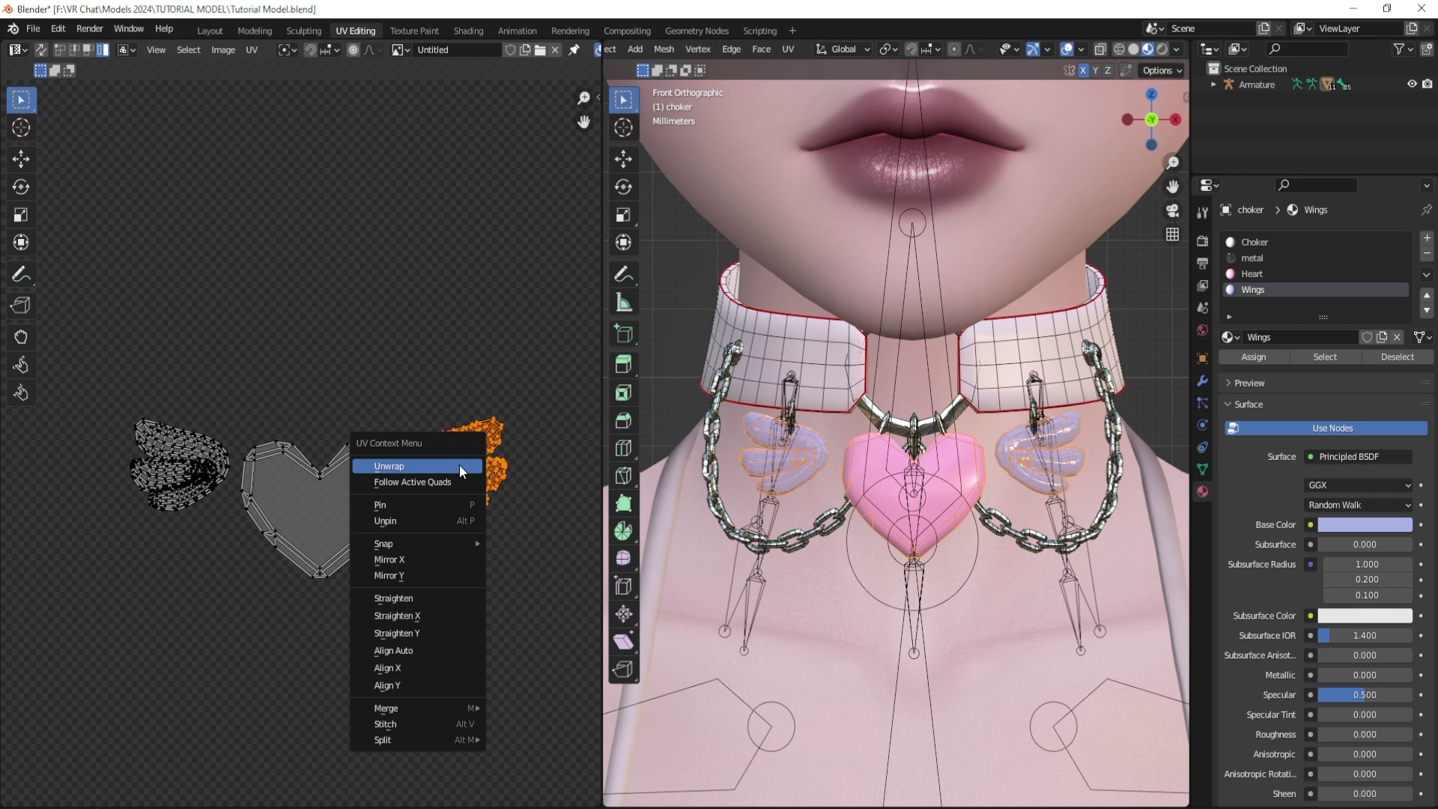
{"action": "left_click", "coordinate": [444, 560]}
{"action": "key", "text": "g"}
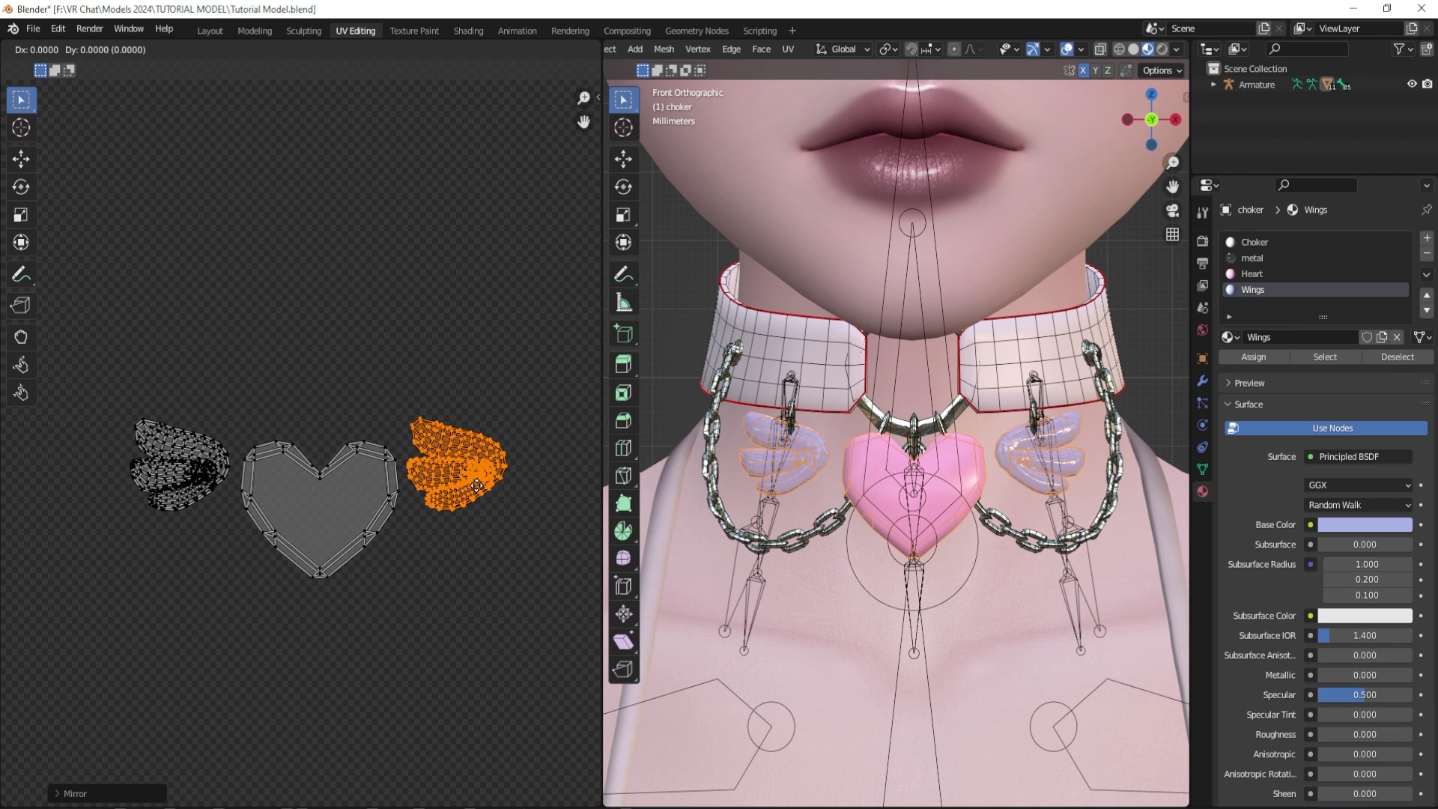
{"action": "left_click", "coordinate": [201, 487]}
- Enlarge the stacked wing islands and the heart island and place them side by side in the lower half of the UV square
{"action": "left_click_drag", "start_coordinate": [105, 393], "coordinate": [153, 469]}
{"action": "key", "text": "Home"}
{"action": "scroll", "coordinate": [198, 490], "scroll_direction": "down", "scroll_amount": 1}
{"action": "key", "text": "s"}
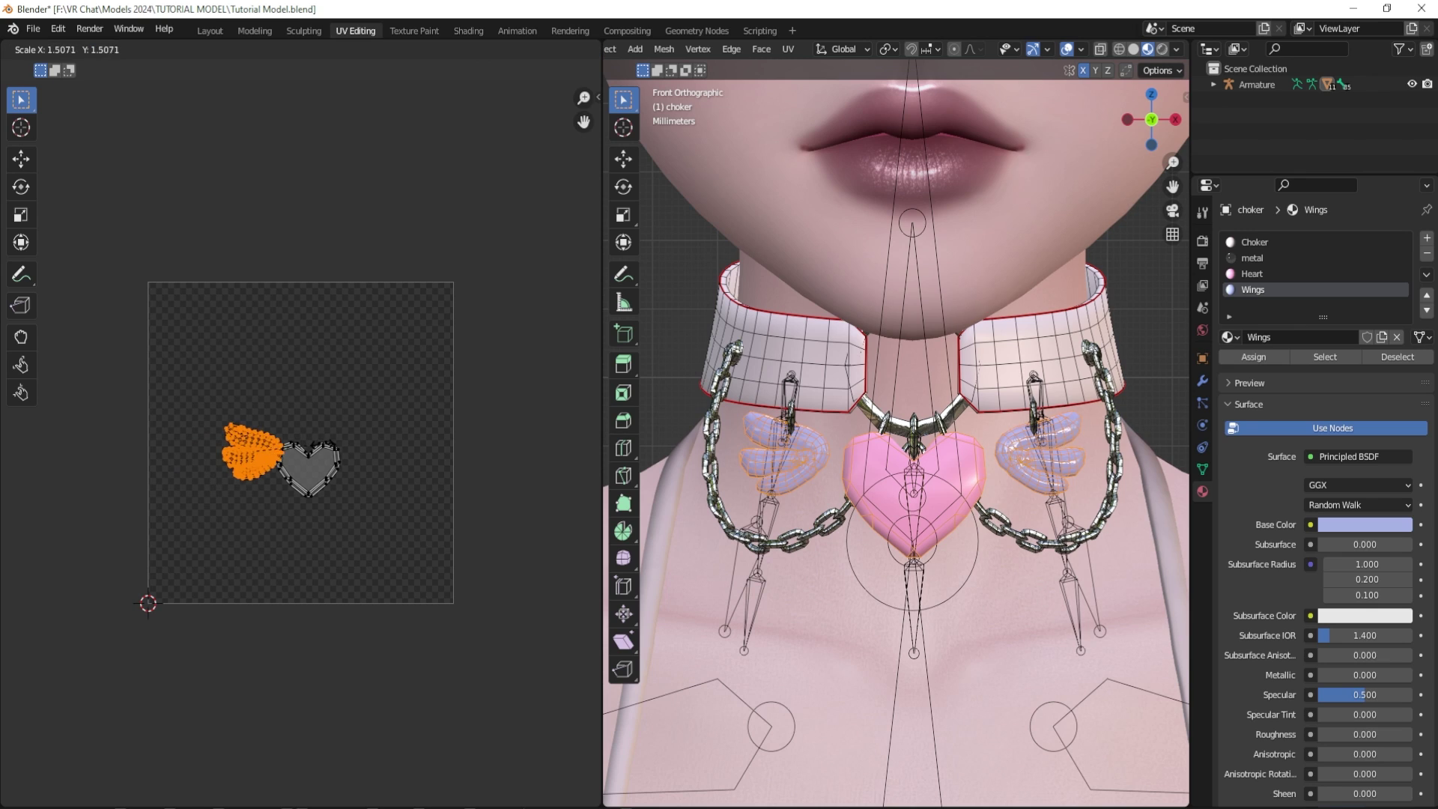
{"action": "left_click", "coordinate": [308, 448]}
{"action": "key", "text": "g"}
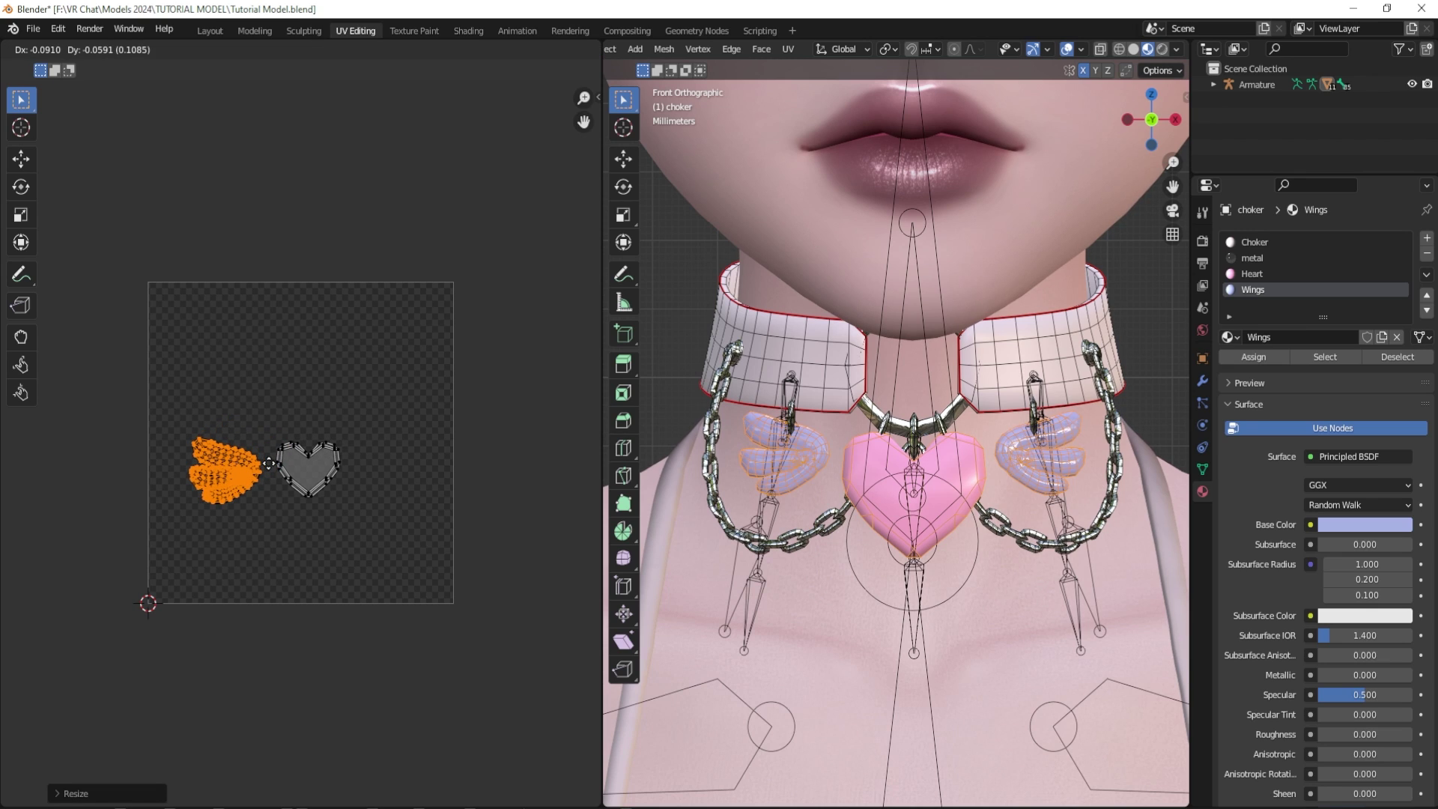
{"action": "left_click", "coordinate": [251, 466]}
{"action": "left_click_drag", "start_coordinate": [162, 420], "coordinate": [326, 495]}
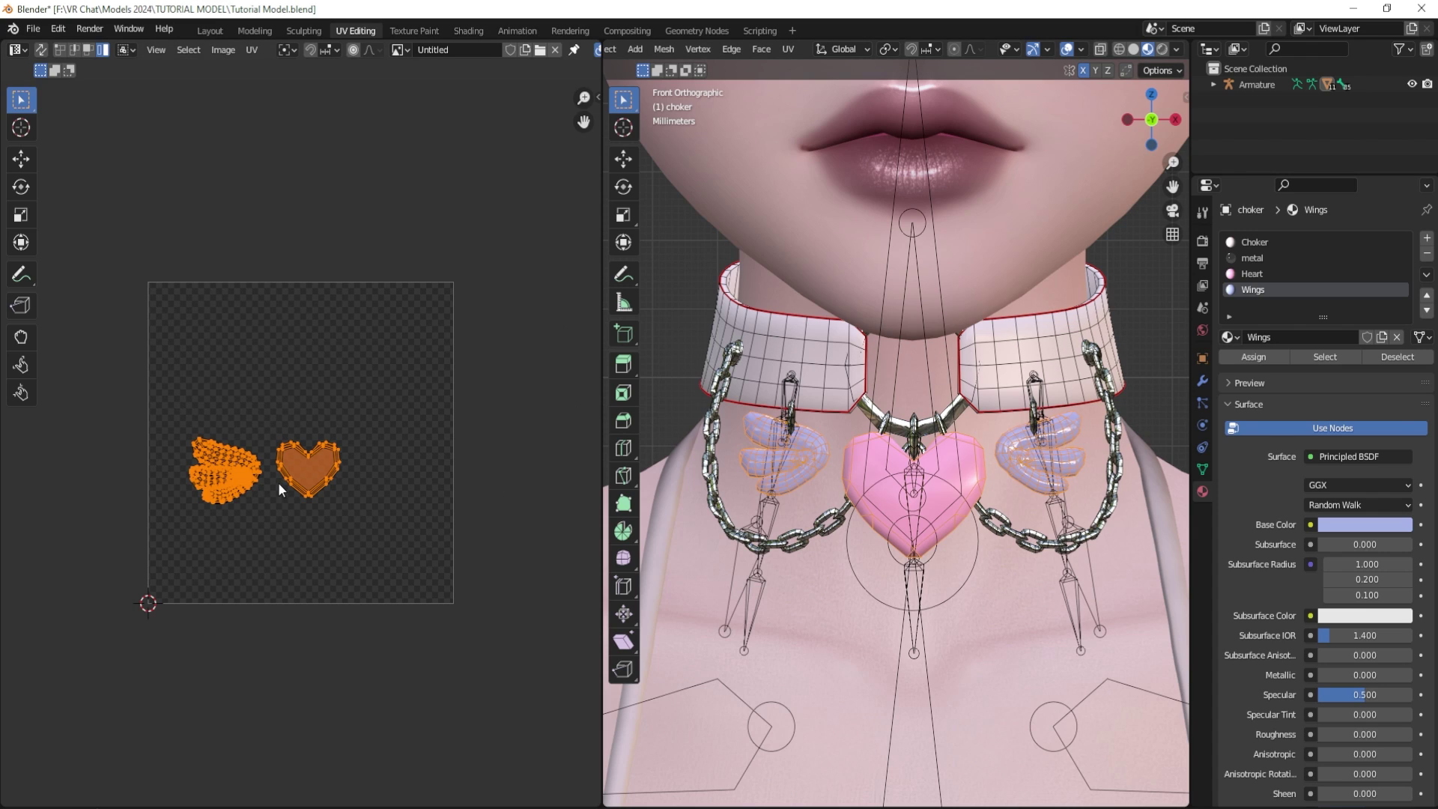
{"action": "key", "text": "ctrl+z"}
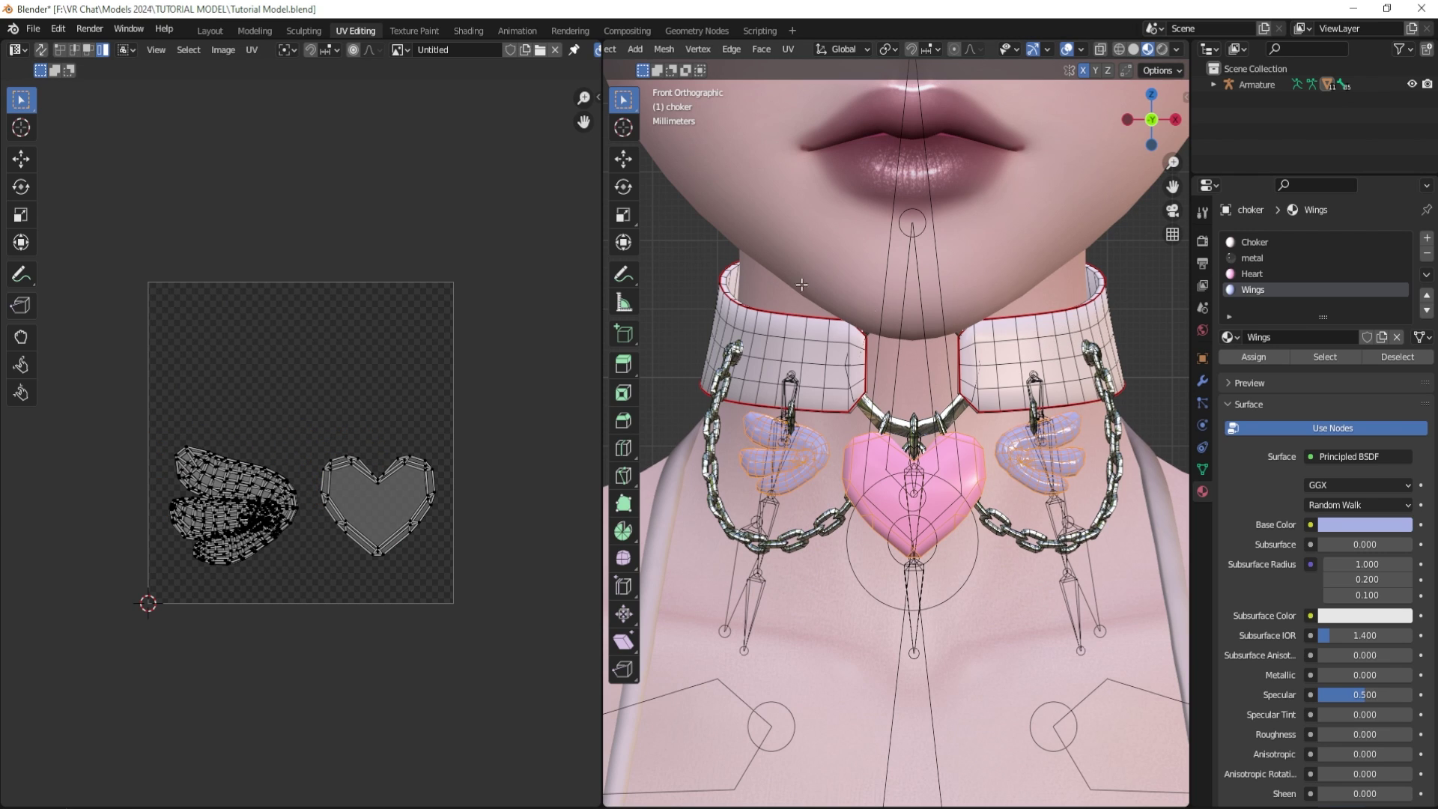
- Select the whole choker mesh and deselect the faces assigned to the metal material
{"action": "key", "text": "a"}
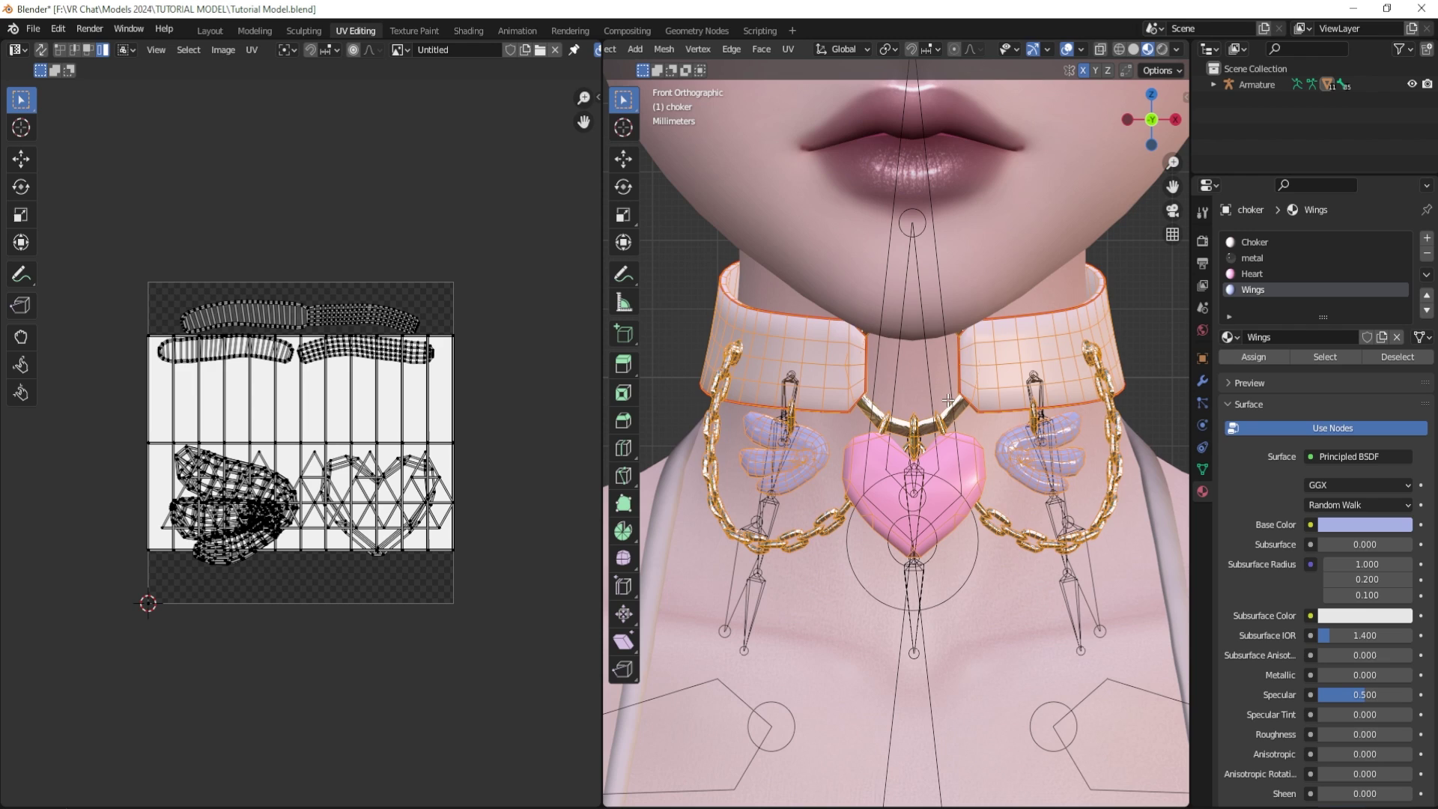
{"action": "left_click", "coordinate": [1262, 261]}
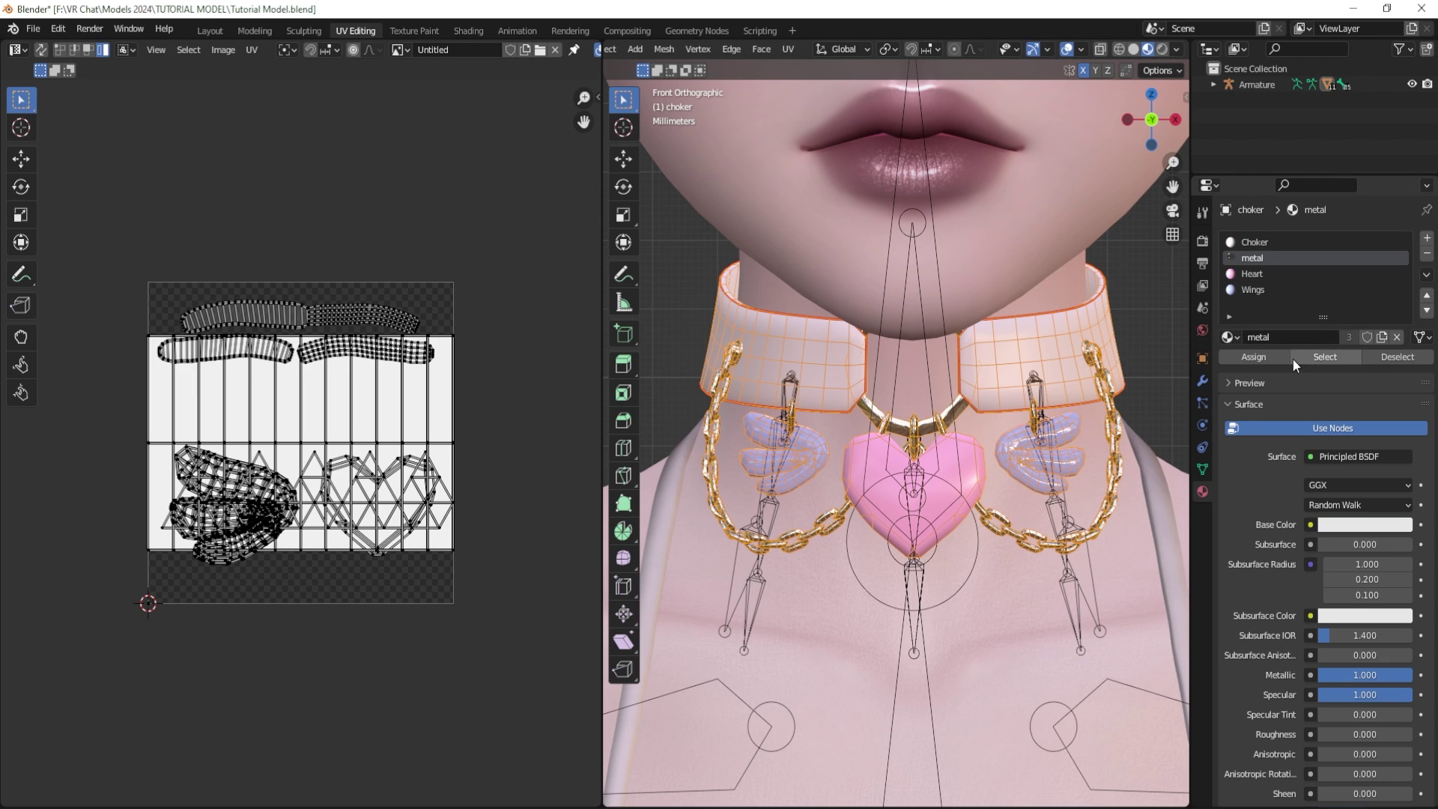
{"action": "left_click", "coordinate": [1397, 357]}
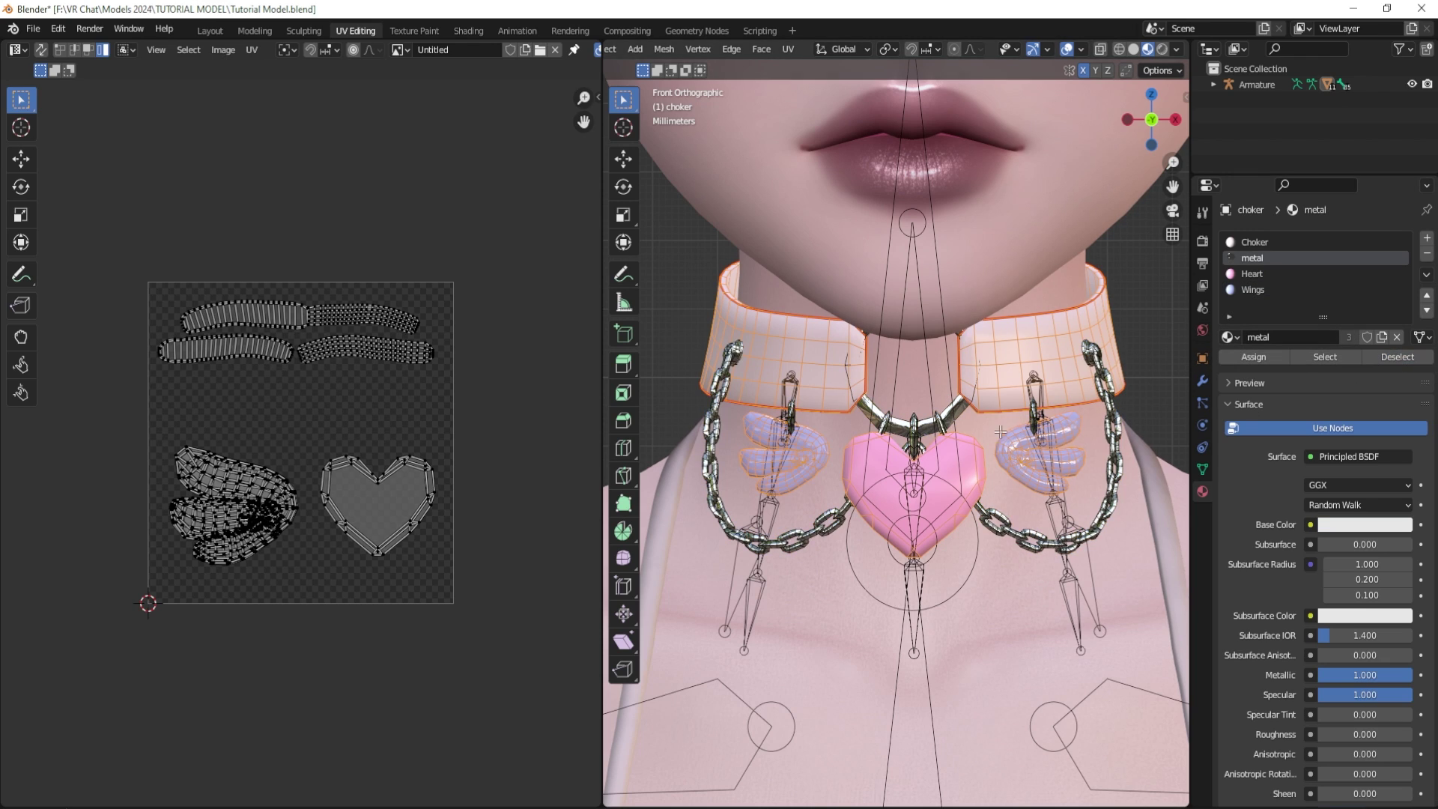
- Rearrange the choker band islands into three separate rows above the wing and heart islands
{"action": "left_click_drag", "start_coordinate": [135, 282], "coordinate": [454, 365]}
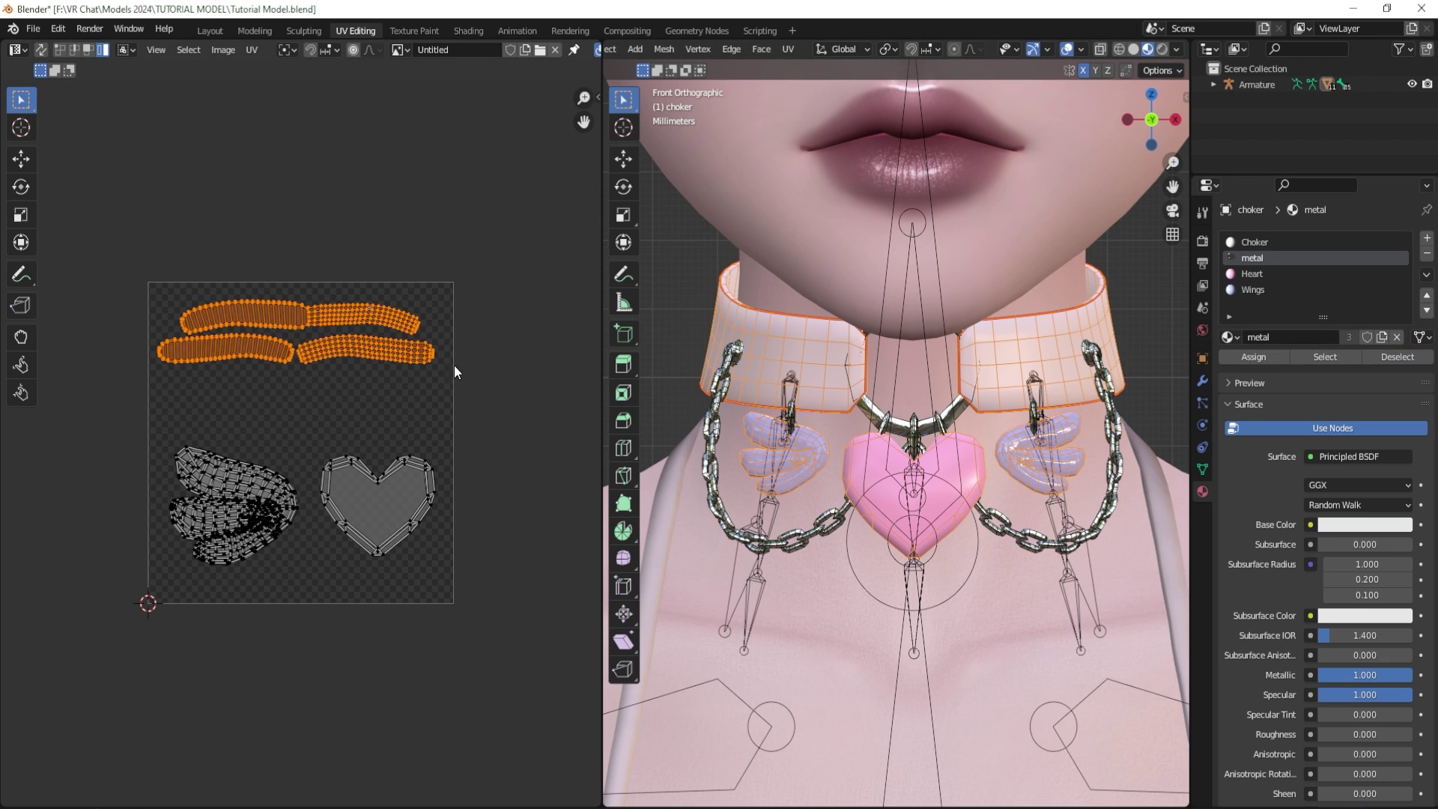
{"action": "left_click", "coordinate": [411, 361]}
{"action": "key", "text": "g"}
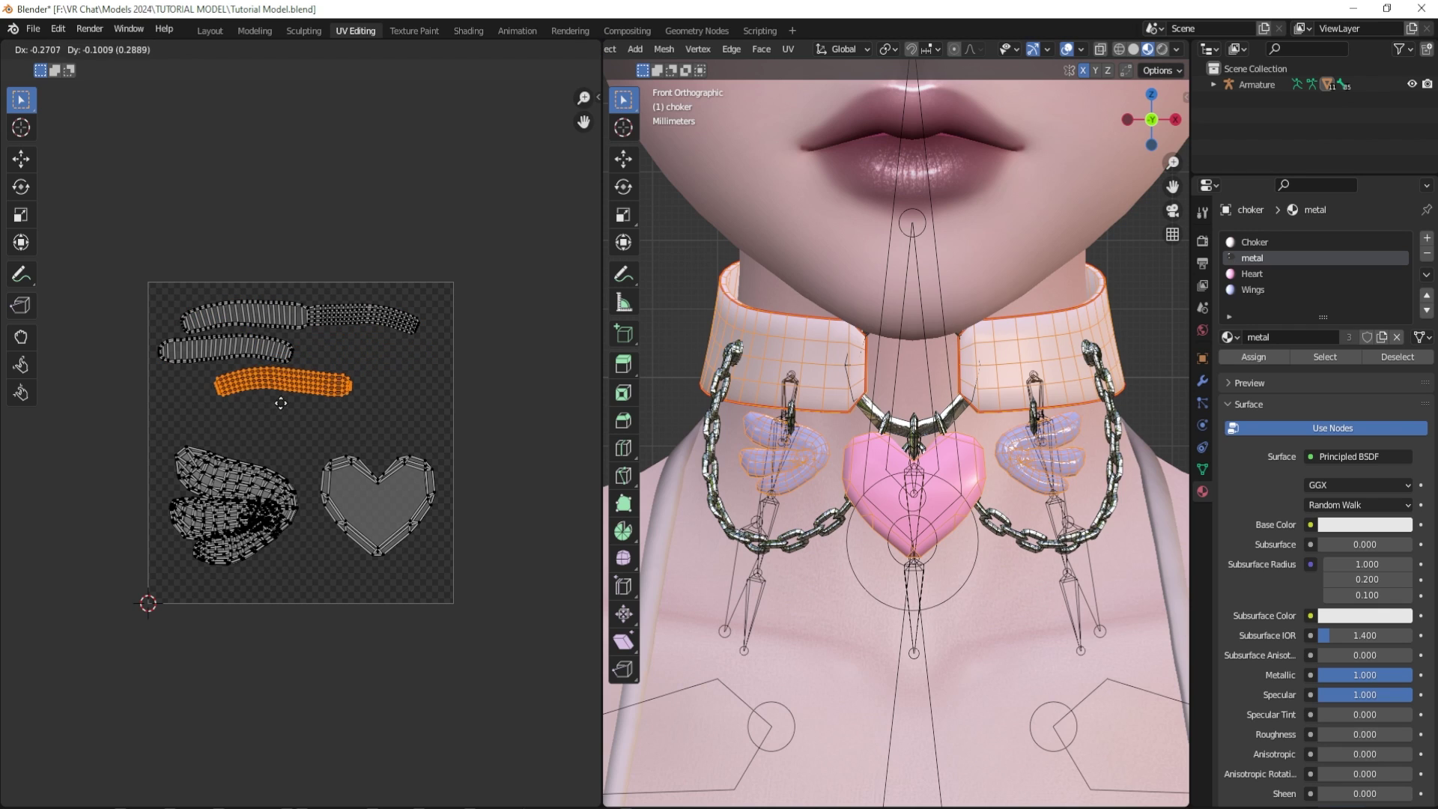
{"action": "left_click", "coordinate": [390, 390]}
{"action": "left_click_drag", "start_coordinate": [433, 385], "coordinate": [277, 202]}
{"action": "key", "text": "g"}
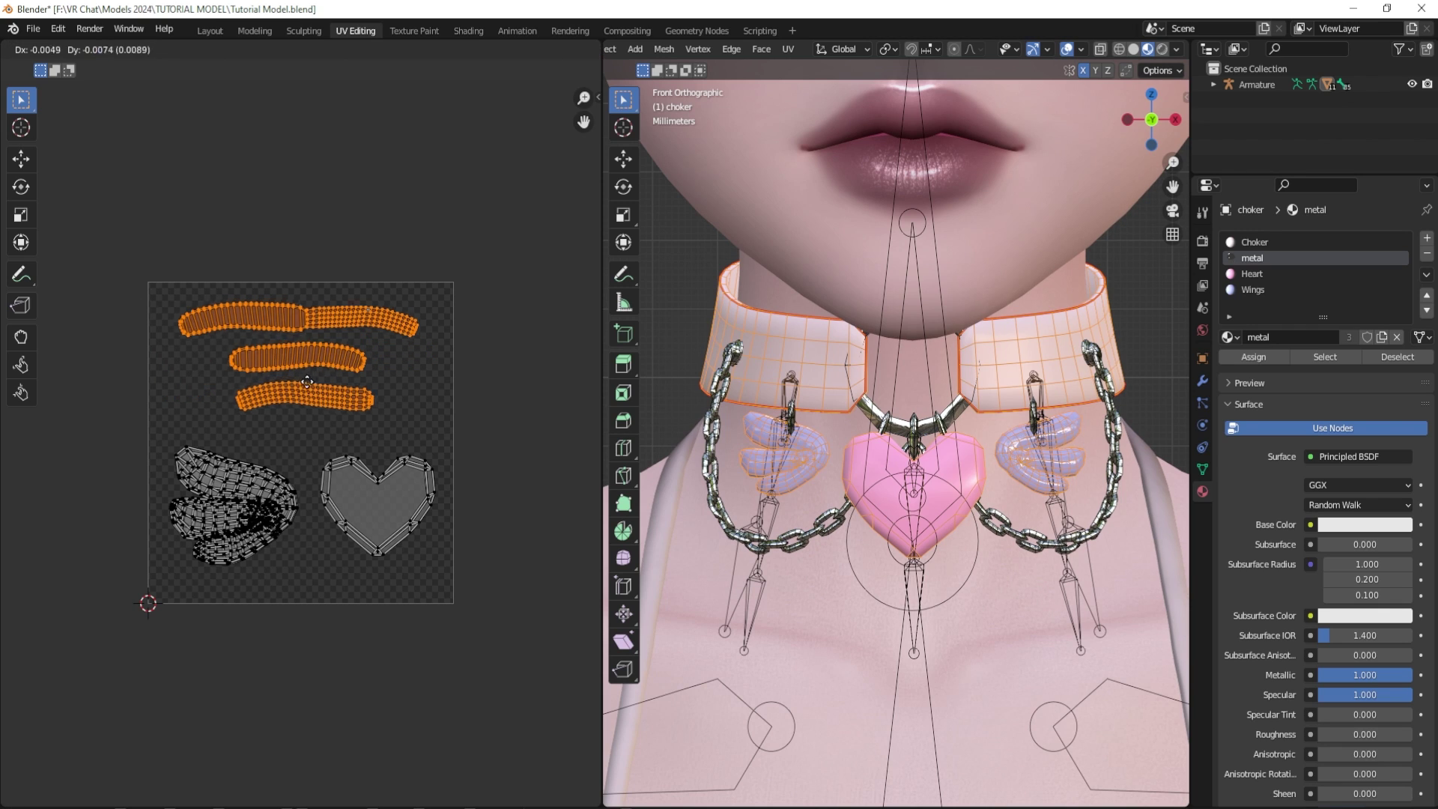
{"action": "left_click", "coordinate": [307, 398]}
{"action": "left_click", "coordinate": [344, 344]}
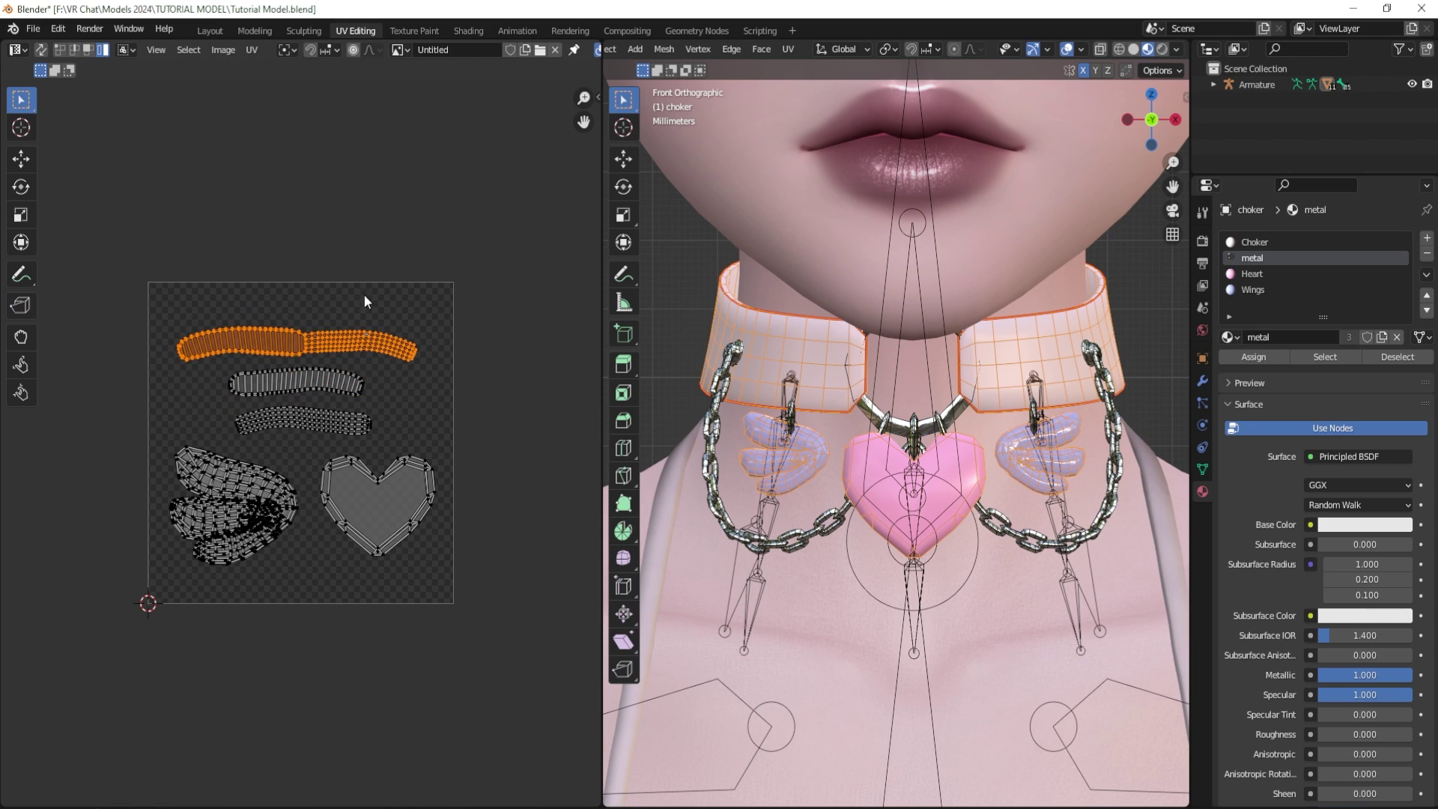
{"action": "left_click", "coordinate": [501, 281]}
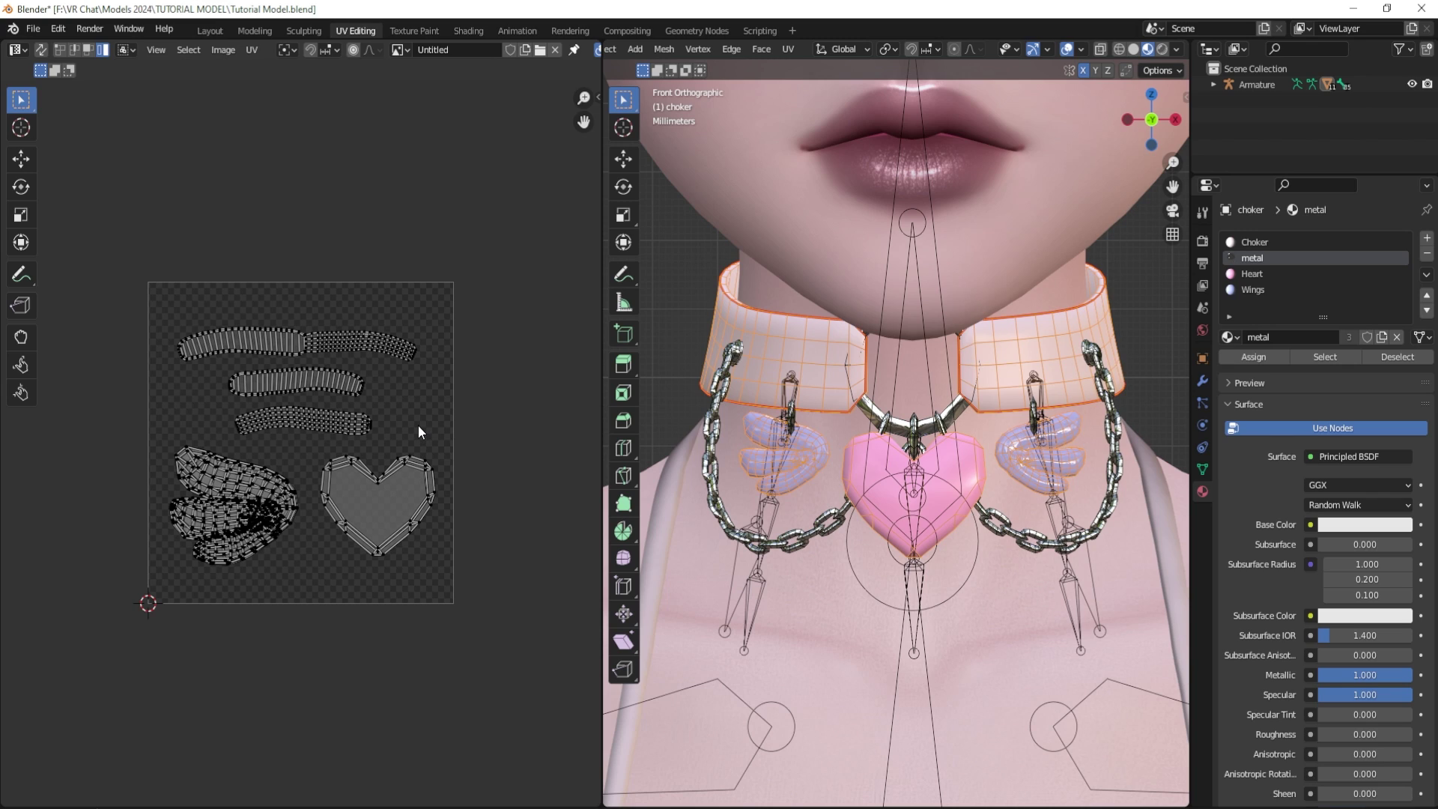
- Export the UV layout of all visible islands as the 2048 x 2048 image choker.png into the Textures folder
{"action": "key", "text": "a"}
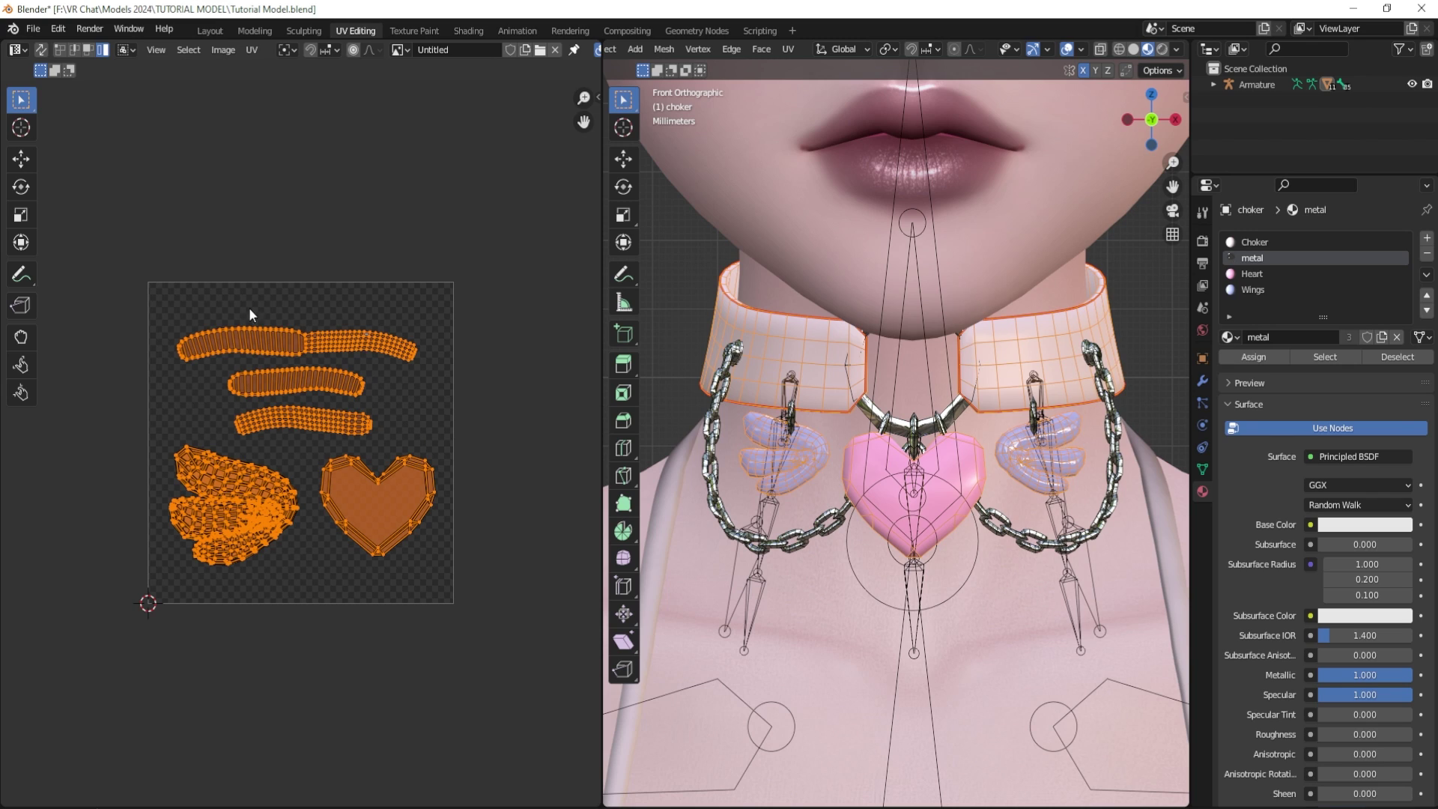
{"action": "left_click", "coordinate": [251, 49]}
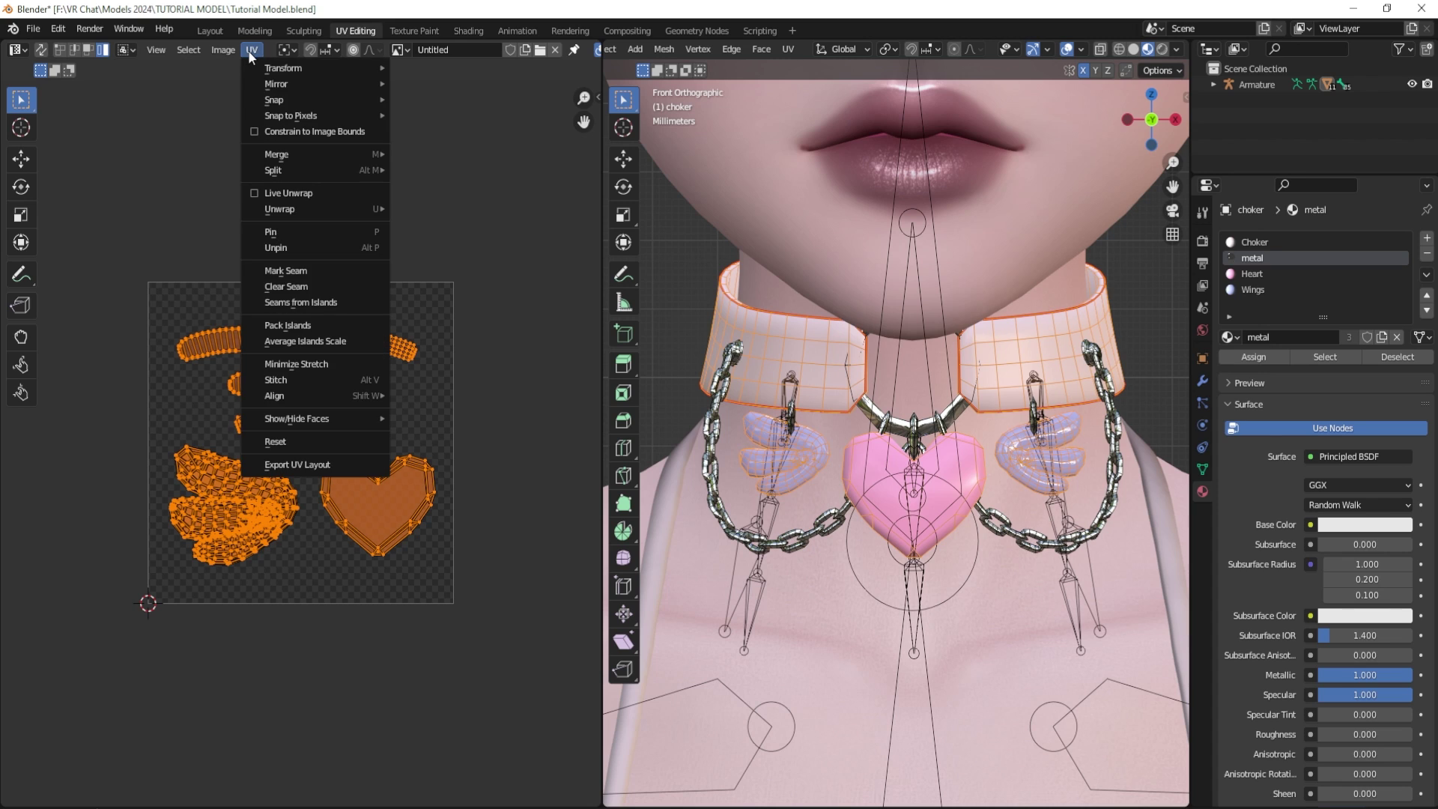
{"action": "left_click", "coordinate": [298, 465]}
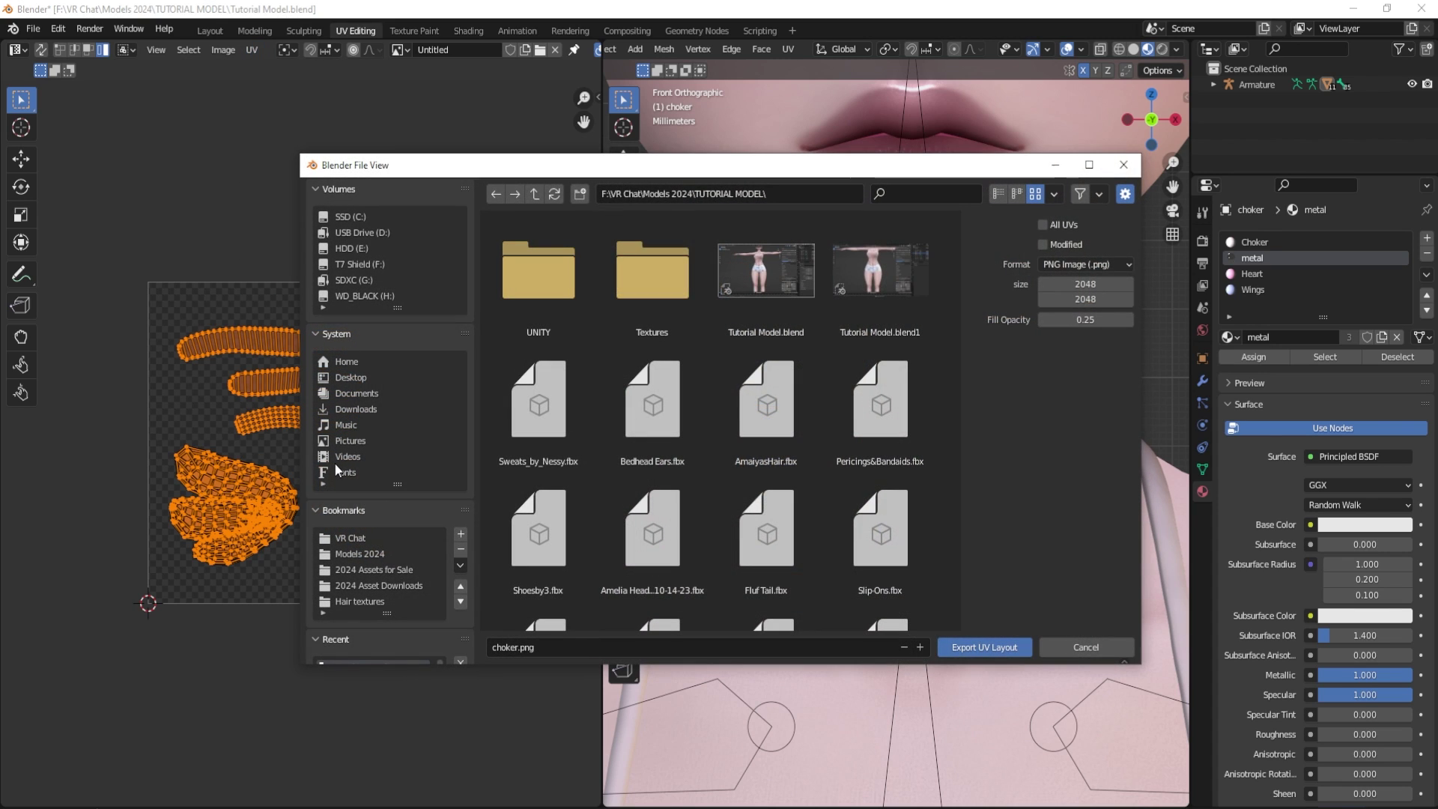
{"action": "double_click", "coordinate": [653, 277]}
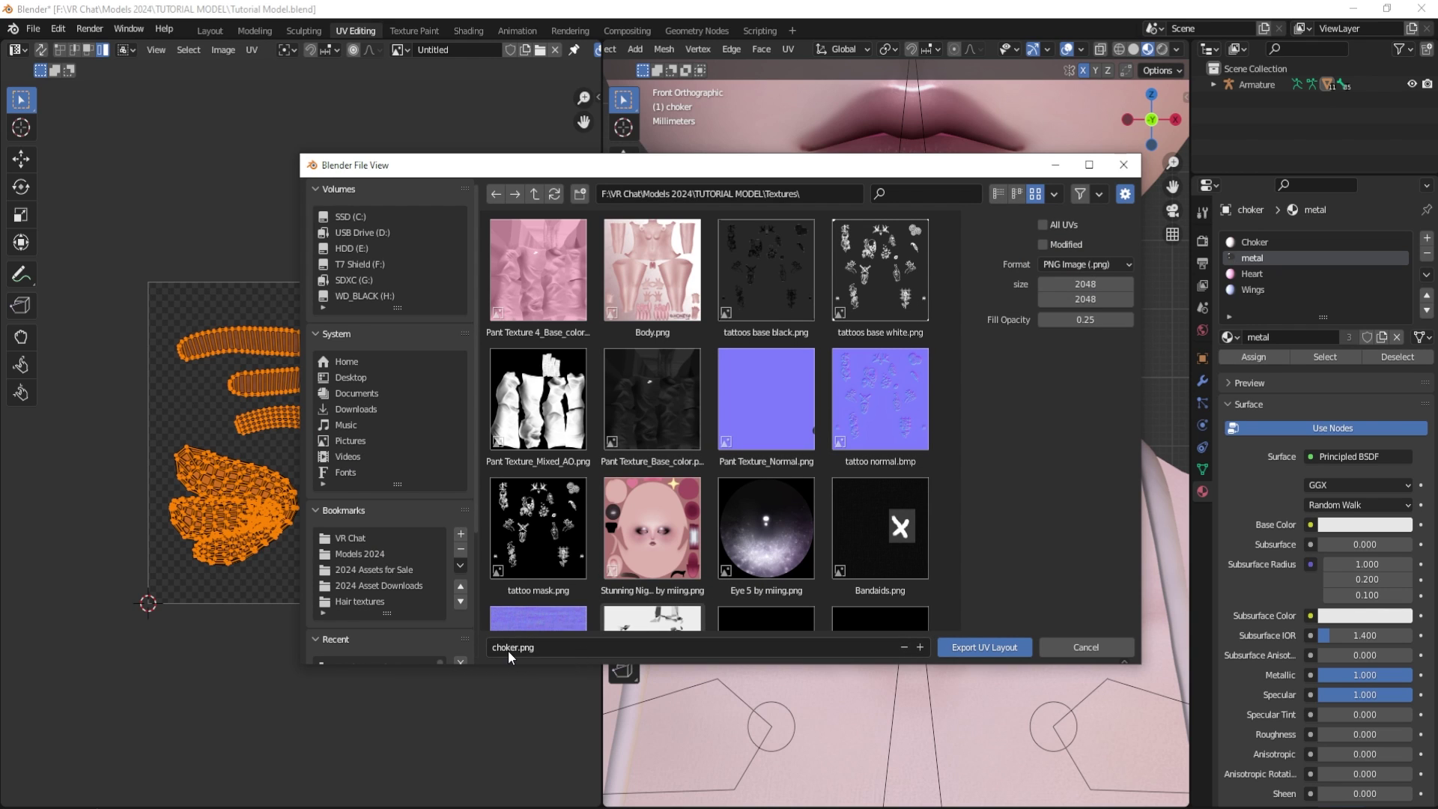
{"action": "left_click", "coordinate": [985, 648]}
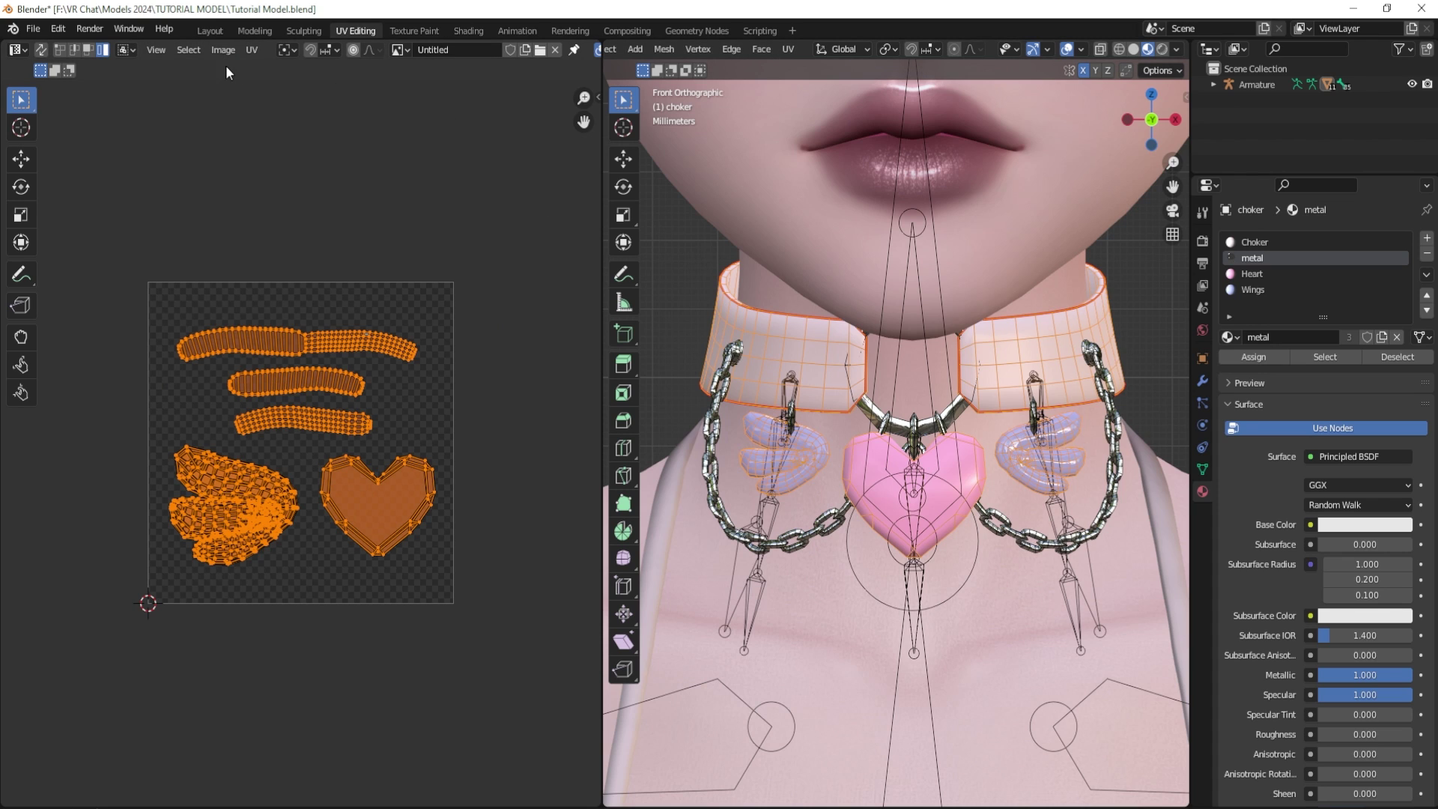
- Switch to the Layout workspace and move the choker's metal material to the end of its material slots
{"action": "left_click", "coordinate": [210, 32]}
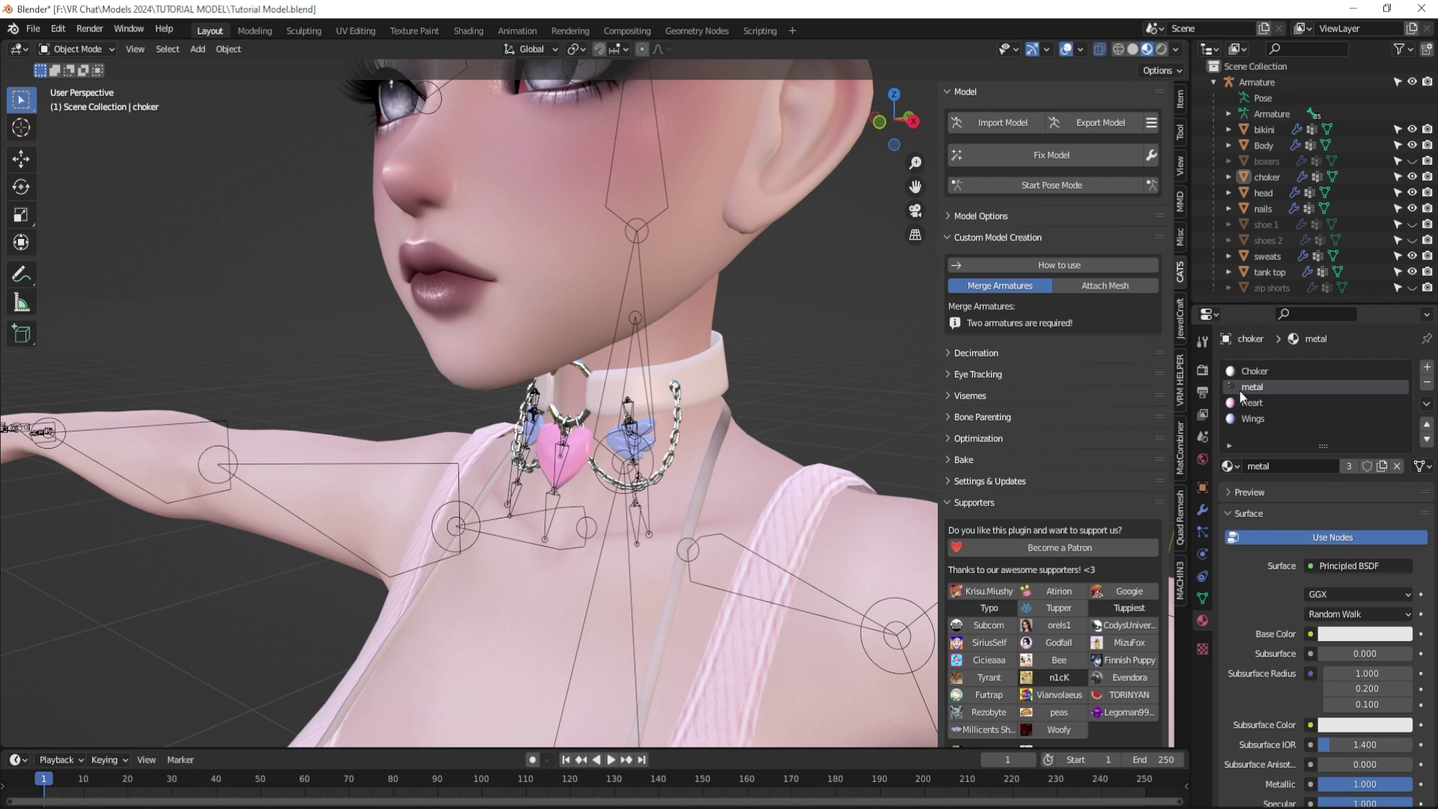
{"action": "left_click", "coordinate": [1426, 440]}
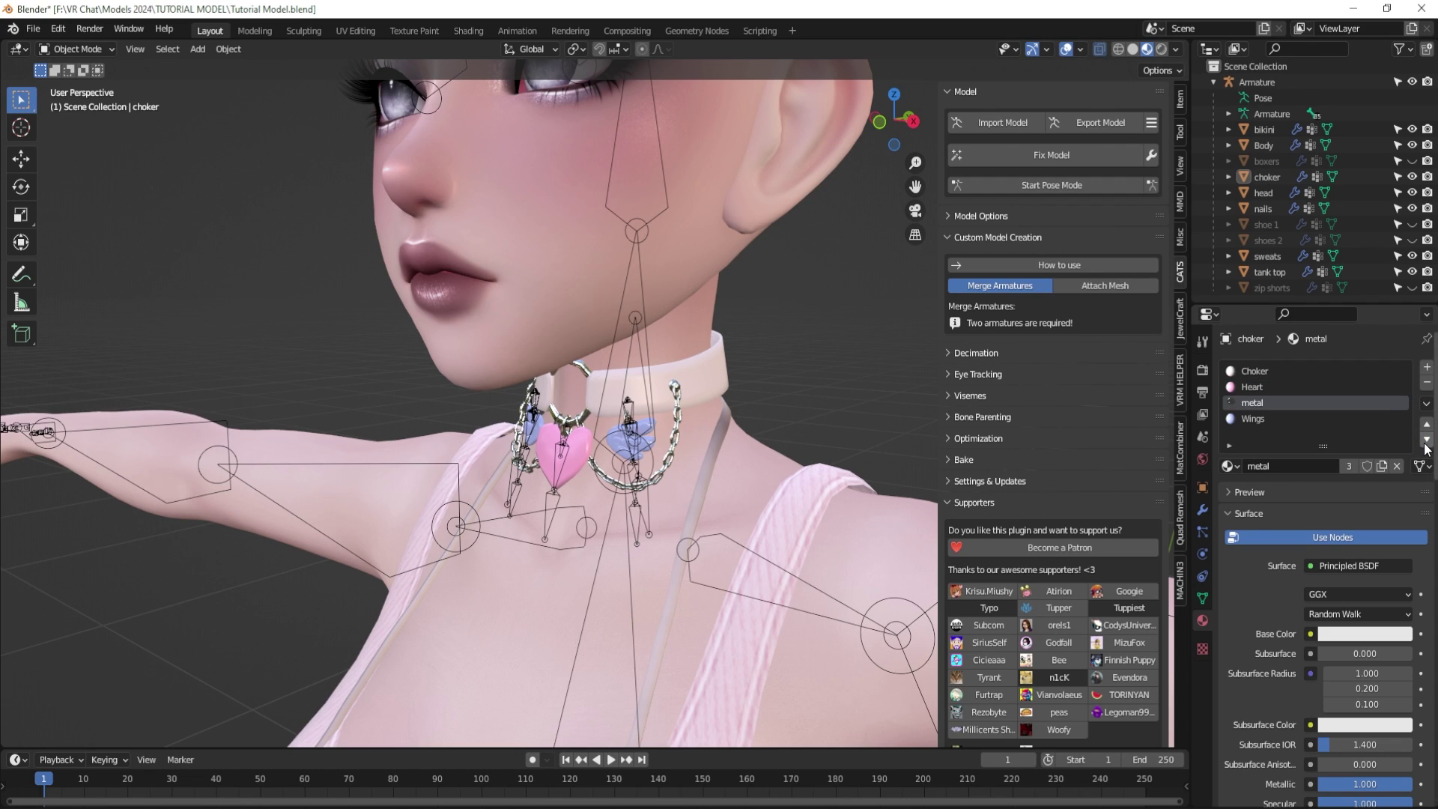
{"action": "left_click", "coordinate": [1426, 441]}
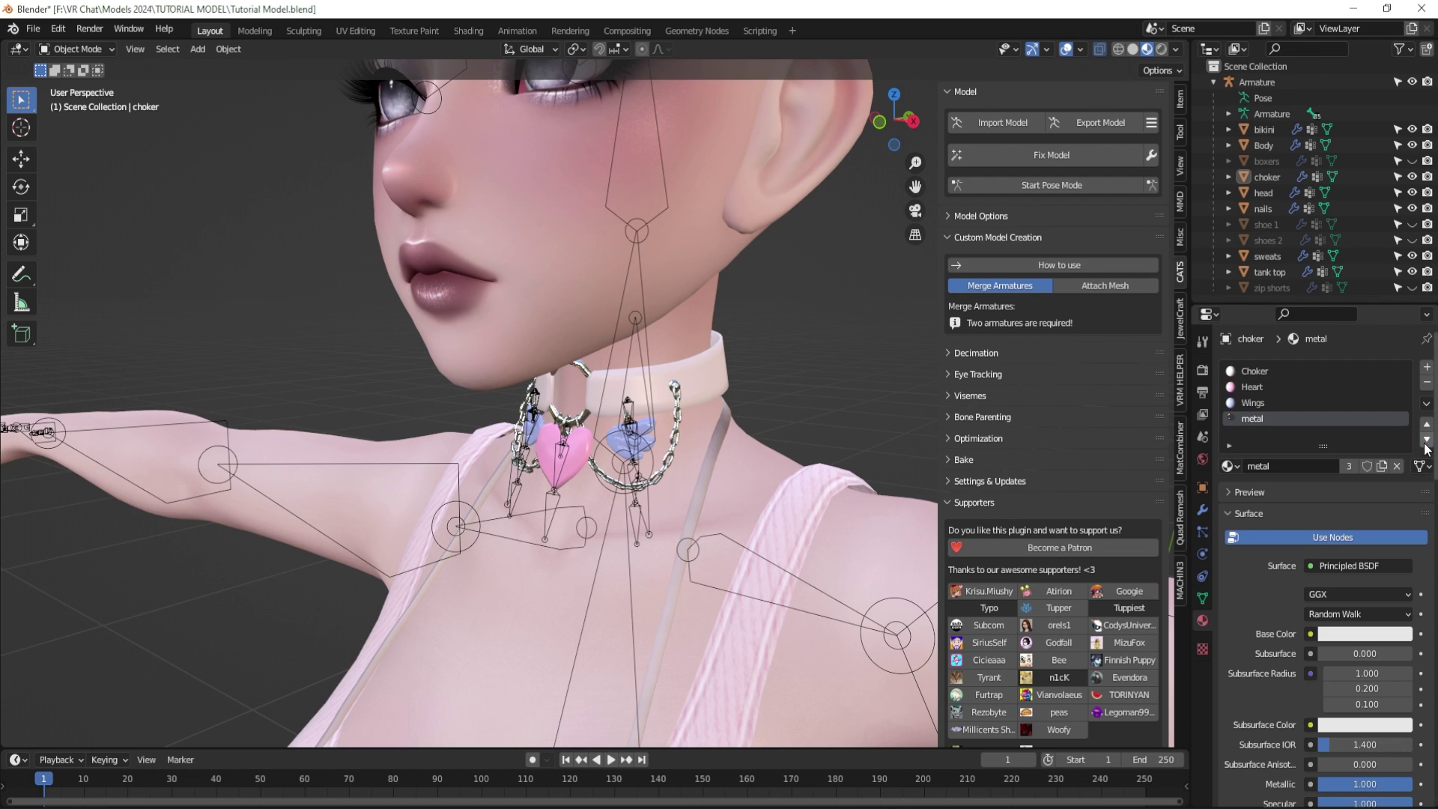
- Remove the Wings and Heart material slots from the choker
{"action": "left_click", "coordinate": [1249, 402]}
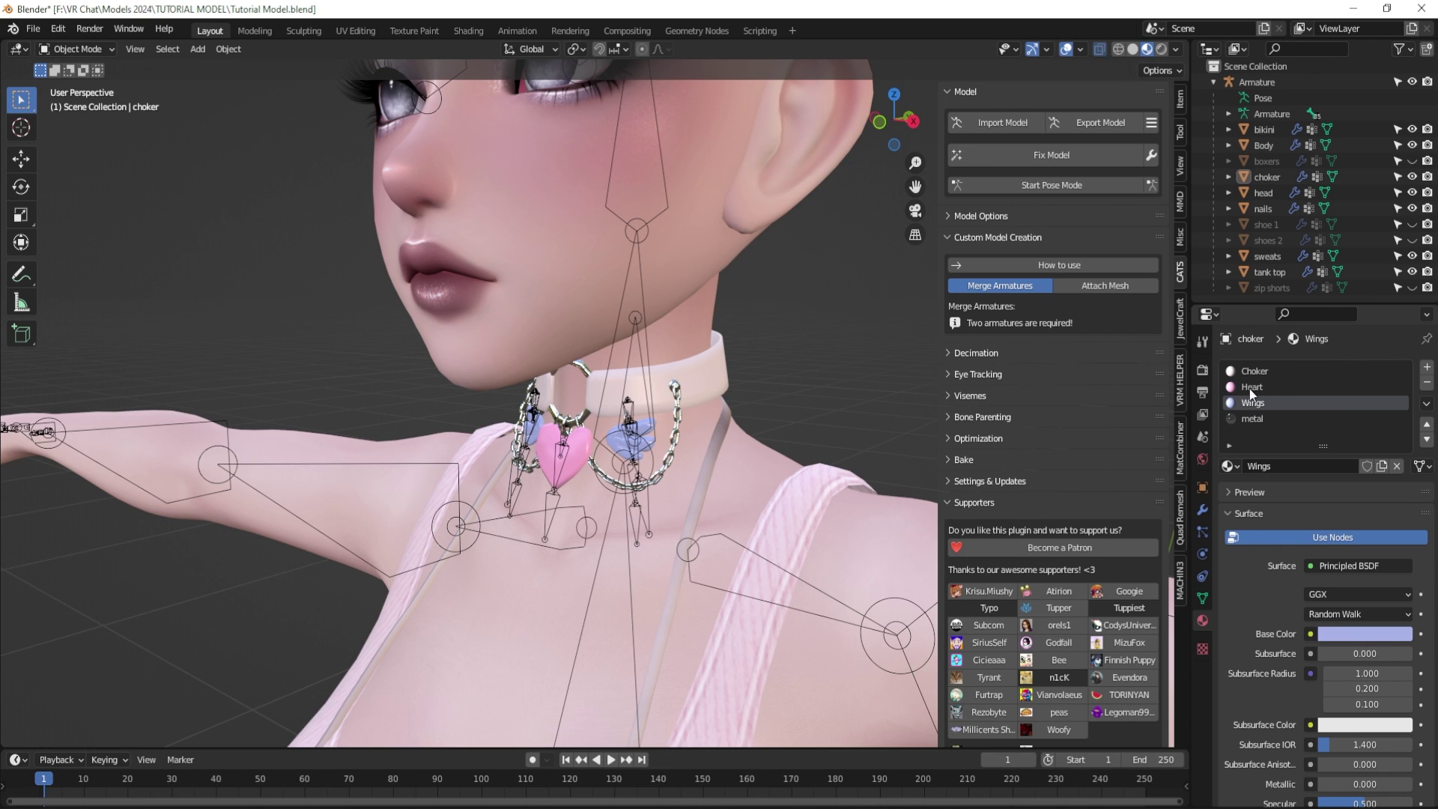
{"action": "left_click", "coordinate": [1427, 382]}
{"action": "left_click", "coordinate": [1253, 387]}
{"action": "left_click", "coordinate": [1427, 382]}
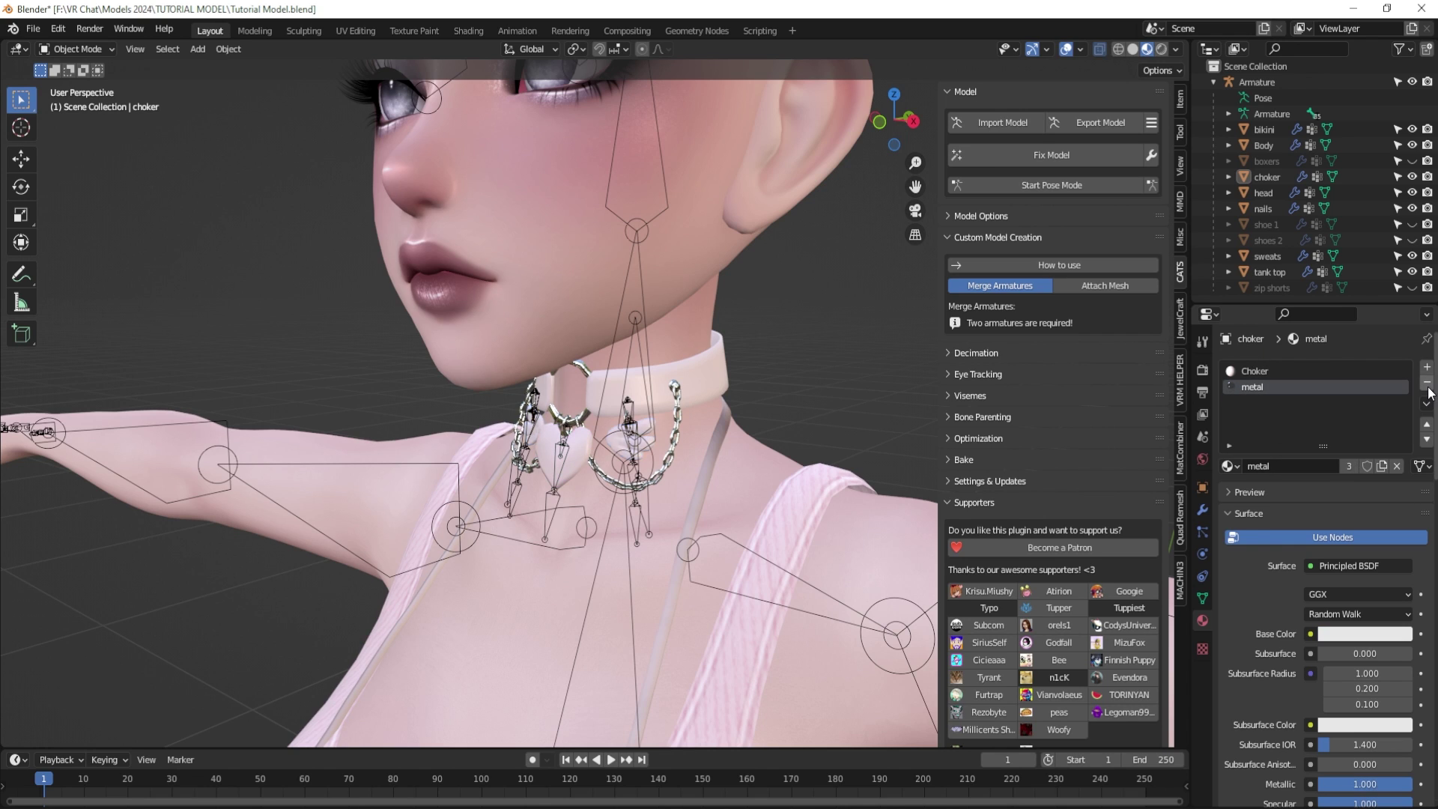
- Select the choker object and rename its Choker material to choker
{"action": "middle_click_drag", "start_coordinate": [569, 419], "coordinate": [725, 335]}
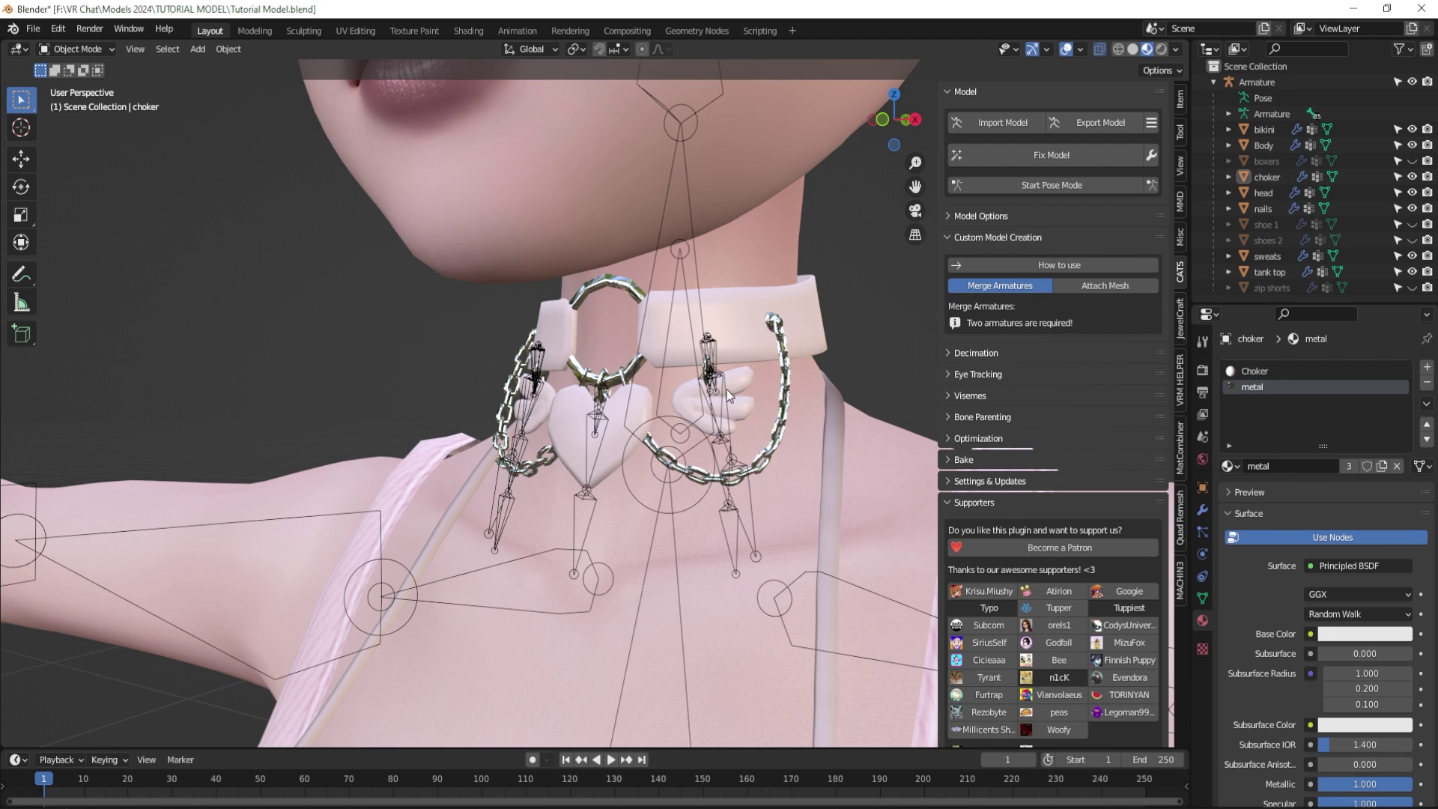
{"action": "left_click", "coordinate": [725, 334]}
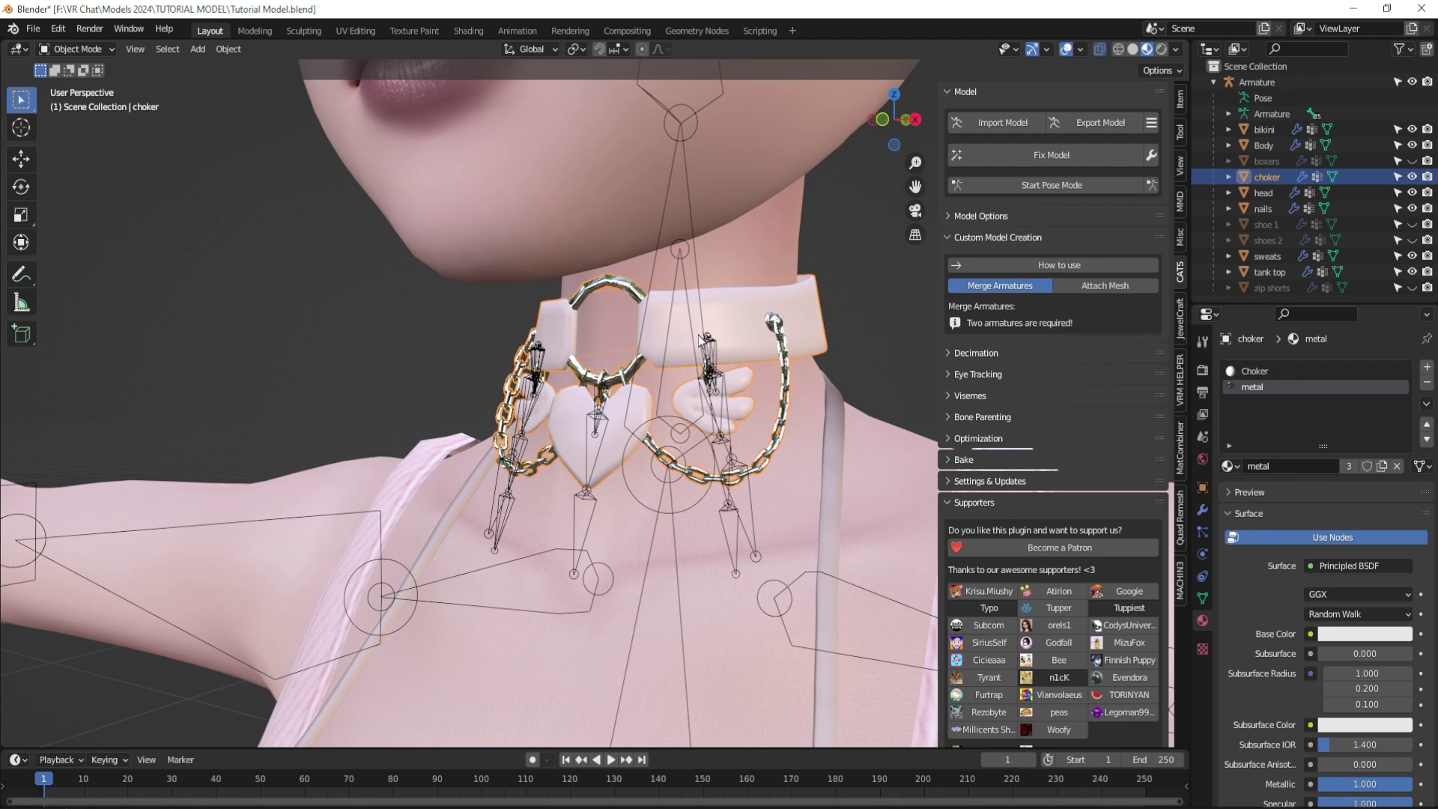
{"action": "left_click", "coordinate": [1247, 372]}
{"action": "double_click", "coordinate": [1246, 372]}
{"action": "type", "text": "choker"}
{"action": "key", "text": "Return"}
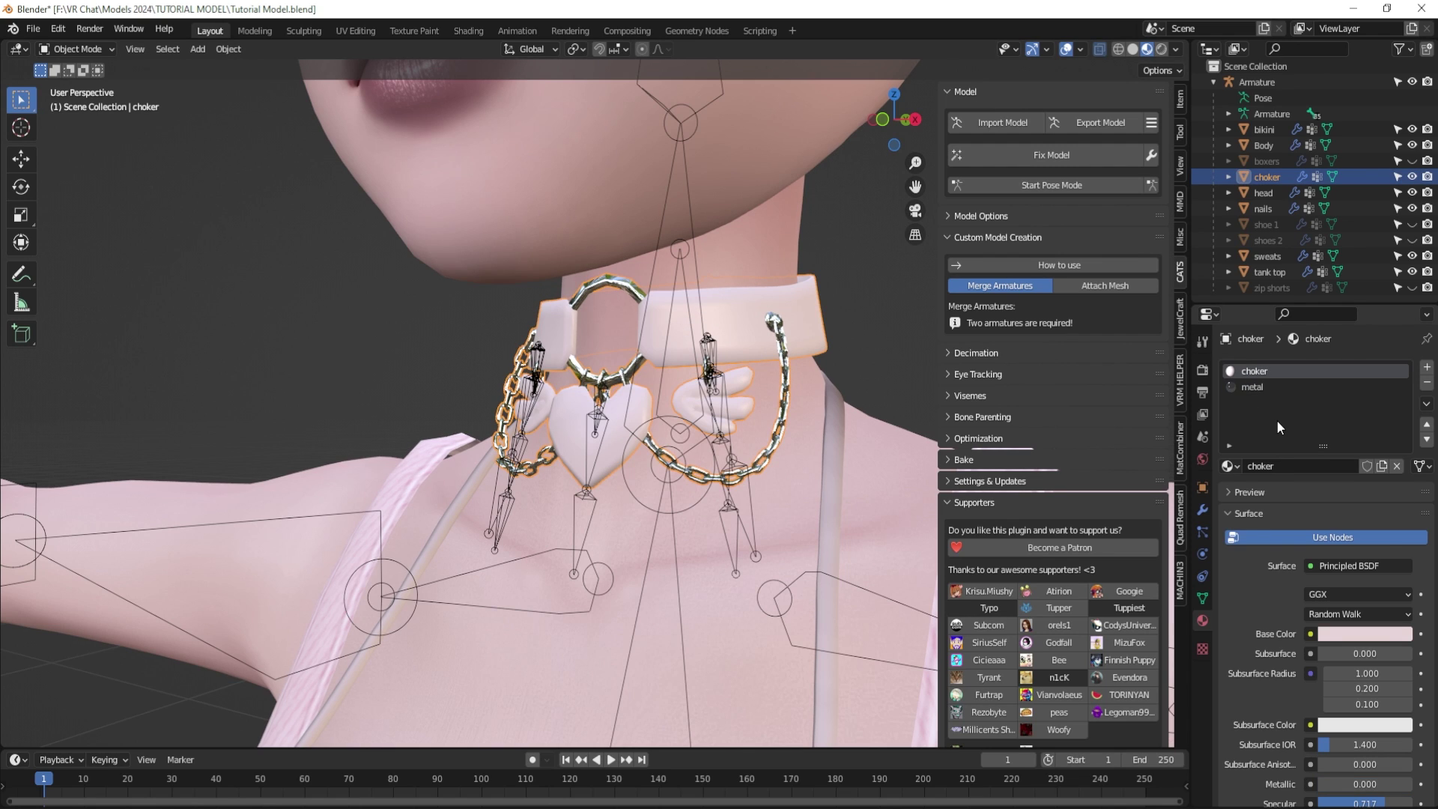
{"action": "middle_click_drag", "start_coordinate": [632, 397], "coordinate": [676, 405]}
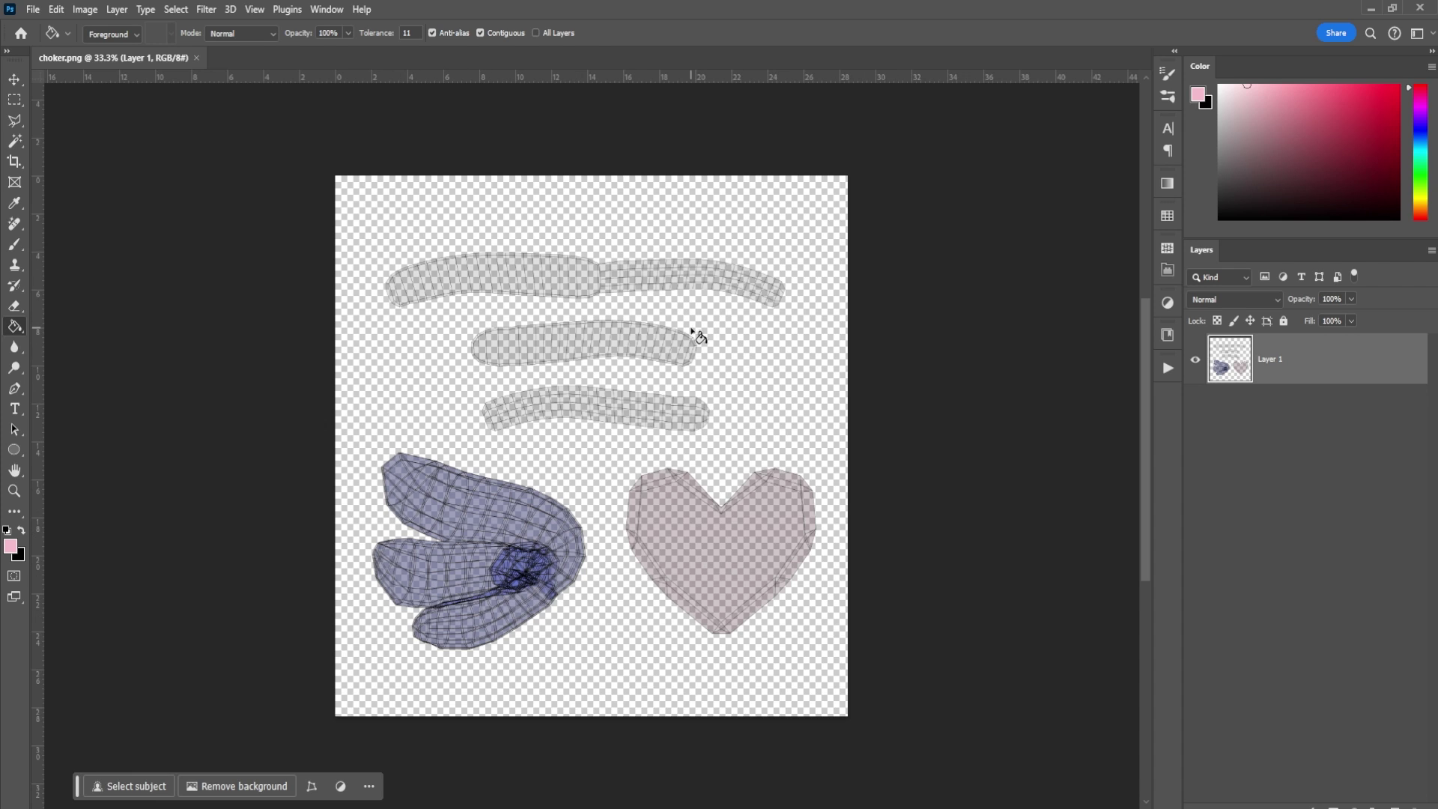
- In Photoshop, select all UV islands of choker.png by inverting a Magic Wand background selection, and expand the selection
{"action": "key", "text": "w"}
{"action": "left_click", "coordinate": [753, 330]}
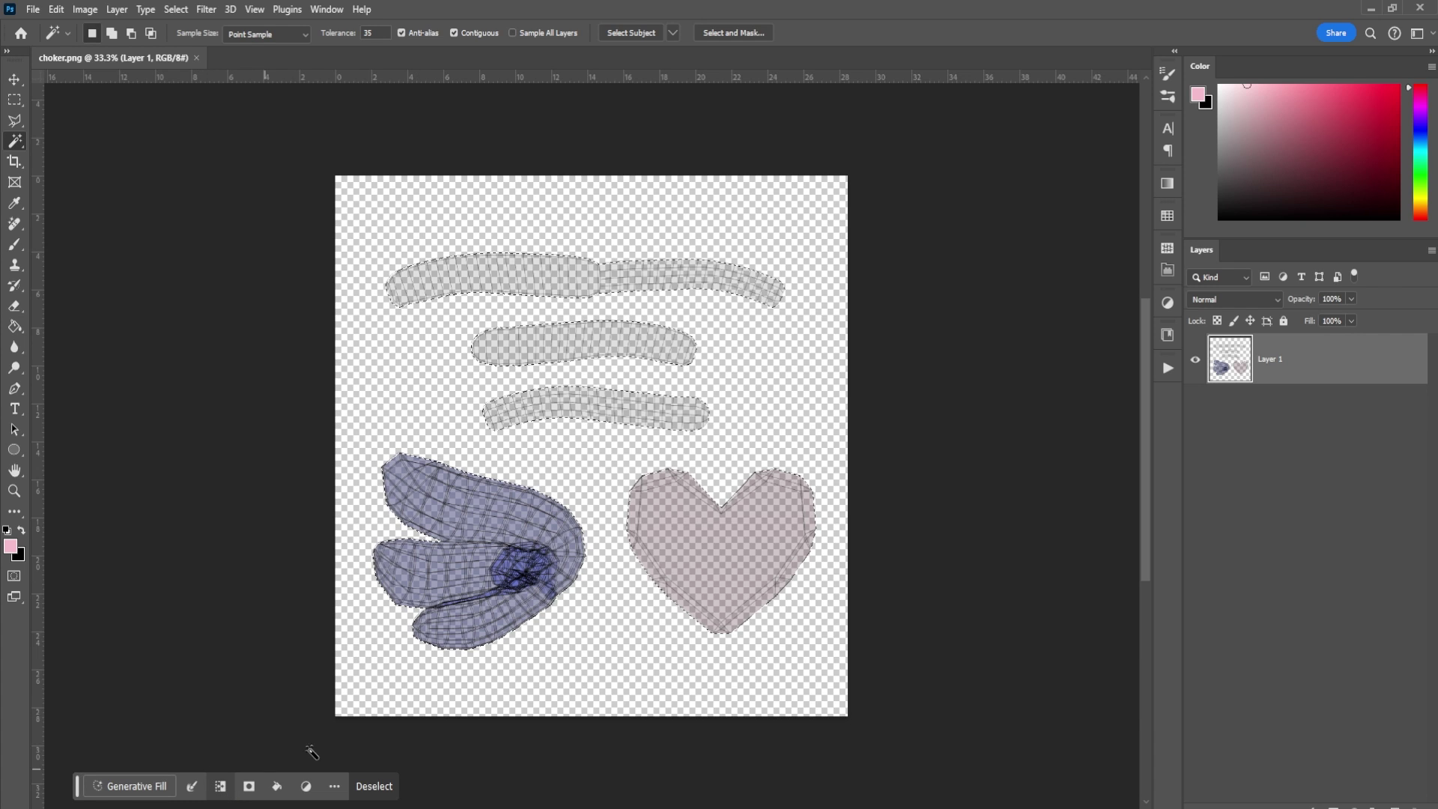
{"action": "left_click", "coordinate": [217, 788]}
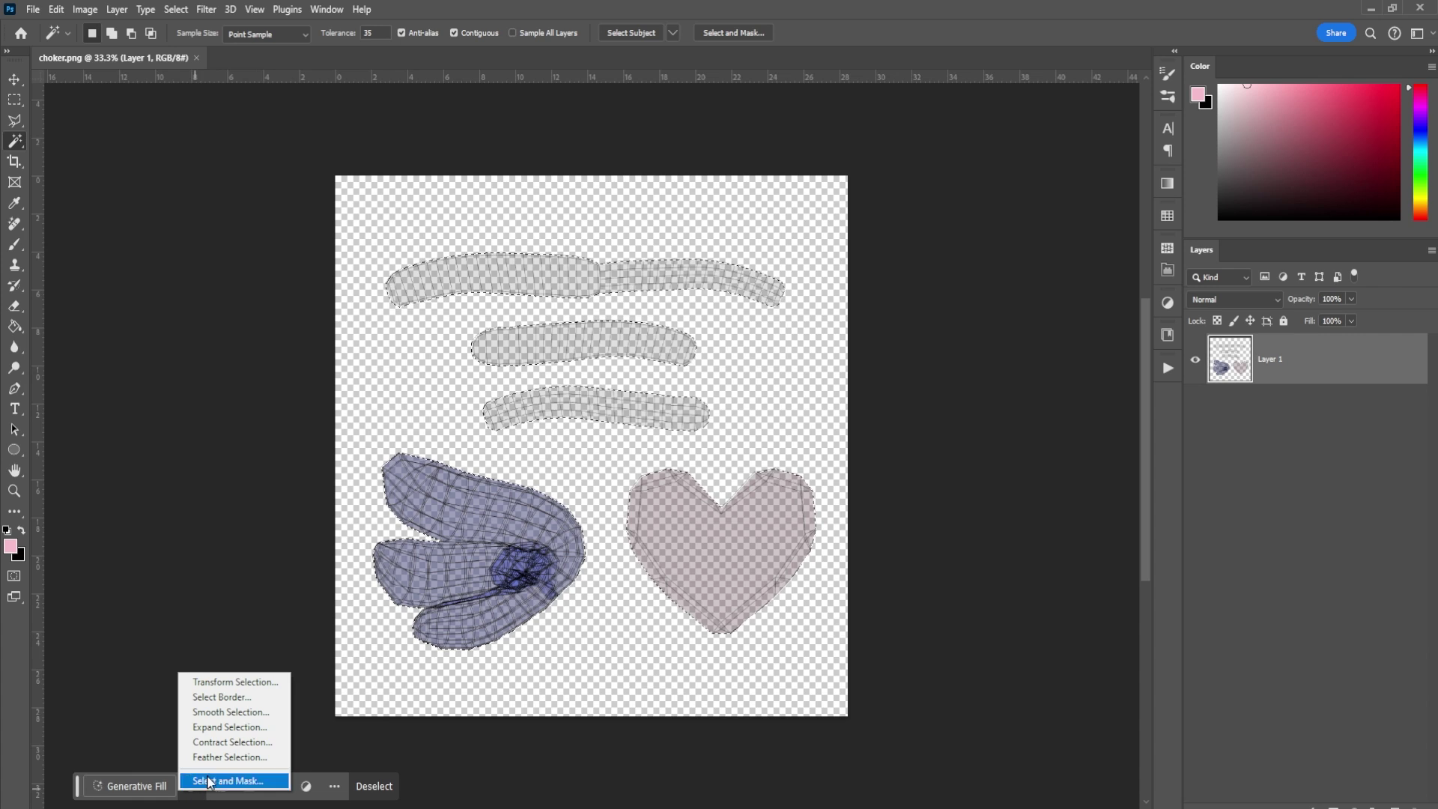
{"action": "left_click", "coordinate": [228, 728]}
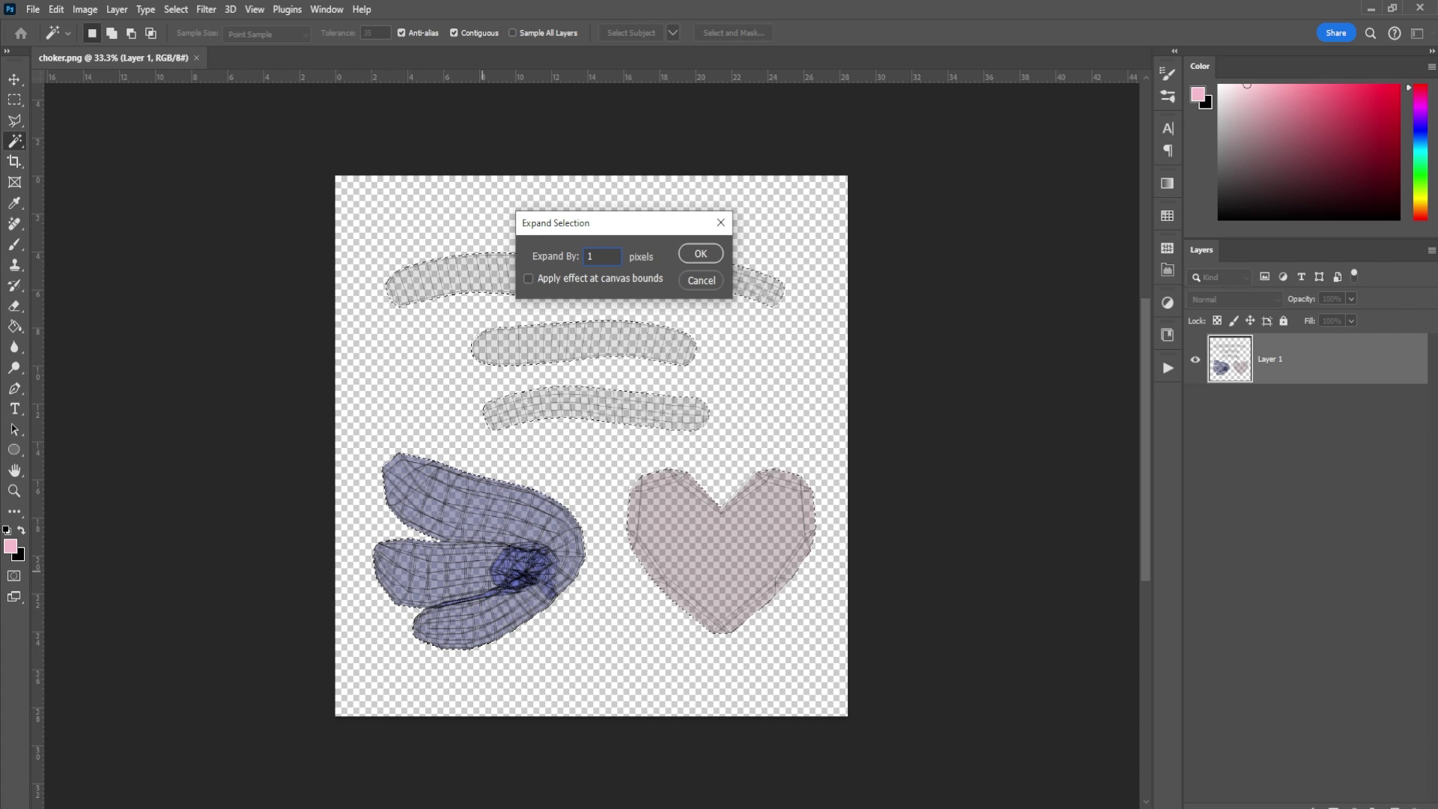
{"action": "left_click", "coordinate": [702, 263]}
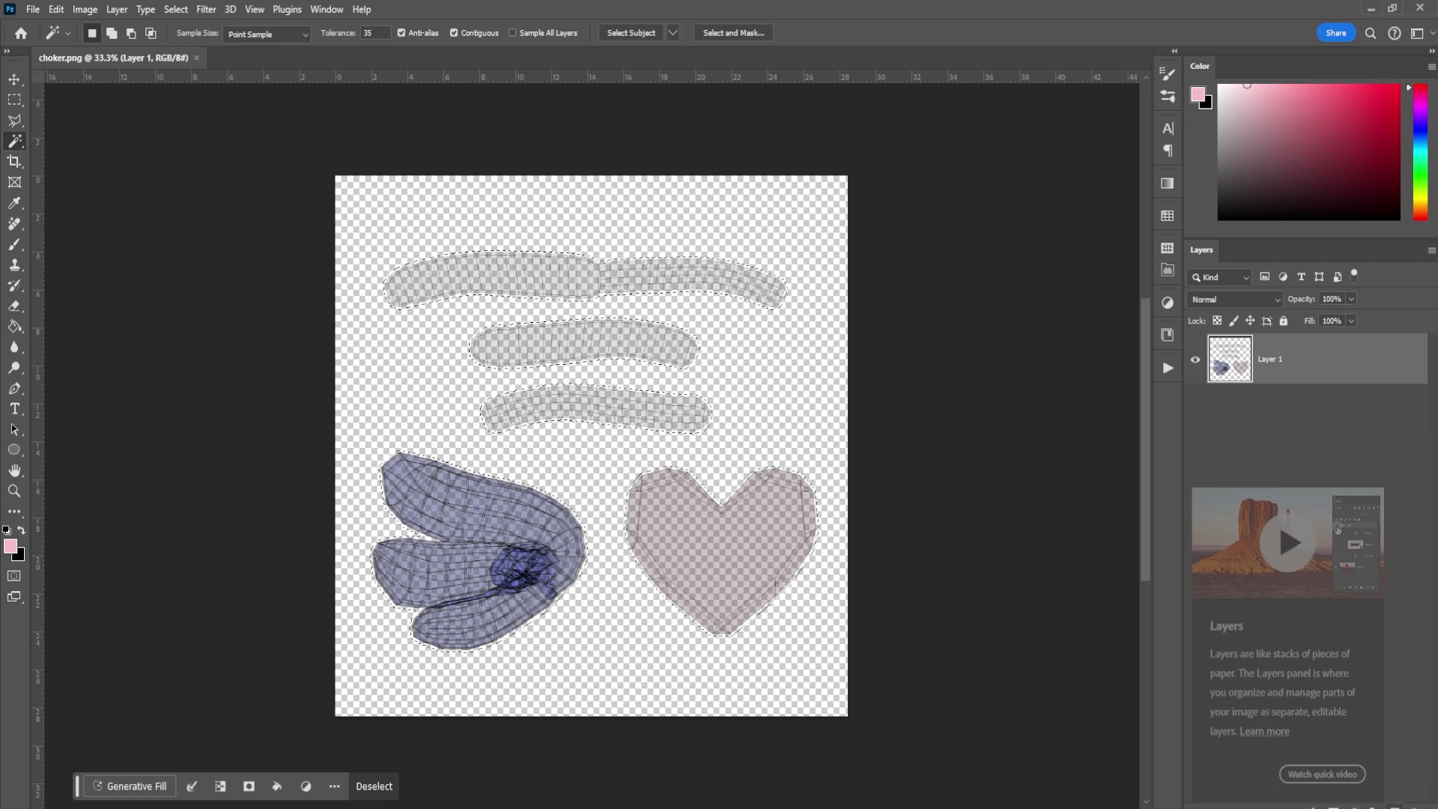
- Paint all selected UV islands white with a 1000 px brush and clear the selection
{"action": "left_click", "coordinate": [1220, 86]}
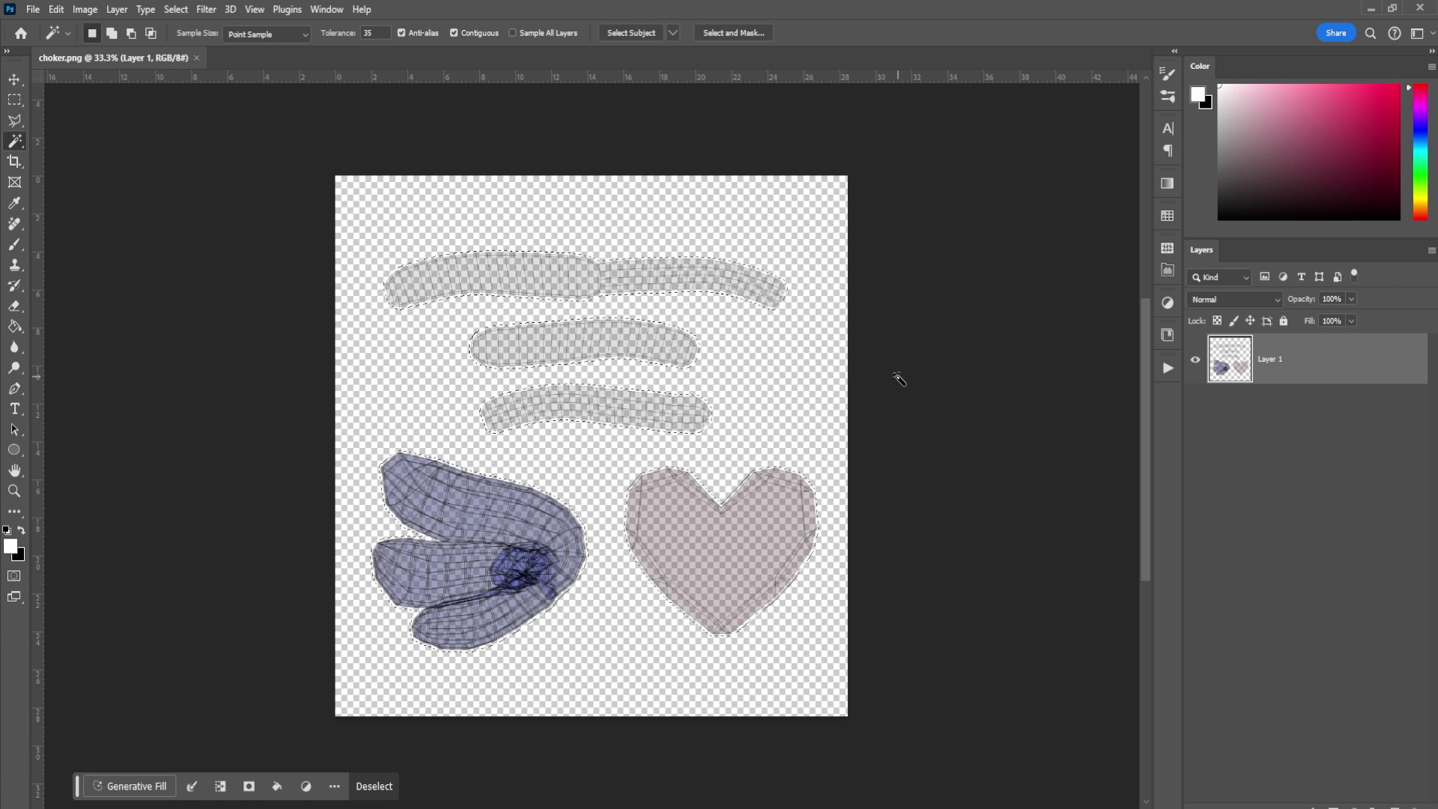
{"action": "key", "text": "b"}
{"action": "key", "text": "bracketright"}
{"action": "key", "text": "bracketright"}
{"action": "key", "text": "bracketright"}
{"action": "key", "text": "bracketright"}
{"action": "key", "text": "bracketright"}
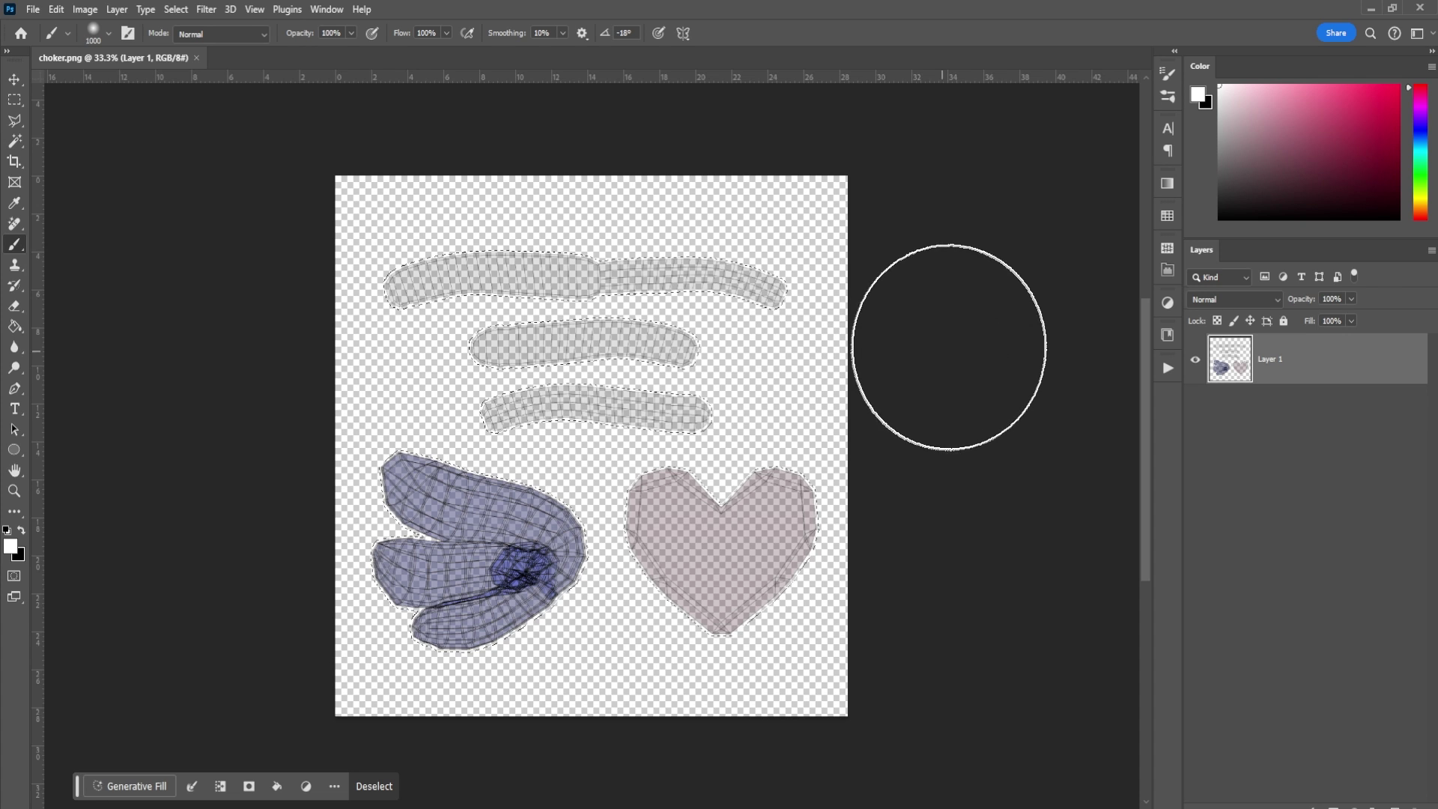
{"action": "mouse_move", "coordinate": [359, 352]}
{"action": "left_mouse_down"}
{"action": "mouse_move", "coordinate": [337, 352]}
{"action": "mouse_move", "coordinate": [609, 257]}
{"action": "mouse_move", "coordinate": [401, 472]}
{"action": "mouse_move", "coordinate": [154, 630]}
{"action": "mouse_move", "coordinate": [546, 652]}
{"action": "mouse_move", "coordinate": [482, 610]}
{"action": "mouse_move", "coordinate": [768, 287]}
{"action": "left_mouse_up"}
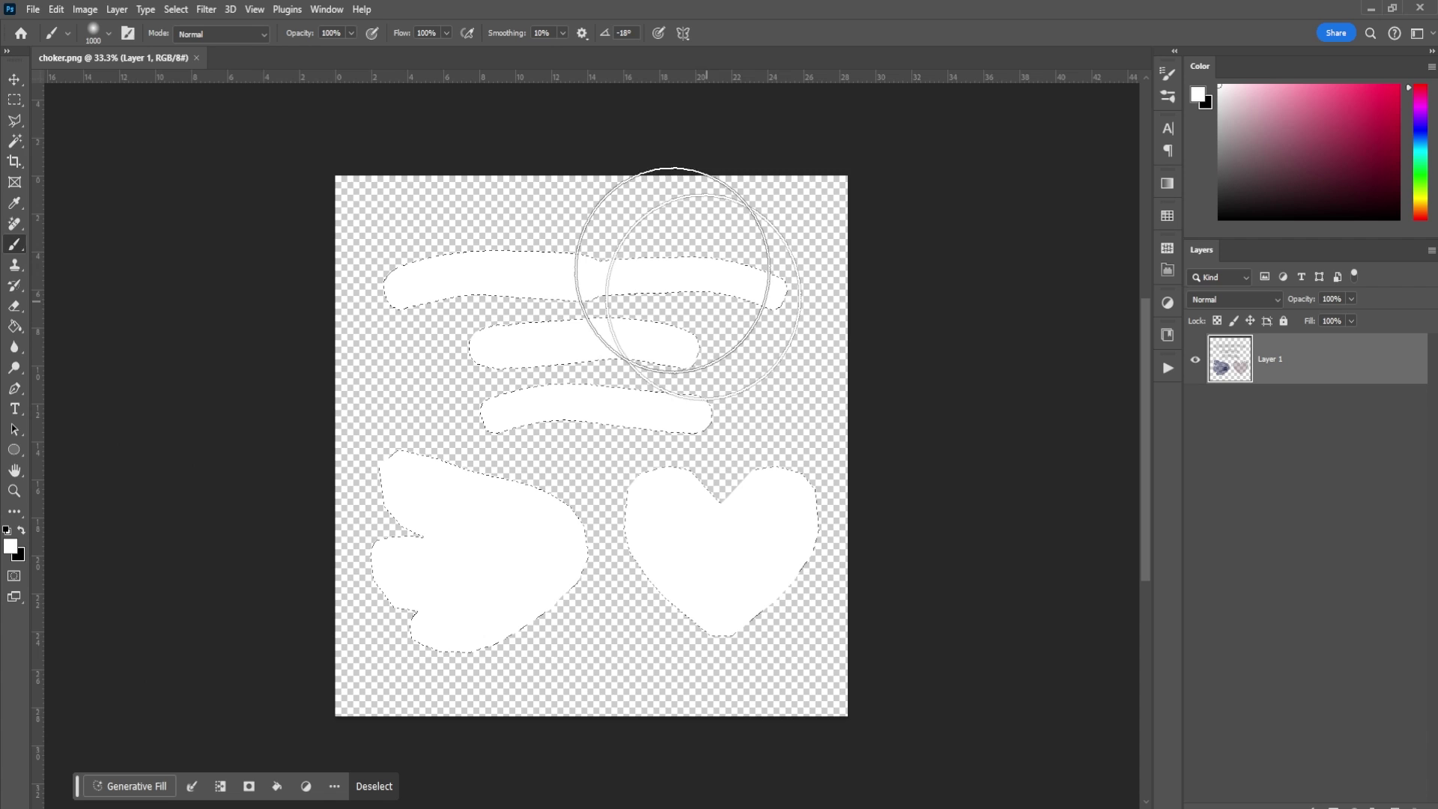
{"action": "key", "text": "ctrl+d"}
- Fill the heart island with pink (#ffc0cc) using the Paint Bucket
{"action": "key", "text": "g"}
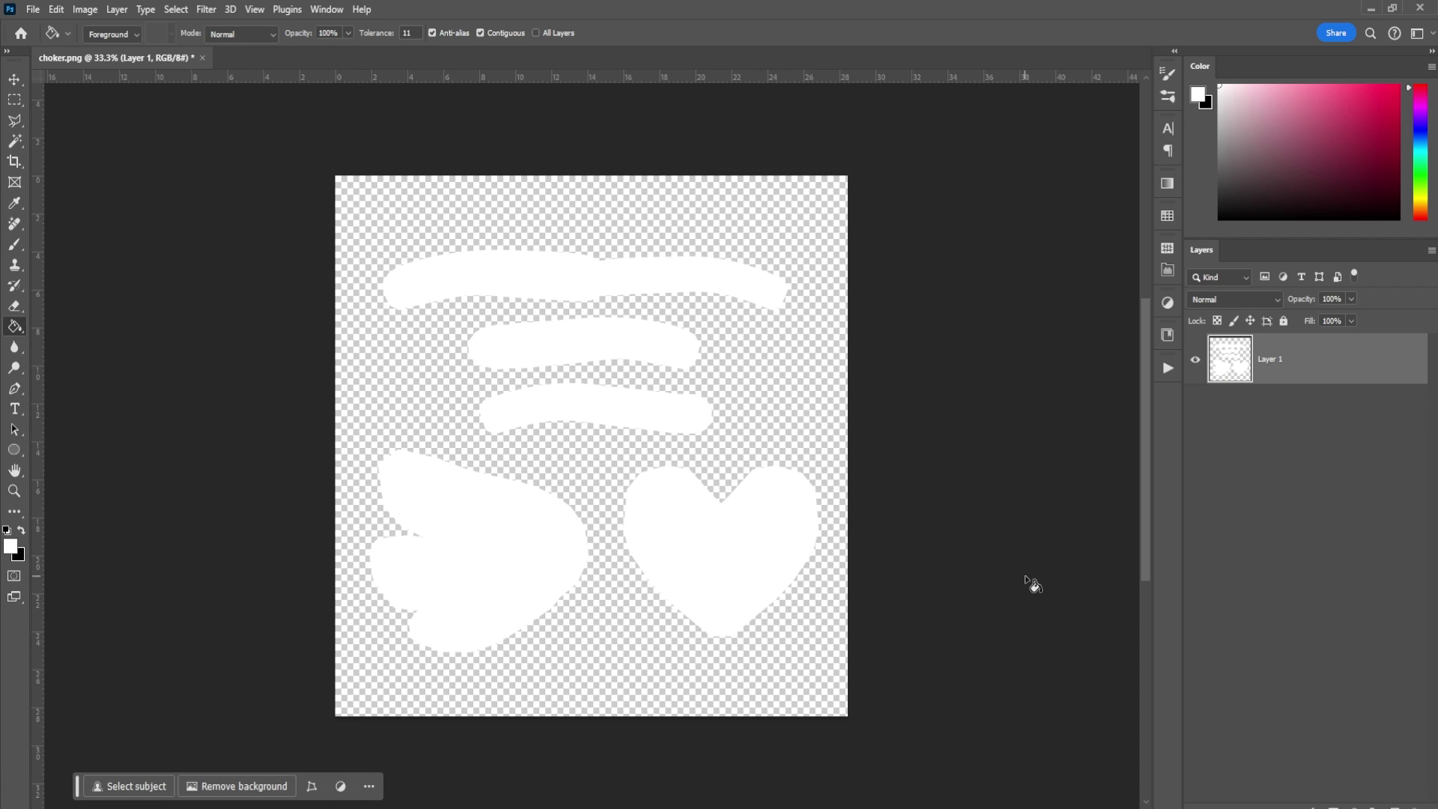
{"action": "left_click", "coordinate": [1199, 96]}
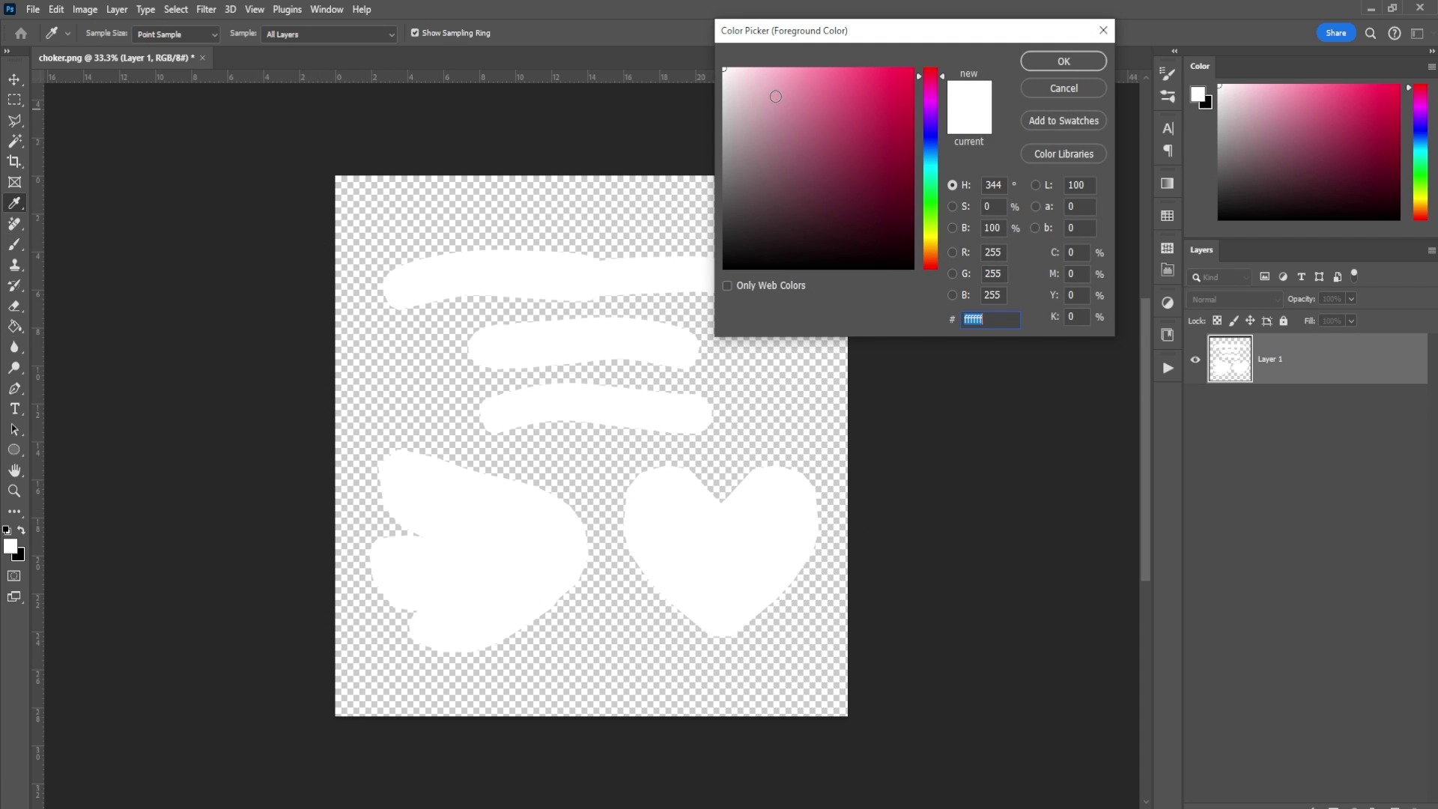
{"action": "type", "text": "f8bbd0"}
{"action": "key", "text": "Return"}
{"action": "left_click", "coordinate": [739, 578]}
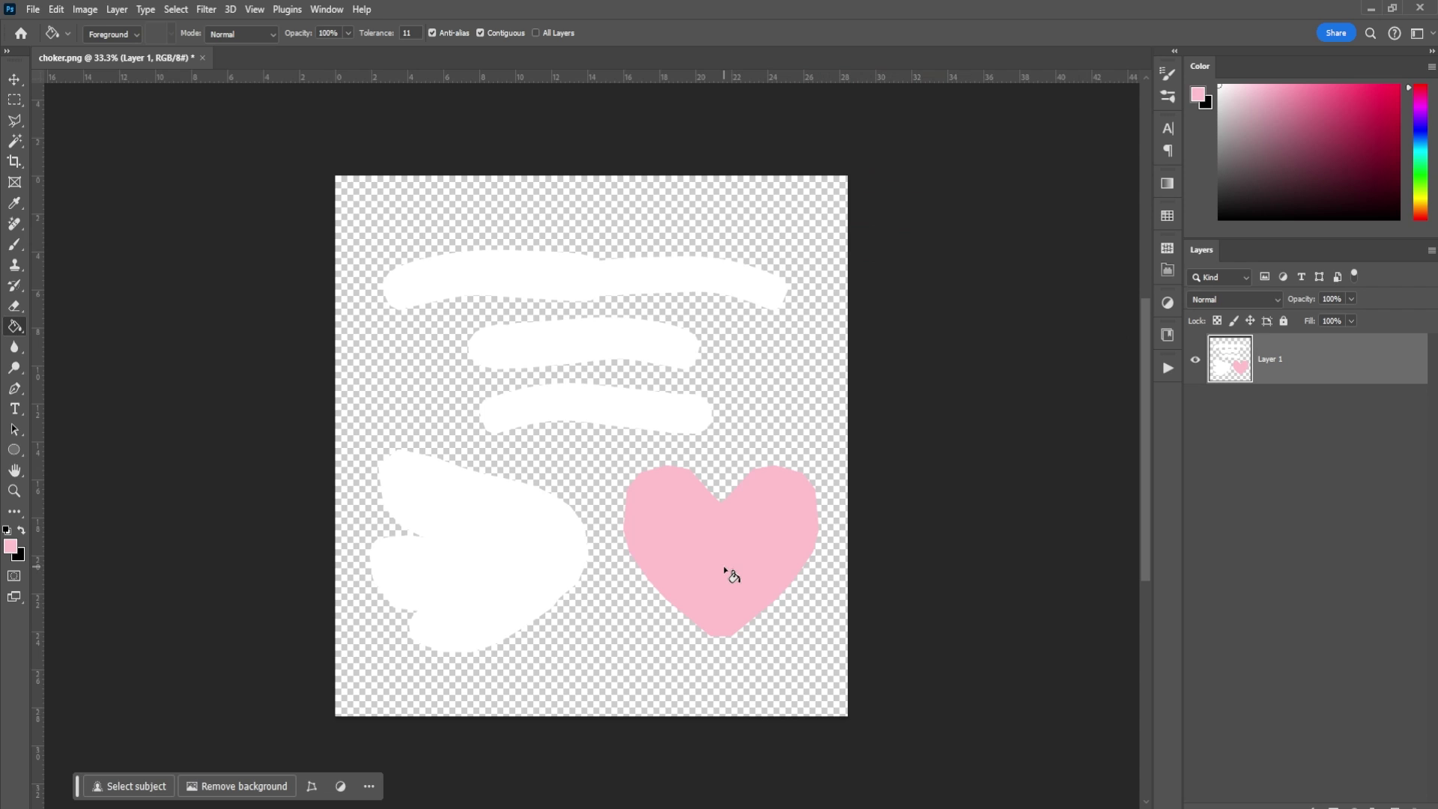
- Fill the wing island with light blue (#c0d5ff) and save choker.png
{"action": "left_click", "coordinate": [1200, 95]}
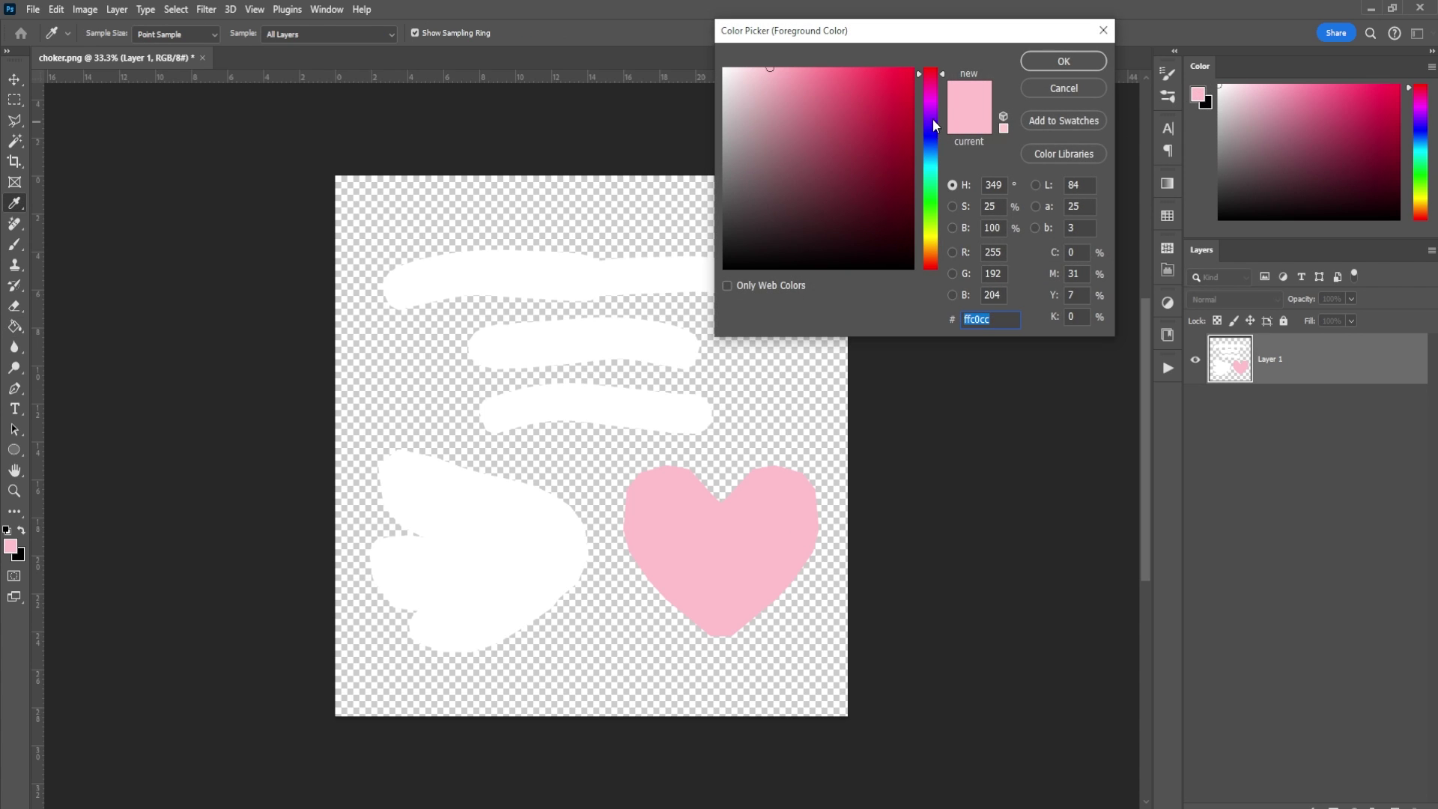
{"action": "left_click", "coordinate": [932, 148]}
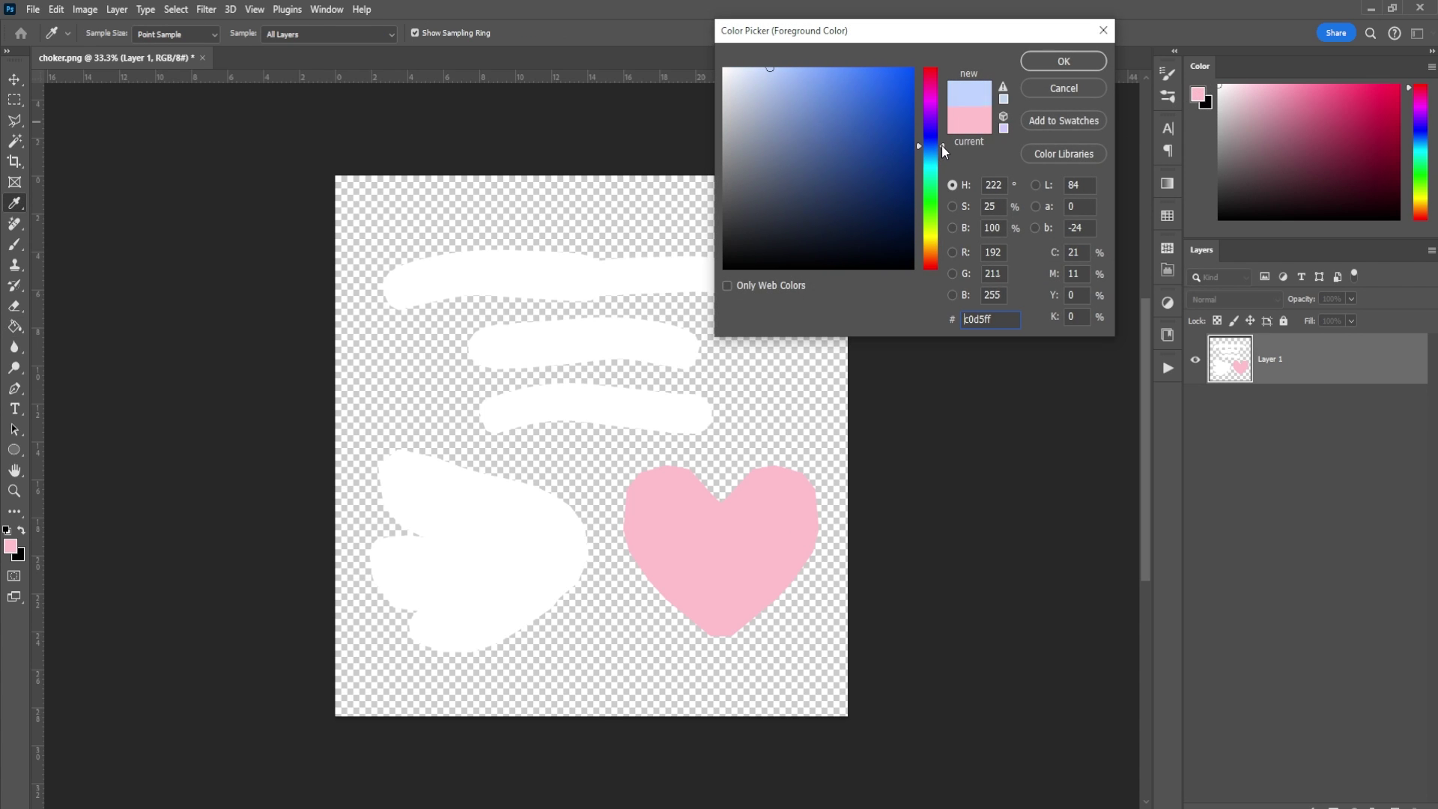
{"action": "left_click", "coordinate": [1063, 61]}
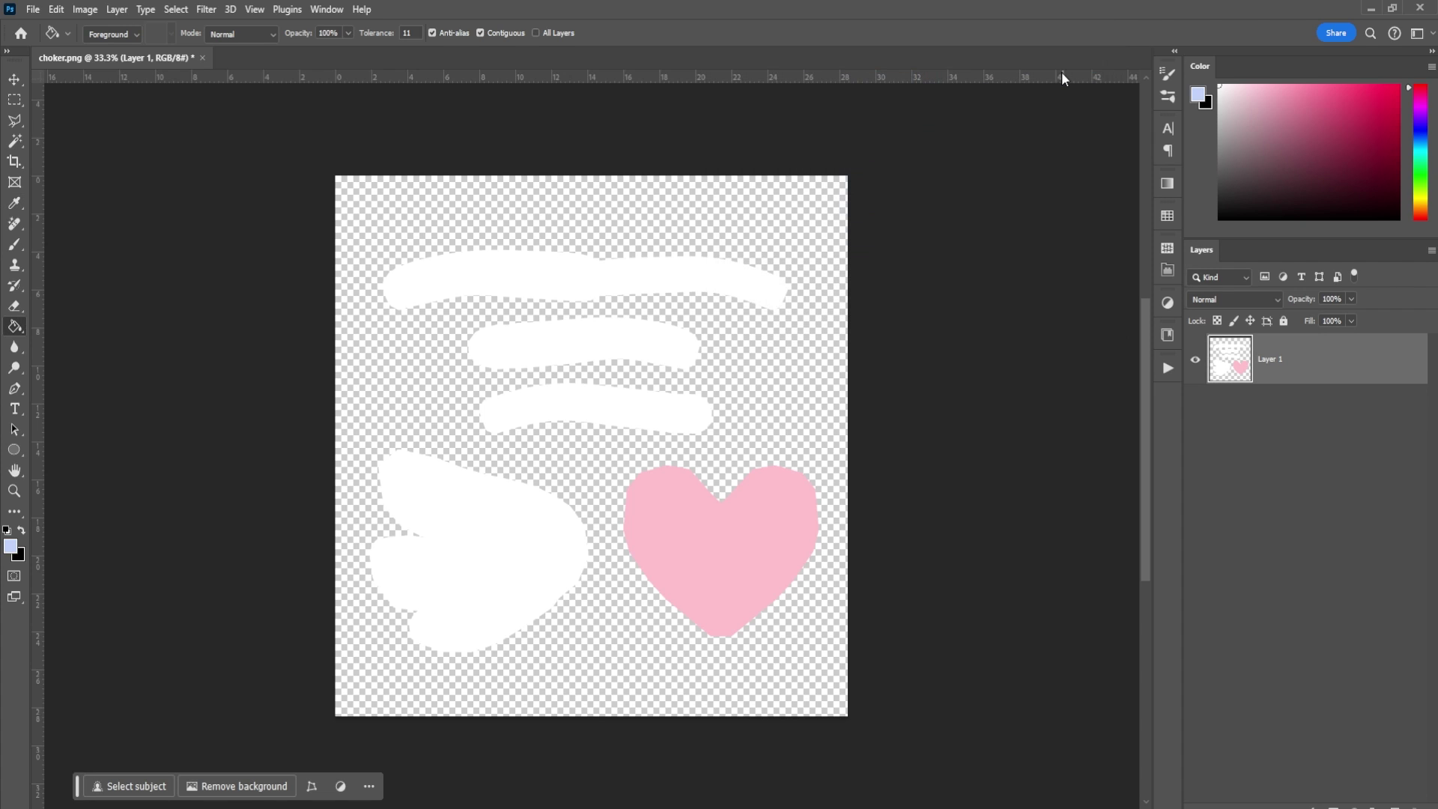
{"action": "left_click", "coordinate": [542, 552]}
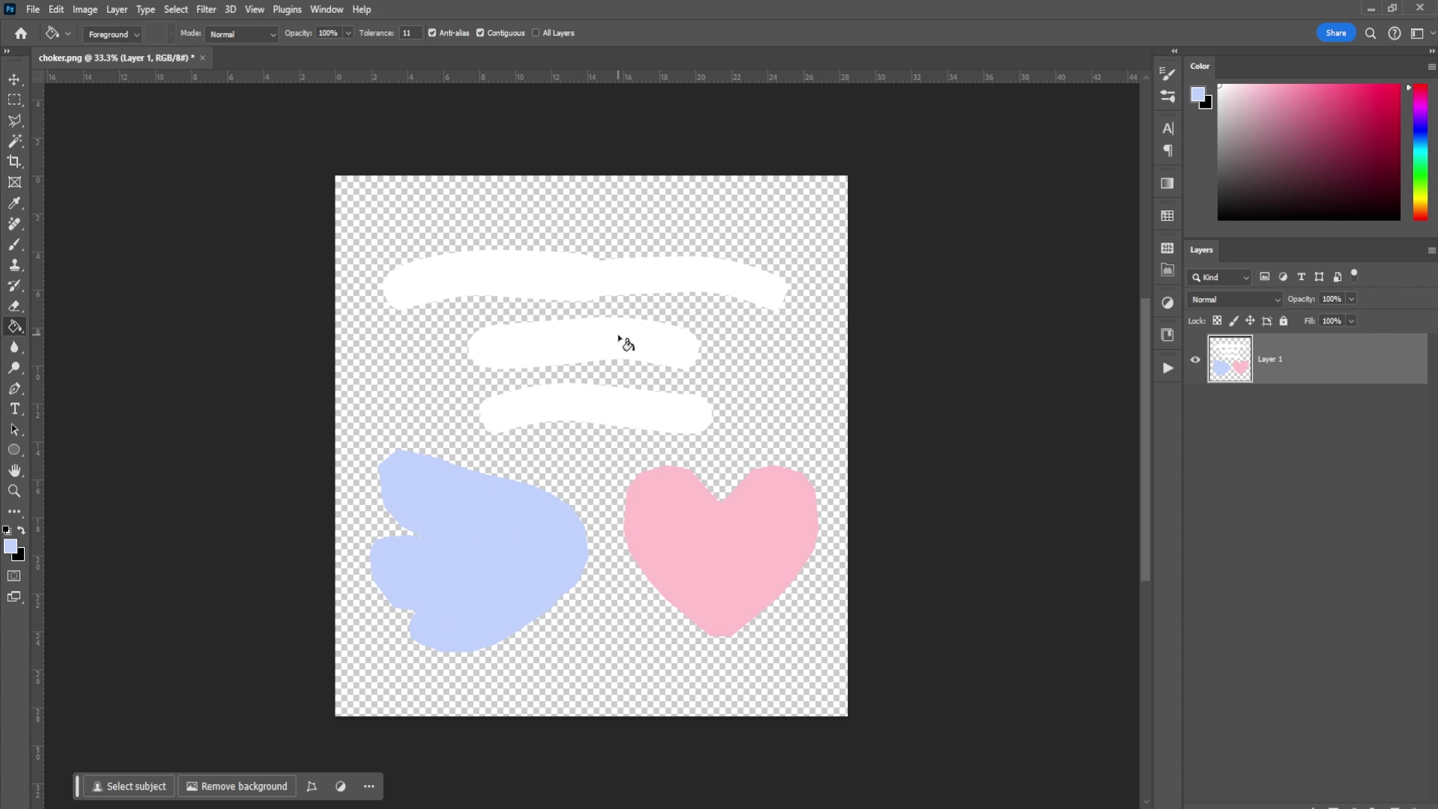
{"action": "key", "text": "ctrl+s"}
{"action": "key", "text": "v"}
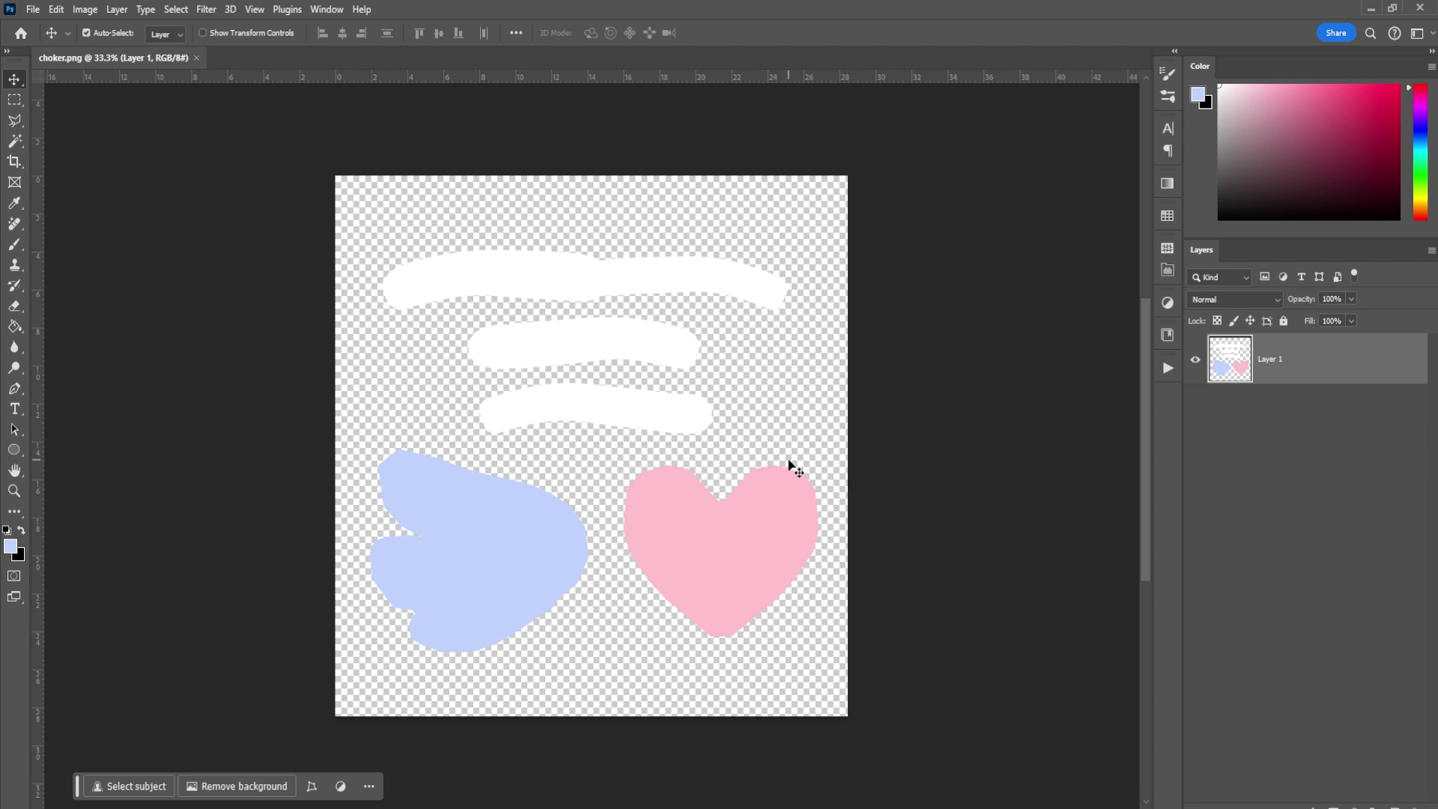
- Select the three white band islands with the Magic Wand and copy them to a new layer
{"action": "key", "text": "w"}
{"action": "left_click", "coordinate": [649, 279]}
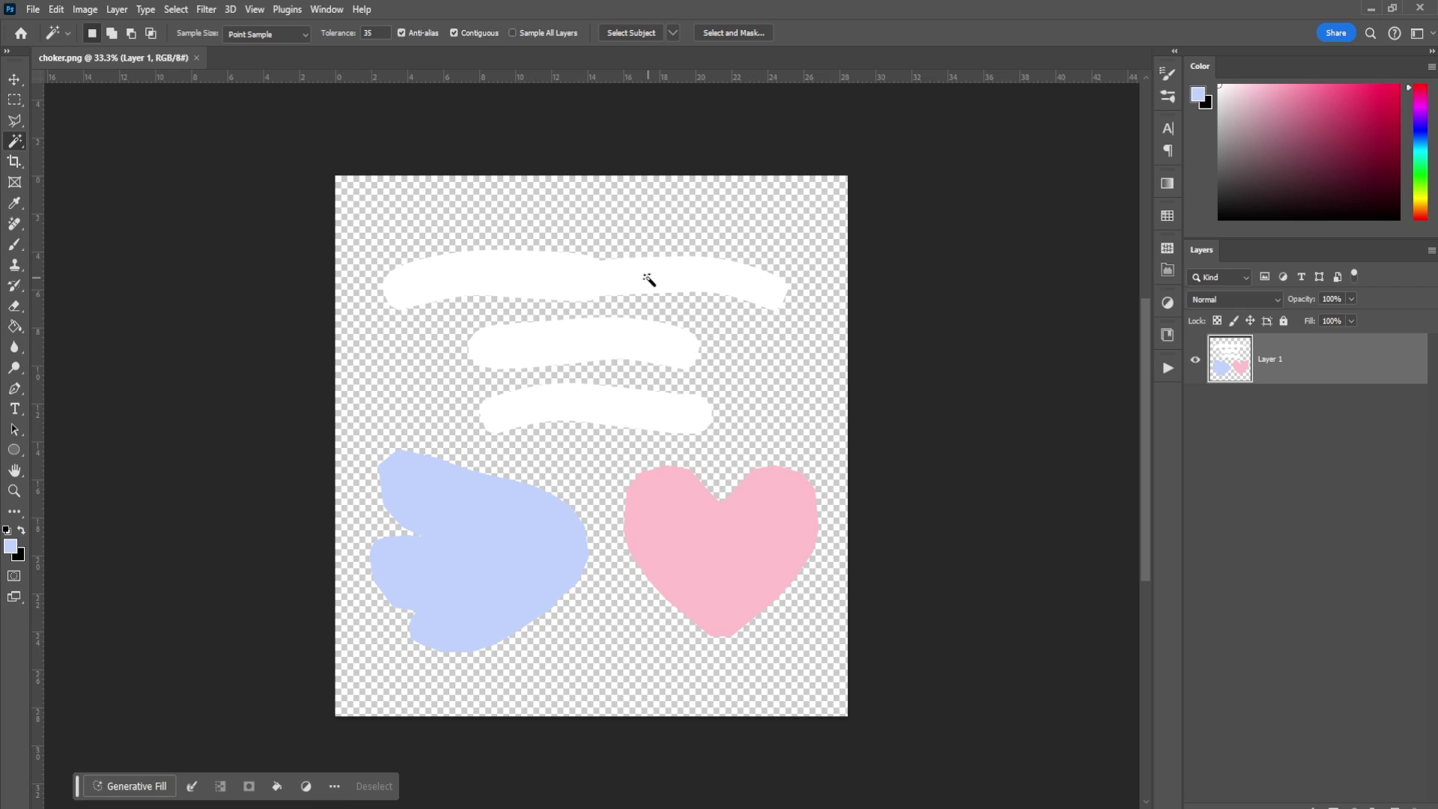
{"action": "left_click", "coordinate": [628, 355], "text": "shift"}
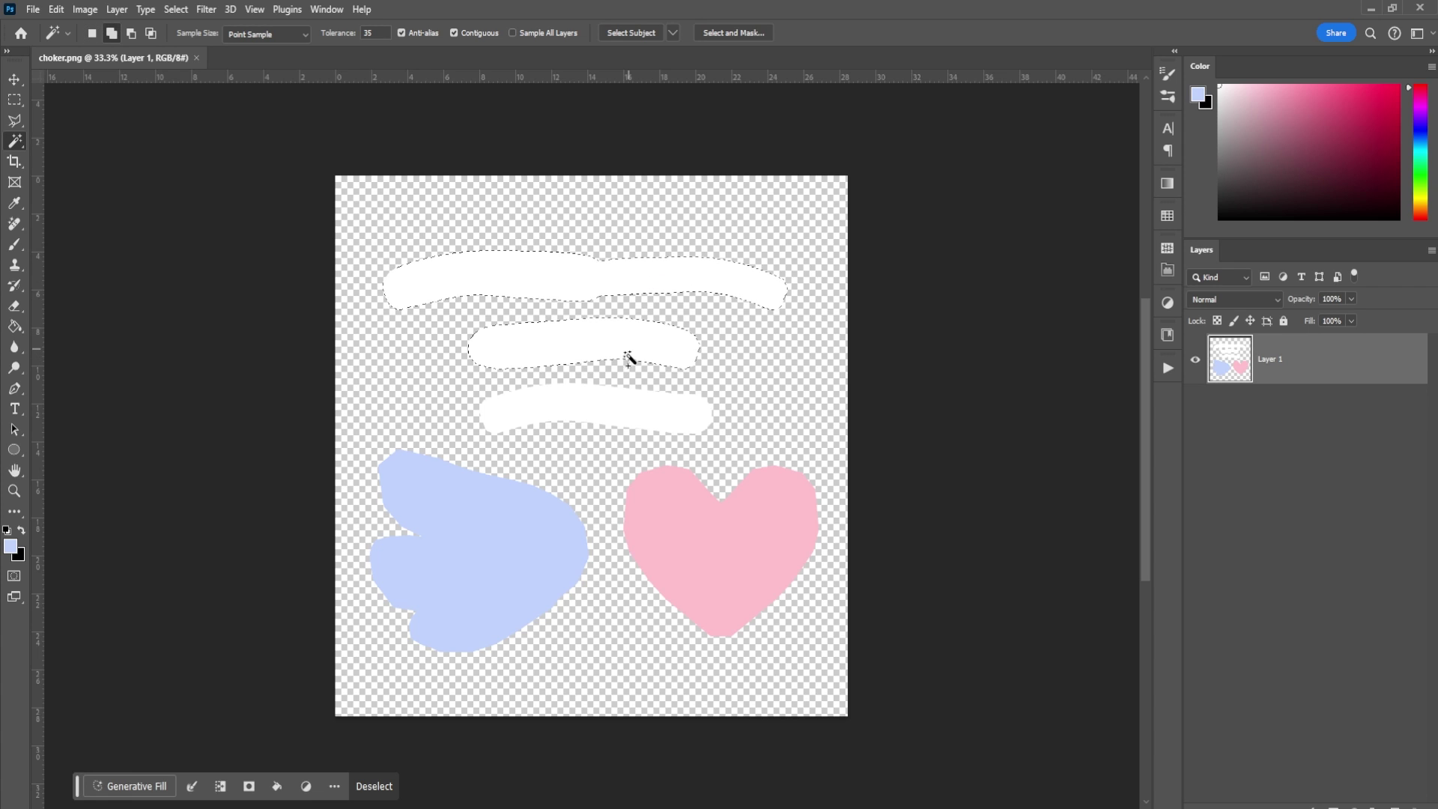
{"action": "left_click", "coordinate": [630, 415], "text": "shift"}
{"action": "key", "text": "ctrl+j"}
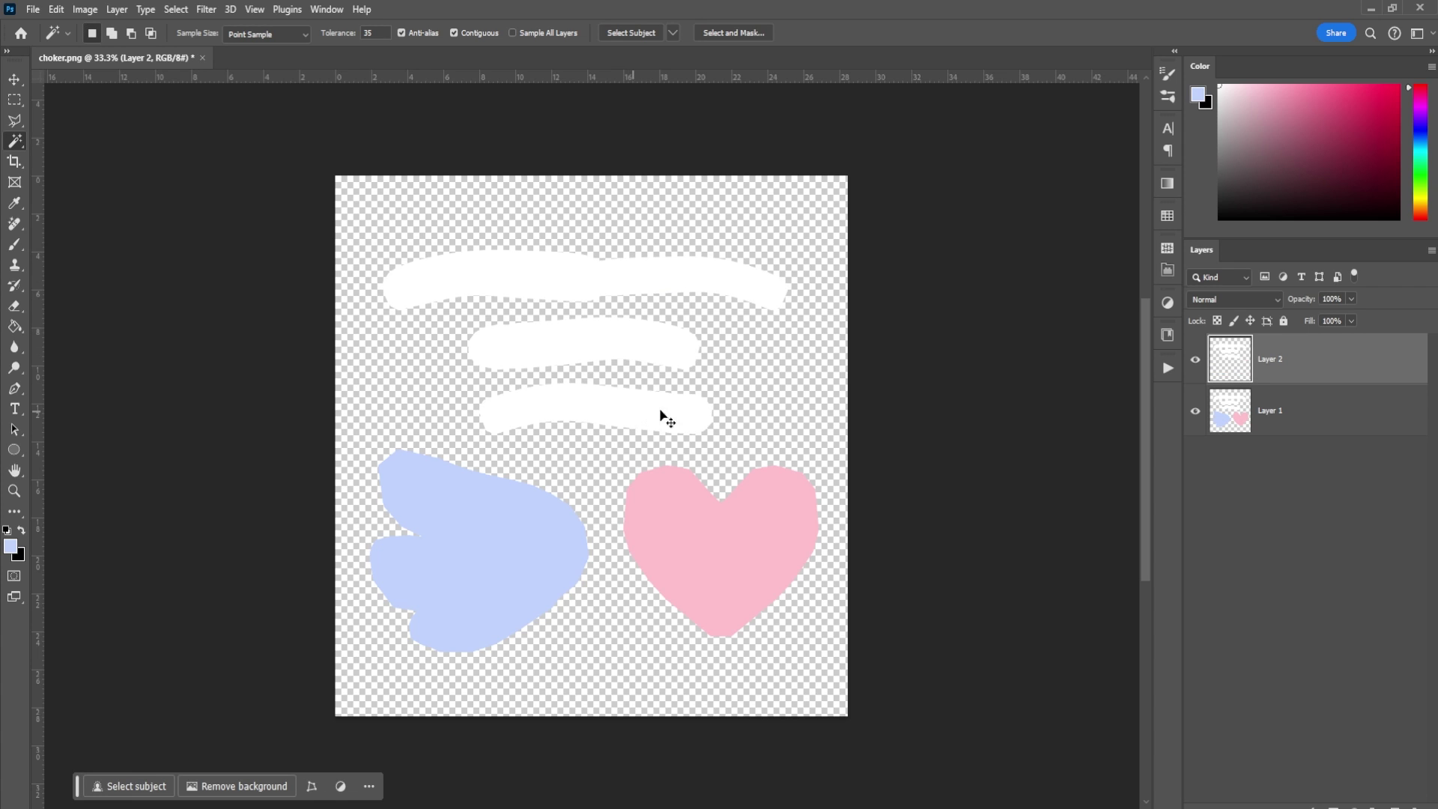
- Fill the area around the copied band islands with black, name the layer choker mask, and hide it
{"action": "key", "text": "d"}
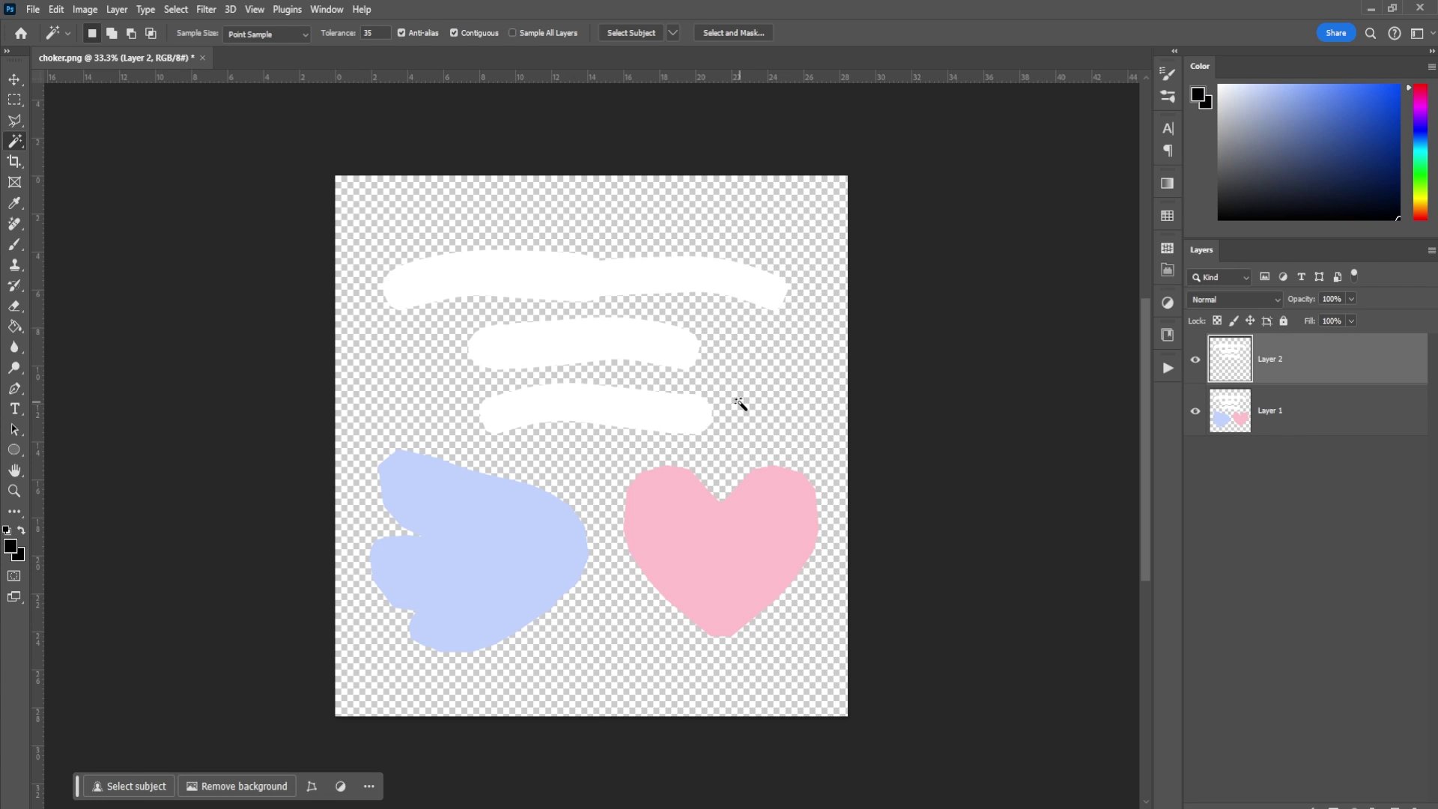
{"action": "key", "text": "g"}
{"action": "left_click", "coordinate": [779, 420]}
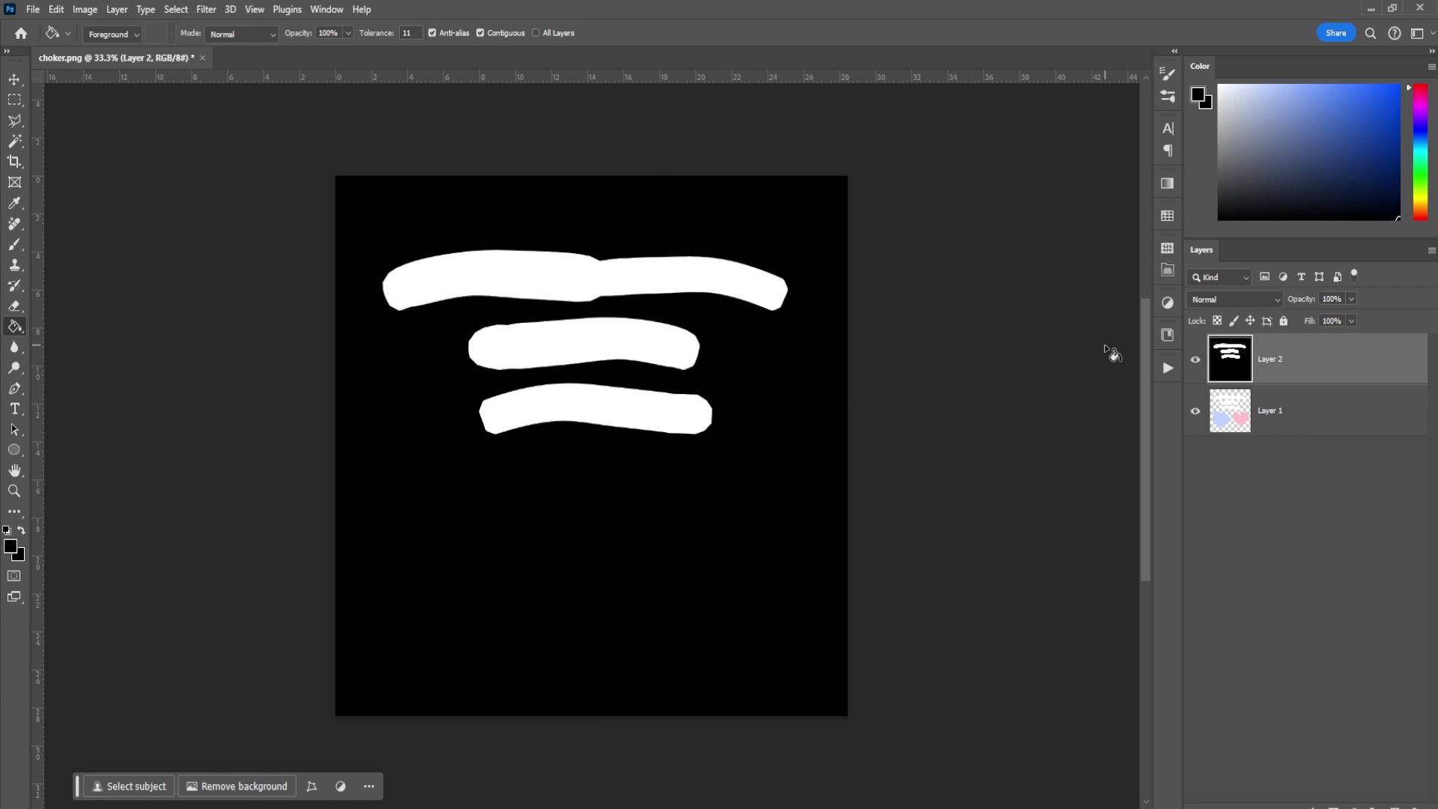
{"action": "double_click", "coordinate": [1271, 360]}
{"action": "type", "text": "choker mask"}
{"action": "left_click", "coordinate": [1195, 360]}
- Copy the pink heart and the blue wing from Layer 1 onto separate new layers
{"action": "left_click", "coordinate": [1266, 420]}
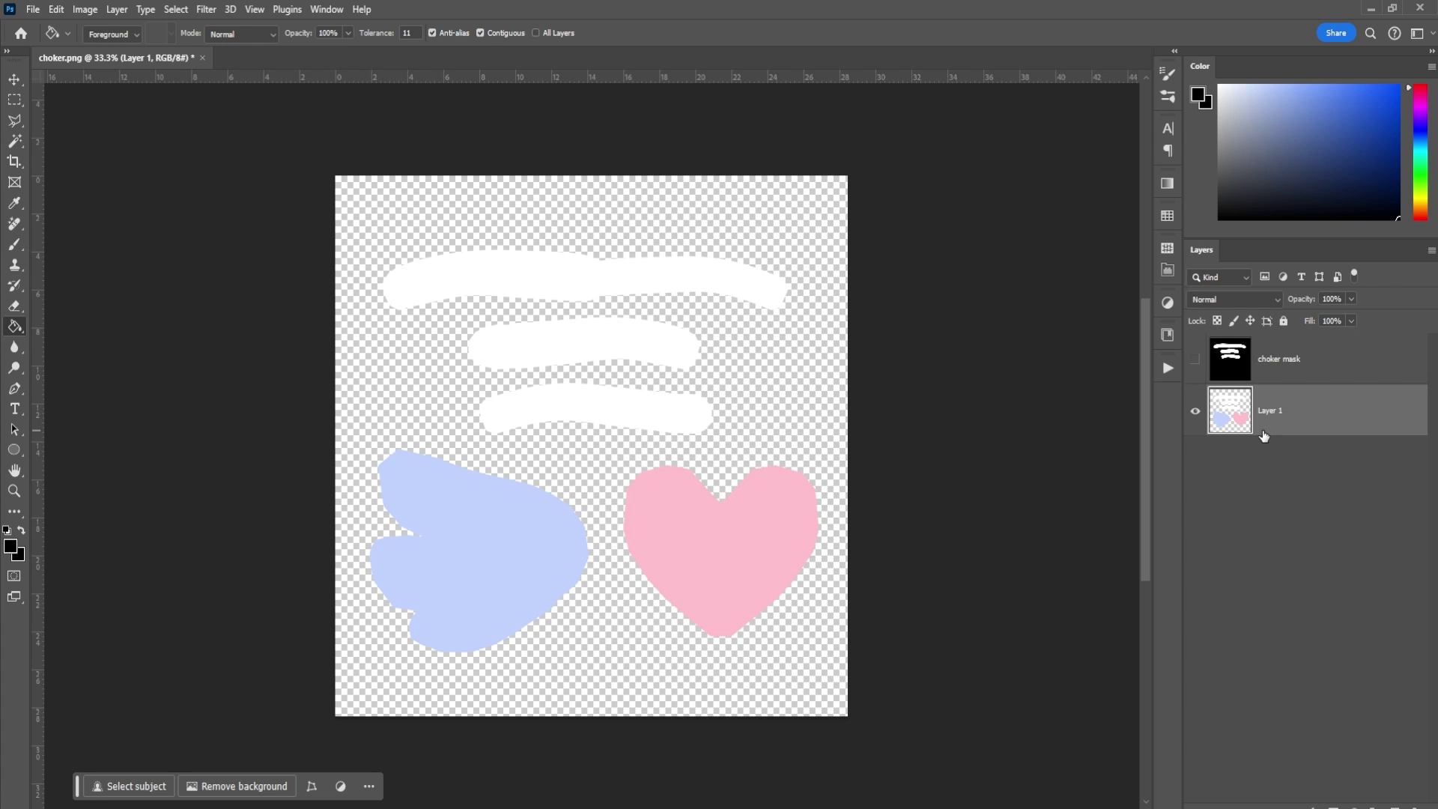
{"action": "key", "text": "w"}
{"action": "left_click", "coordinate": [780, 552]}
{"action": "key", "text": "ctrl+j"}
{"action": "key", "text": "alt+bracketleft"}
{"action": "left_click", "coordinate": [518, 555]}
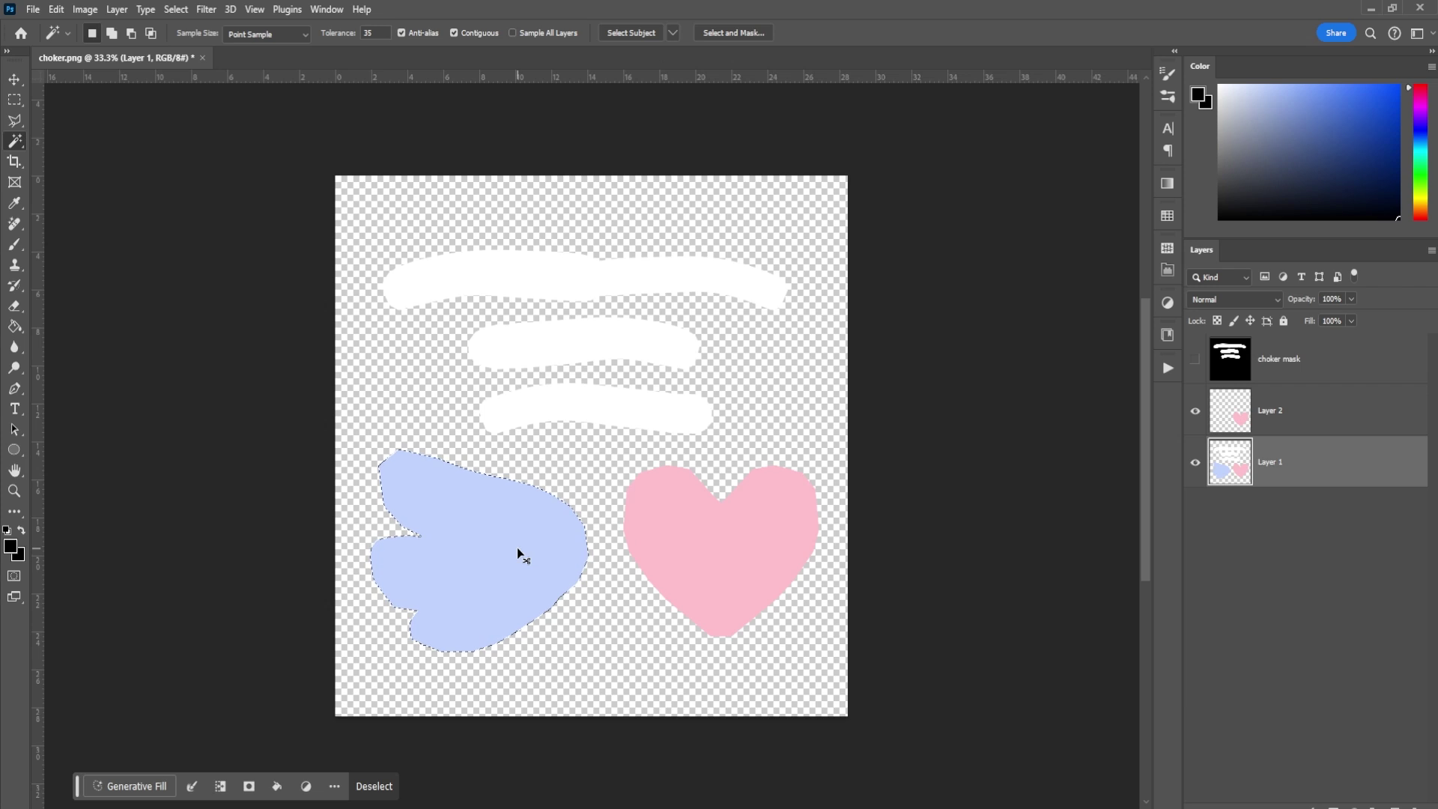
{"action": "key", "text": "ctrl+j"}
- Turn the heart and wing copies into masks by filling the shapes white and their surroundings black, hiding both layers
{"action": "key", "text": "g"}
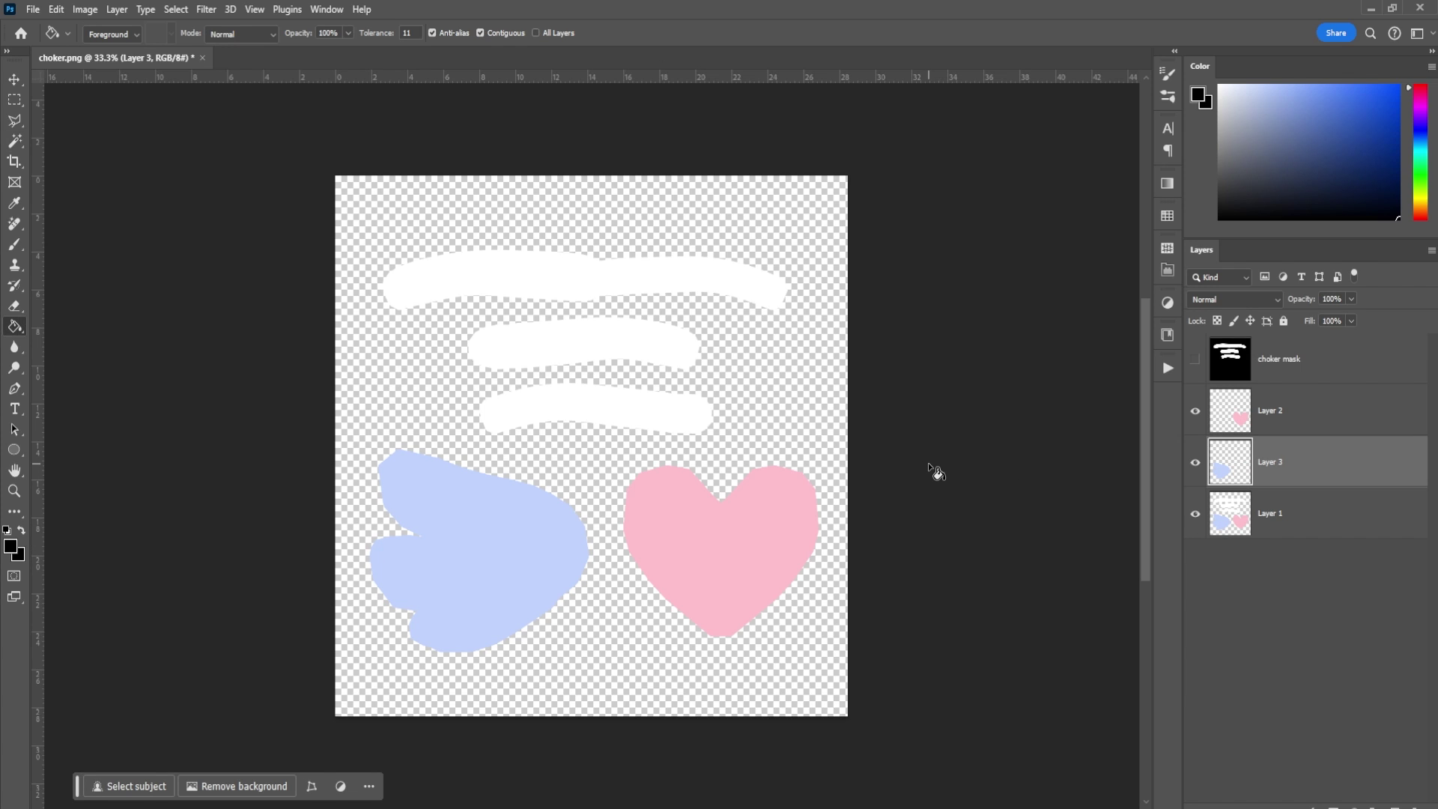
{"action": "key", "text": "x"}
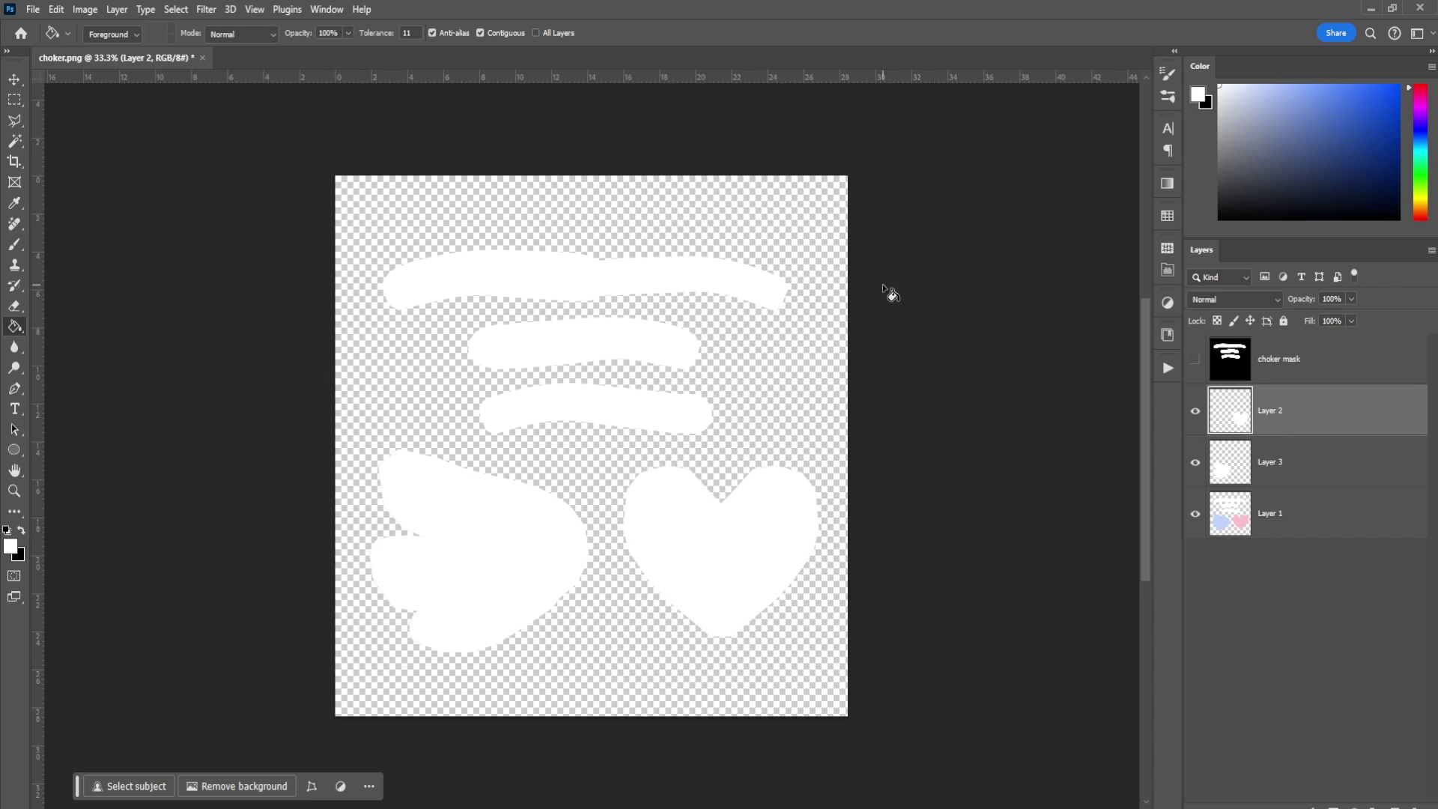
{"action": "key", "text": "x"}
{"action": "left_click", "coordinate": [803, 414]}
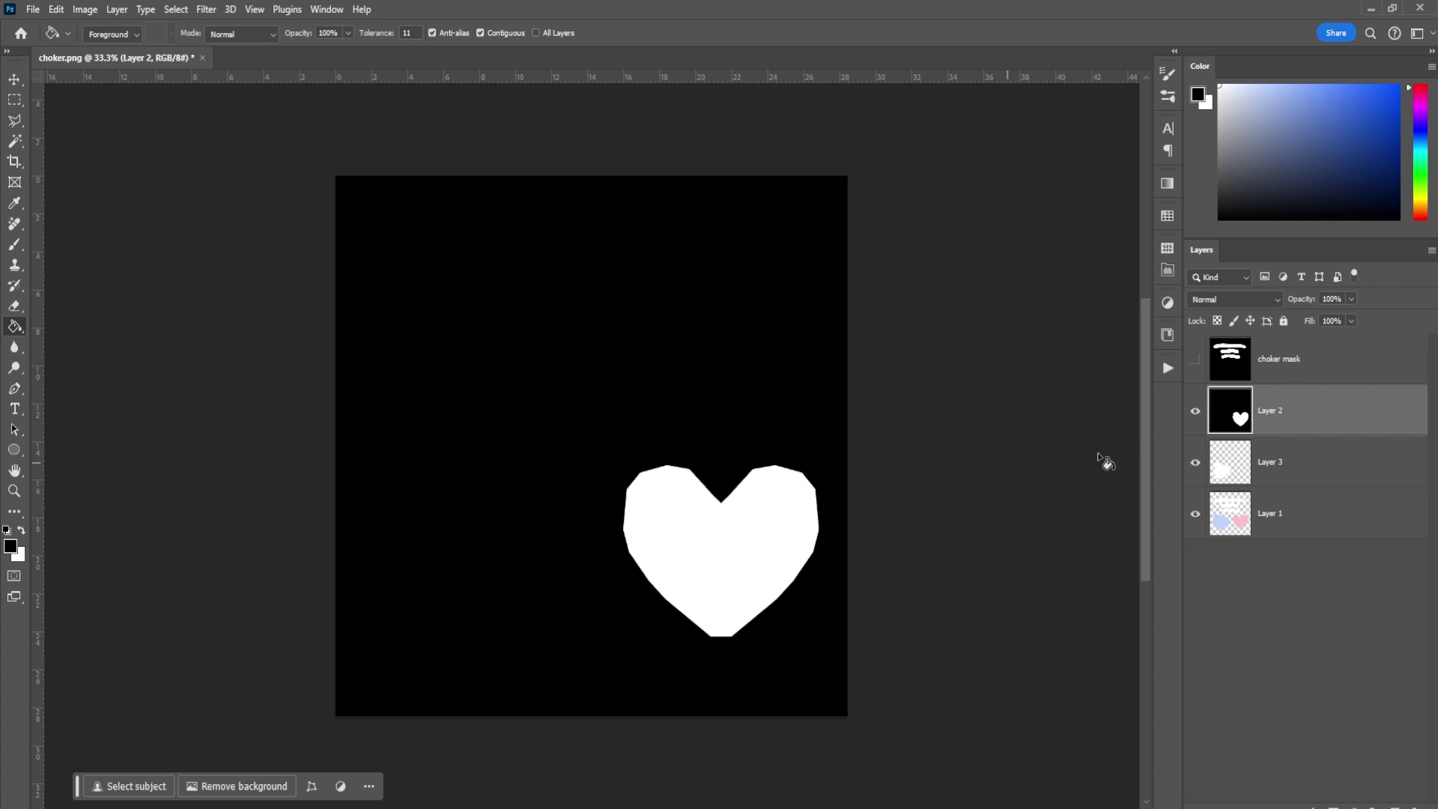
{"action": "left_click", "coordinate": [1195, 410]}
{"action": "left_click", "coordinate": [1267, 463]}
{"action": "left_click", "coordinate": [731, 417]}
{"action": "left_click", "coordinate": [1195, 462]}
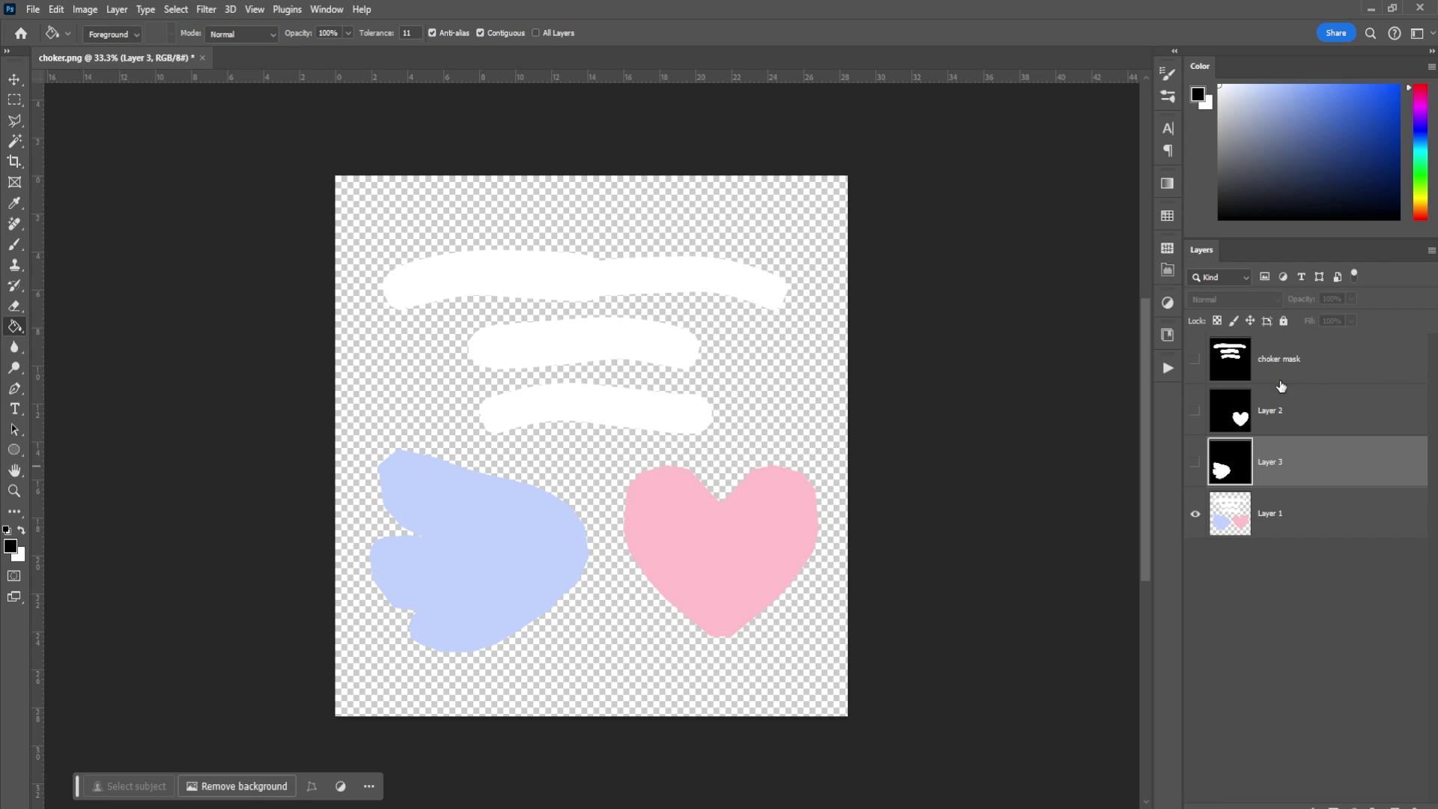
- Rename the heart layer to heart mask and the wing layer to wing mask
{"action": "double_click", "coordinate": [1271, 412]}
{"action": "type", "text": "heart mask"}
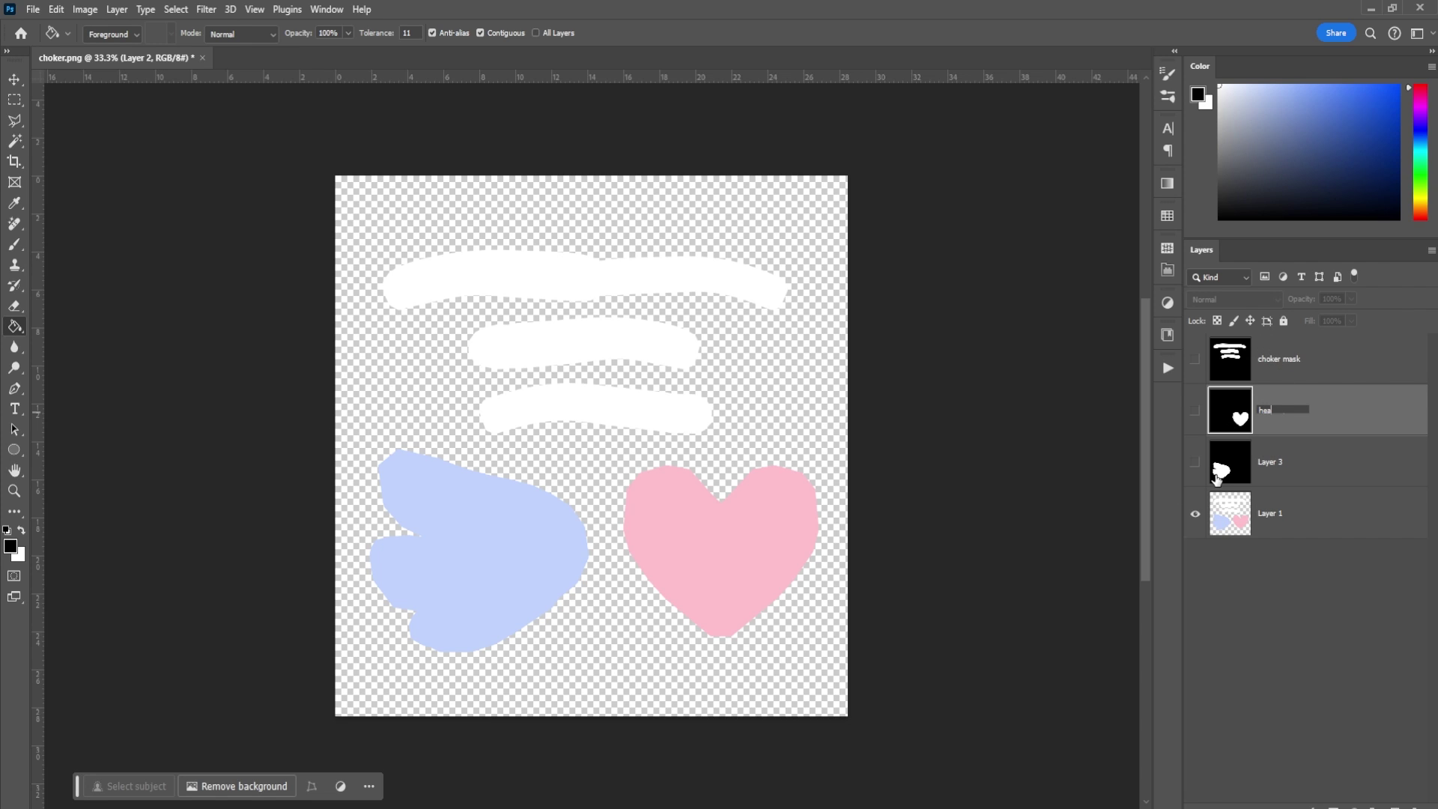
{"action": "key", "text": "Return"}
{"action": "double_click", "coordinate": [1269, 462]}
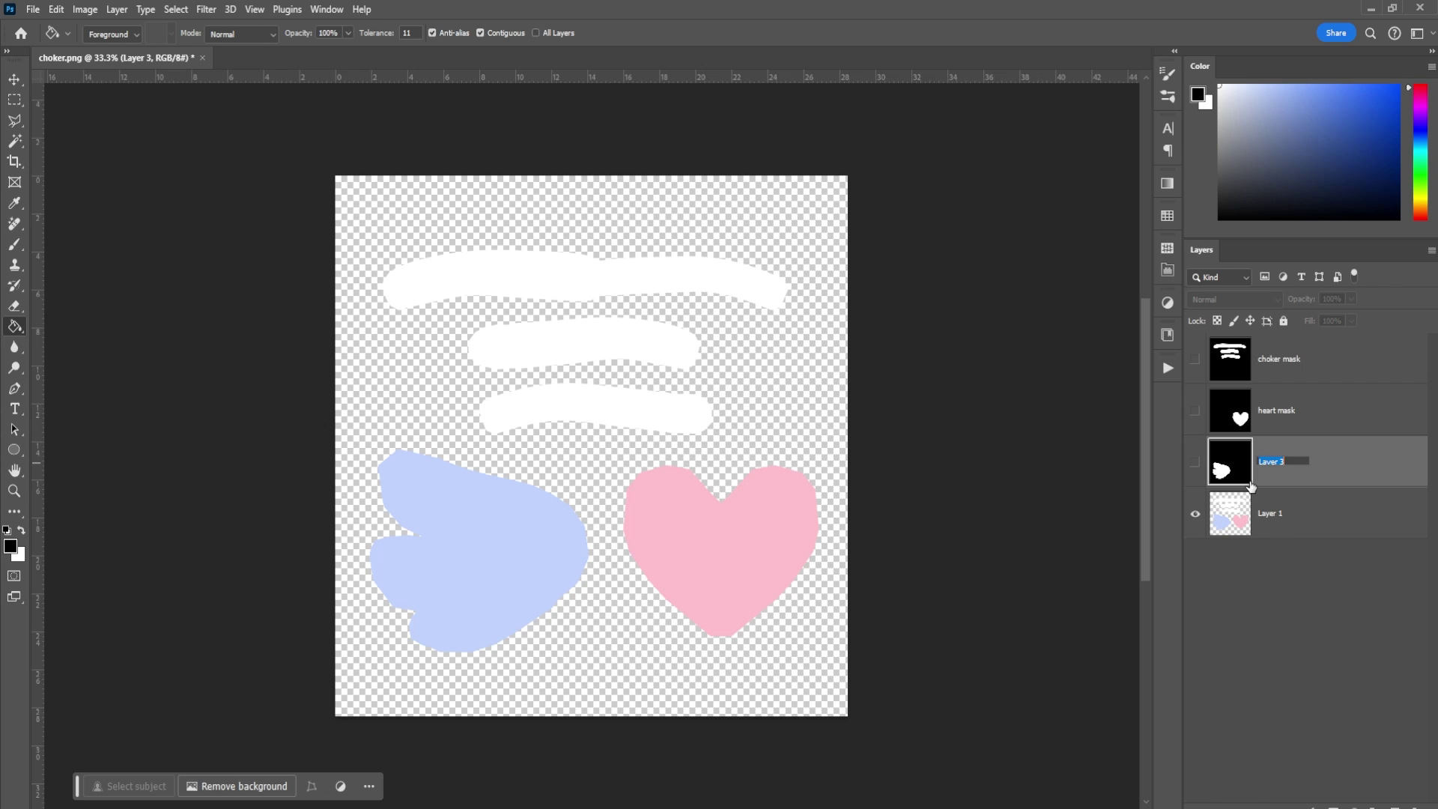
{"action": "type", "text": "wing mask"}
{"action": "key", "text": "Return"}
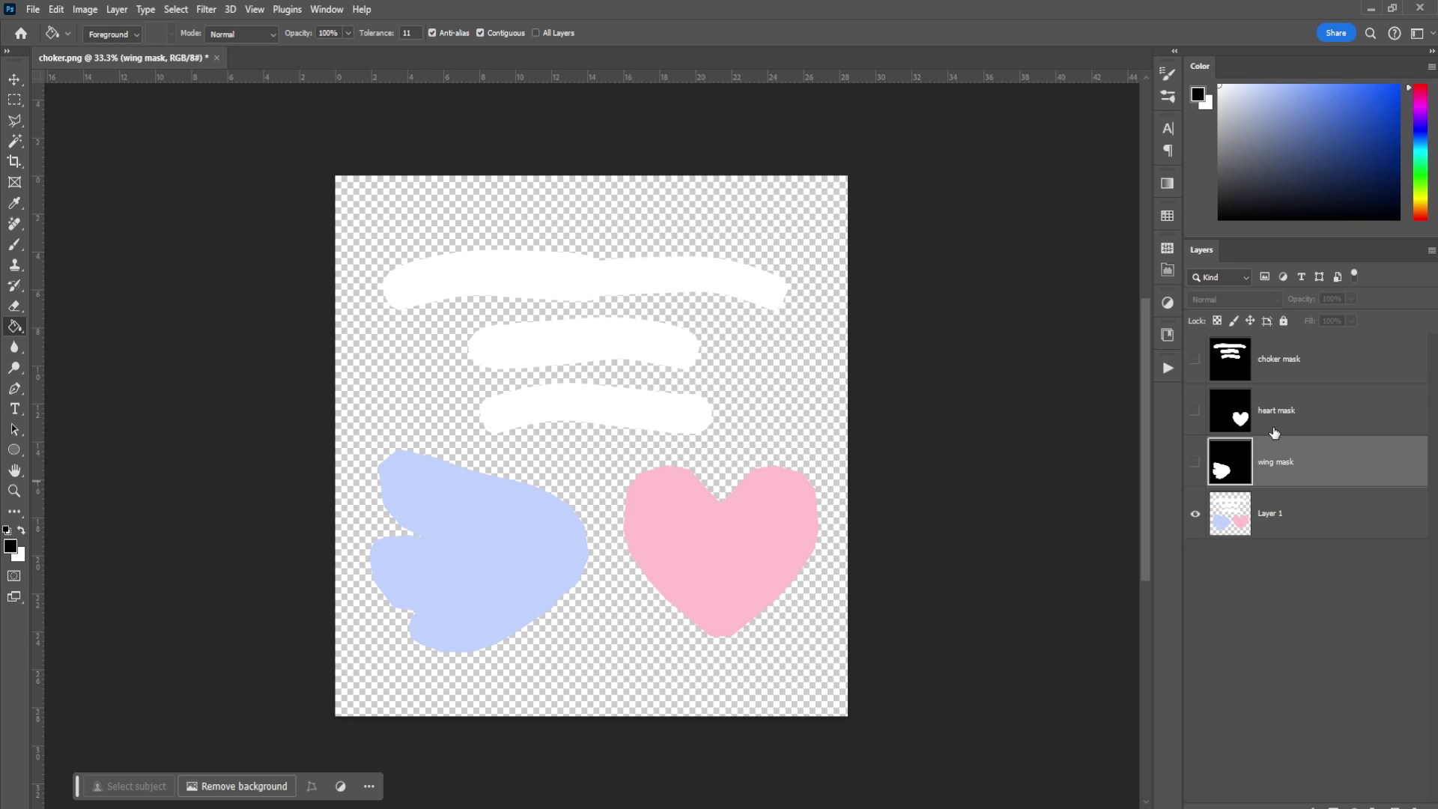
- Export the choker mask, heart mask and wing mask layers as PNG files
{"action": "left_click", "coordinate": [1282, 360]}
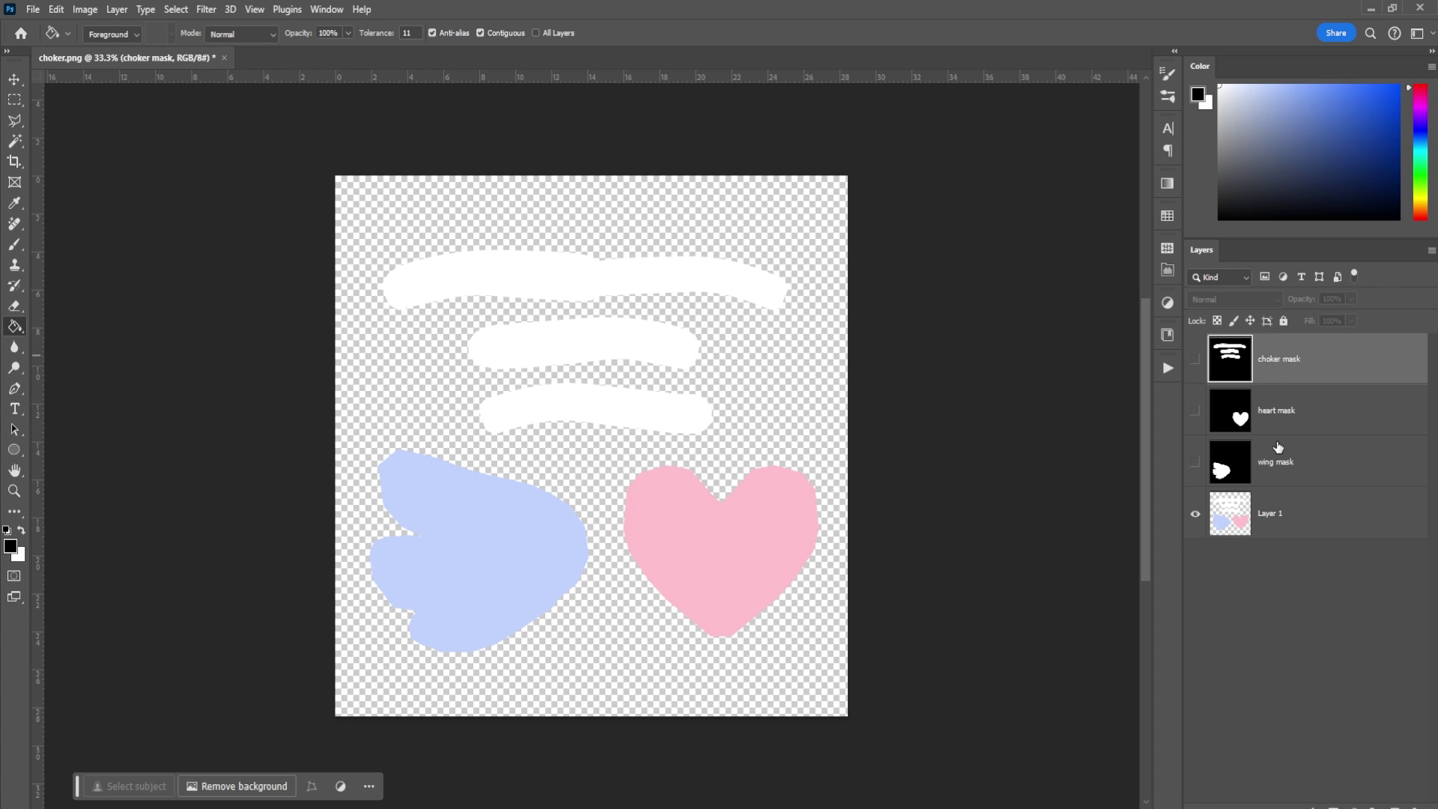
{"action": "left_click", "coordinate": [1278, 463], "text": "shift"}
{"action": "right_click", "coordinate": [1284, 366]}
{"action": "left_click", "coordinate": [240, 362]}
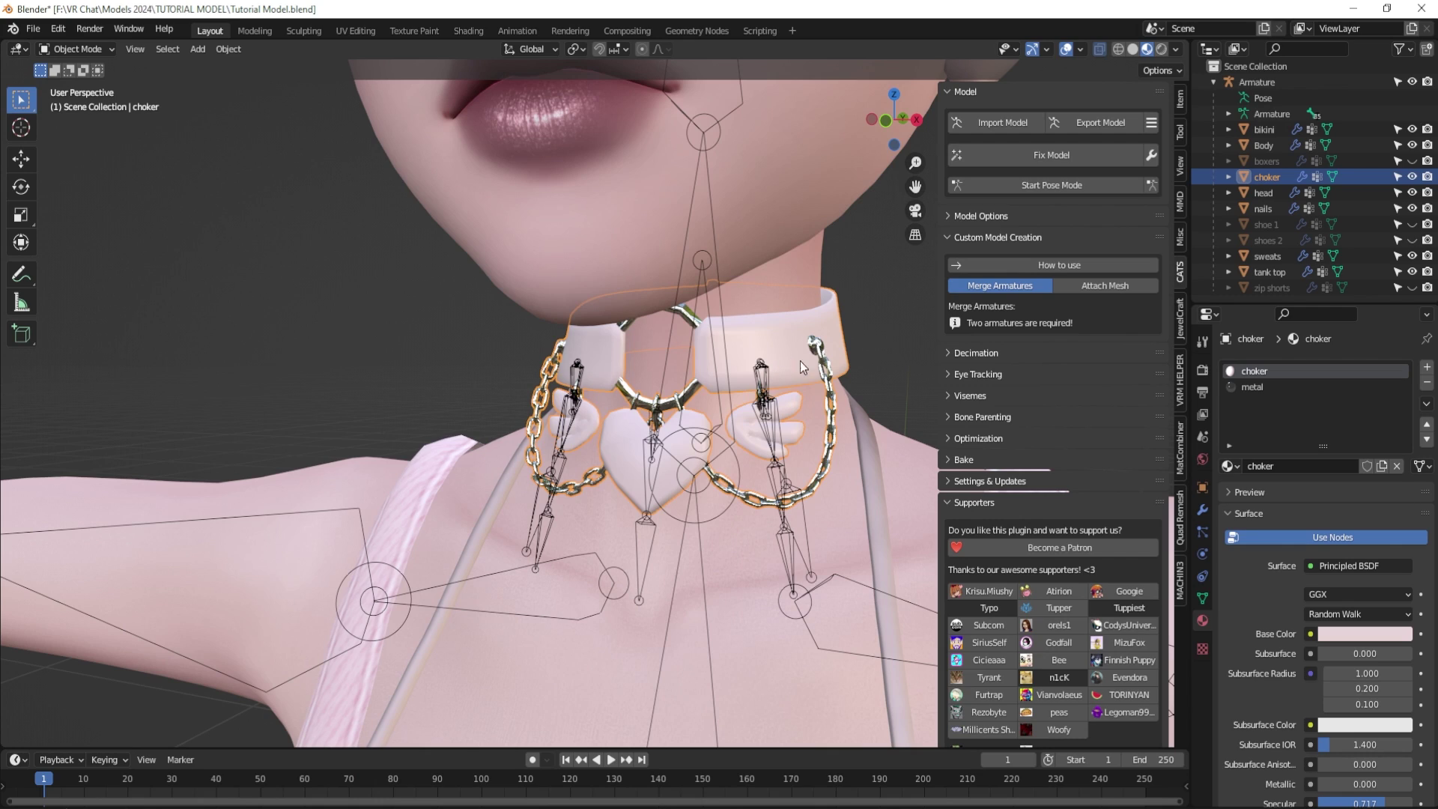
- In Blender, assign choker.png from the Textures folder as an Image Texture to the choker material's Base Color
{"action": "left_click", "coordinate": [1311, 635]}
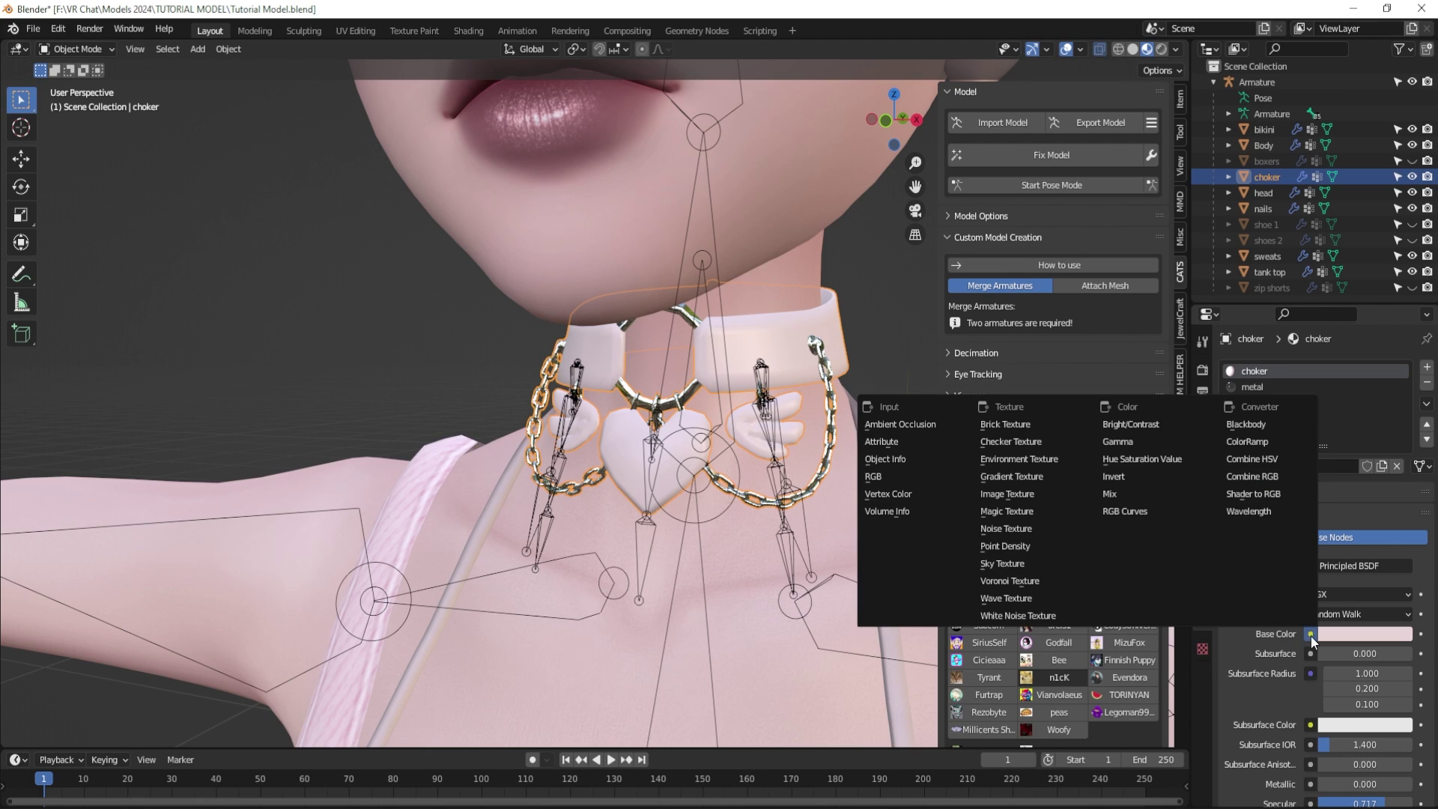
{"action": "left_click", "coordinate": [1035, 494]}
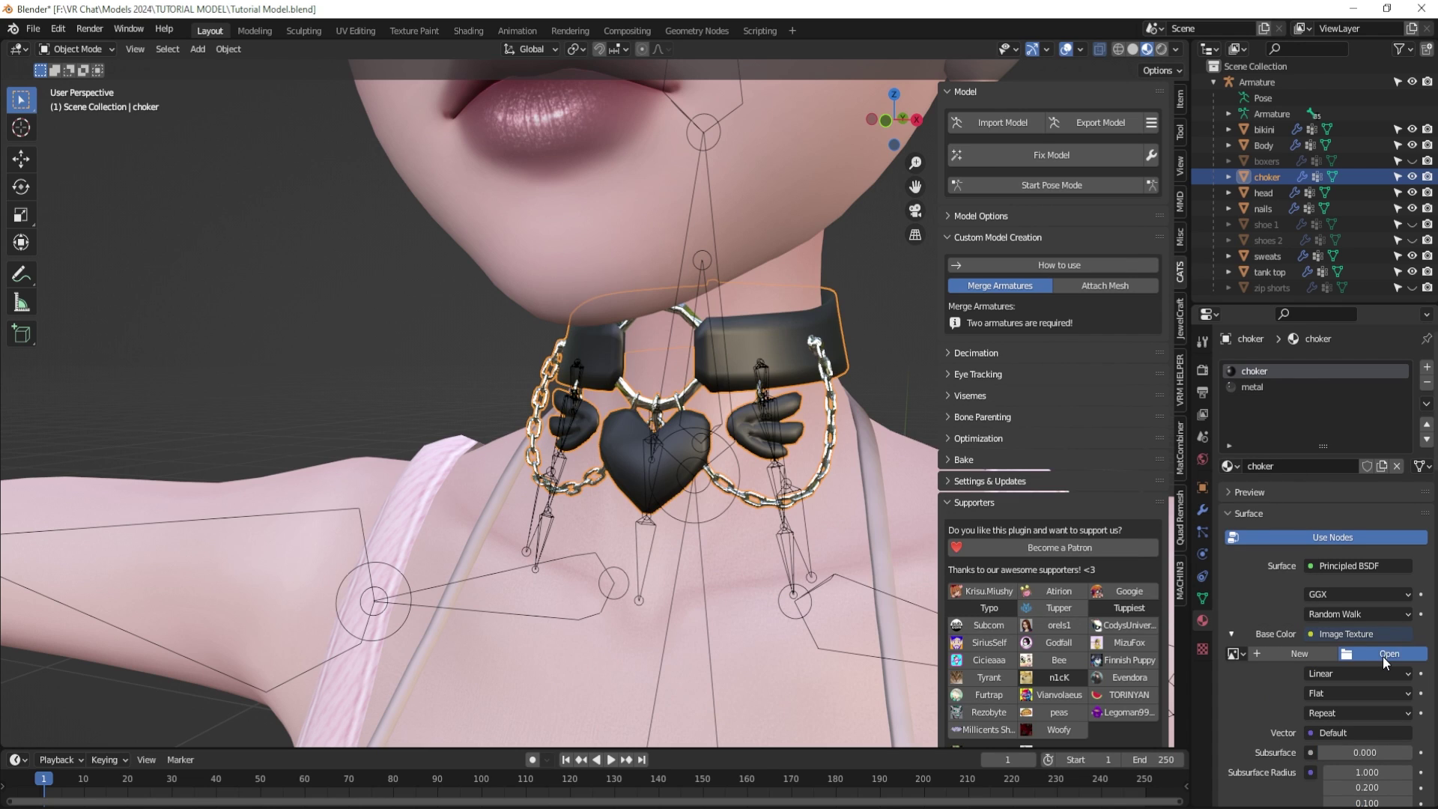
{"action": "left_click", "coordinate": [1383, 655]}
{"action": "double_click", "coordinate": [632, 250]}
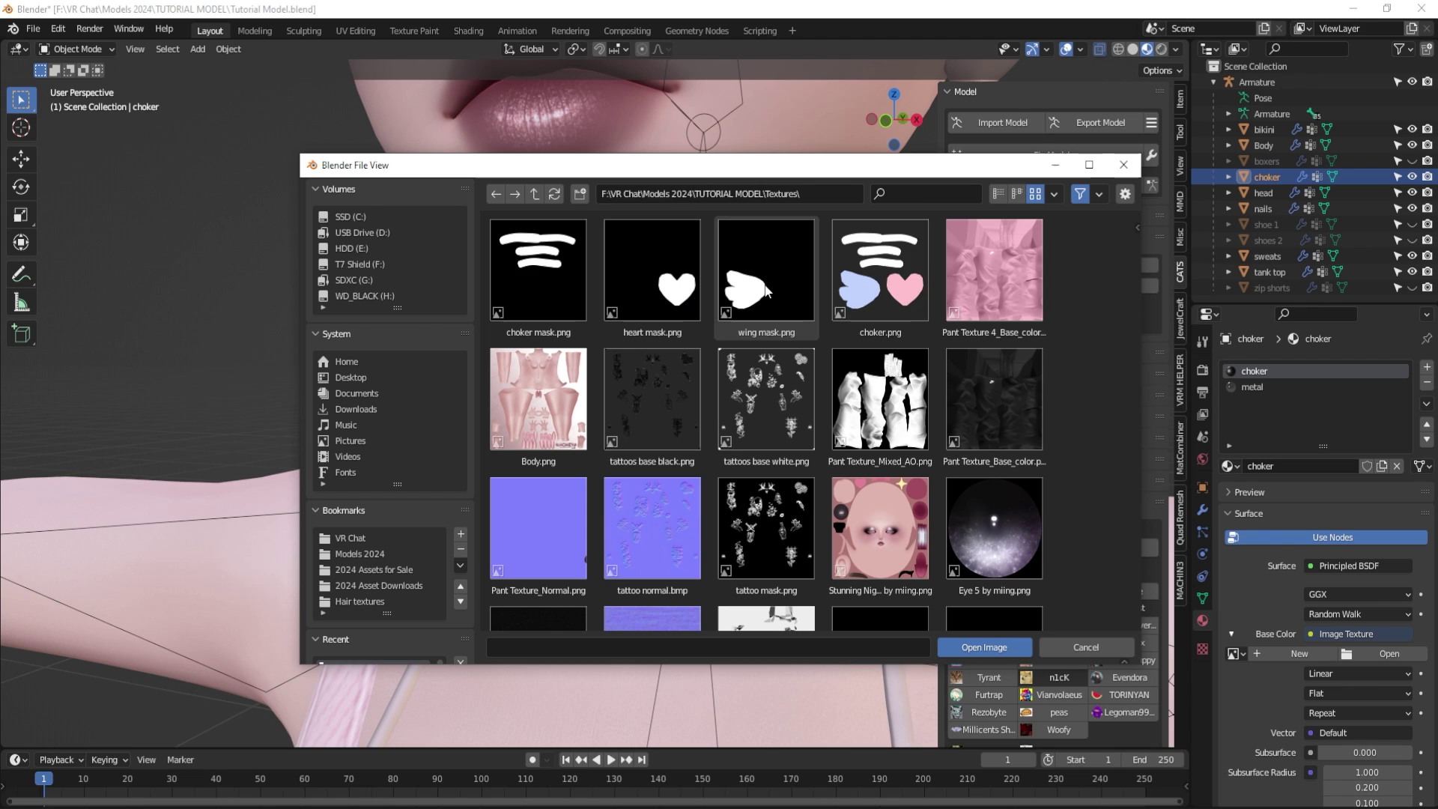
{"action": "double_click", "coordinate": [888, 268]}
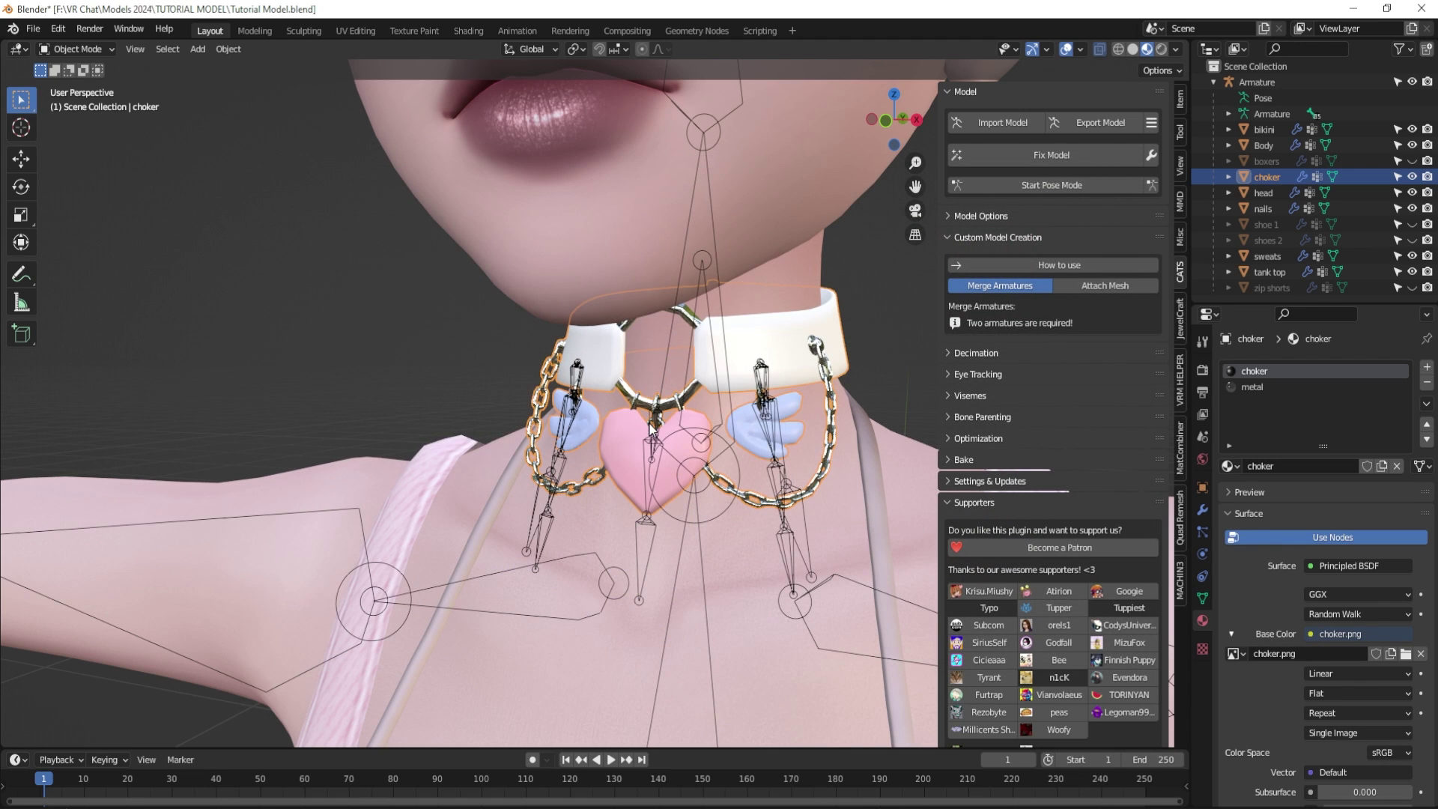
- Examine the textured choker, its charms and chains from several angles, and view the metal material's settings
{"action": "scroll", "coordinate": [847, 355], "scroll_direction": "down", "scroll_amount": 2}
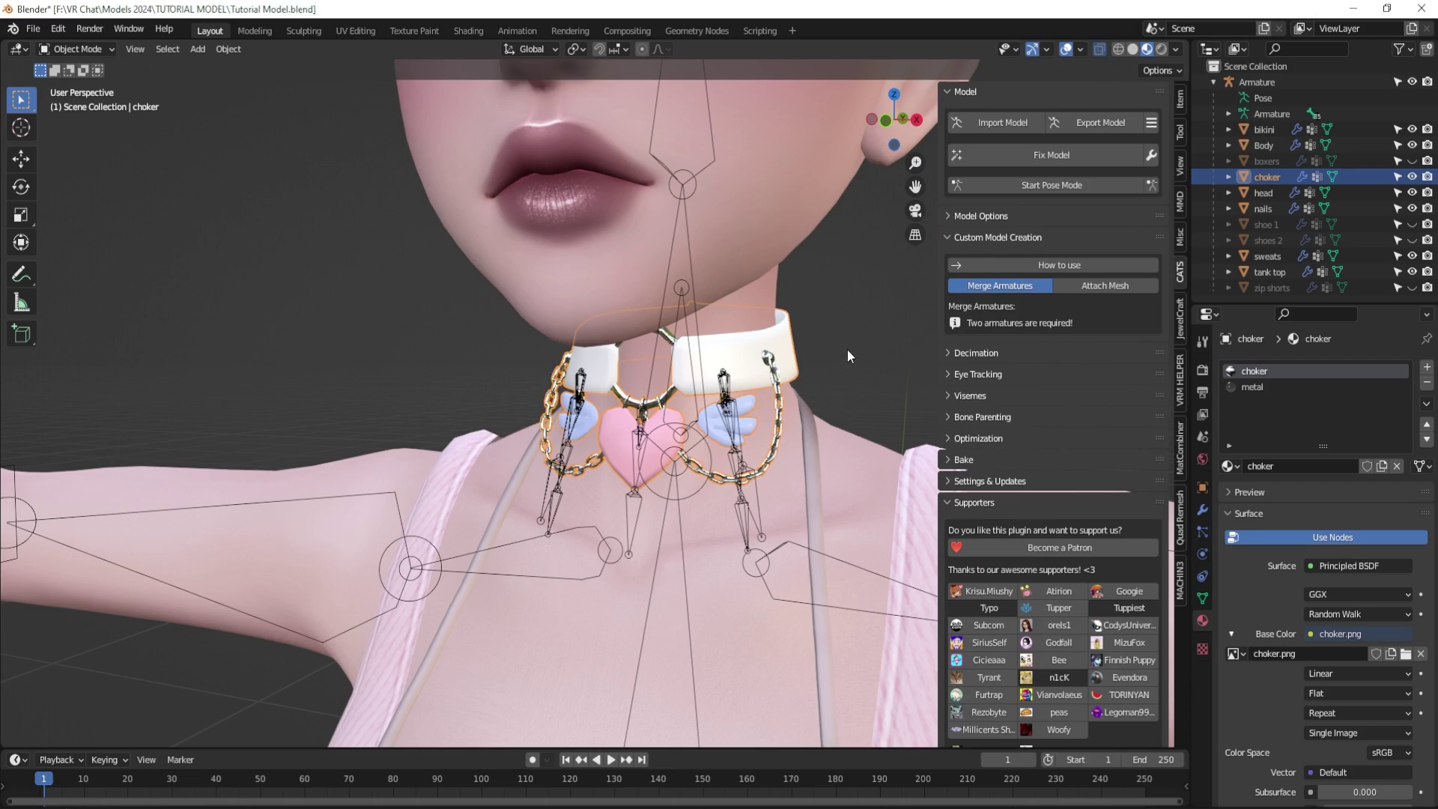
{"action": "left_click", "coordinate": [847, 355]}
{"action": "middle_click_drag", "start_coordinate": [847, 355], "coordinate": [473, 499]}
{"action": "scroll", "coordinate": [650, 458], "scroll_direction": "up", "scroll_amount": 3}
{"action": "scroll", "coordinate": [667, 452], "scroll_direction": "down", "scroll_amount": 2}
{"action": "scroll", "coordinate": [667, 451], "scroll_direction": "up", "scroll_amount": 5}
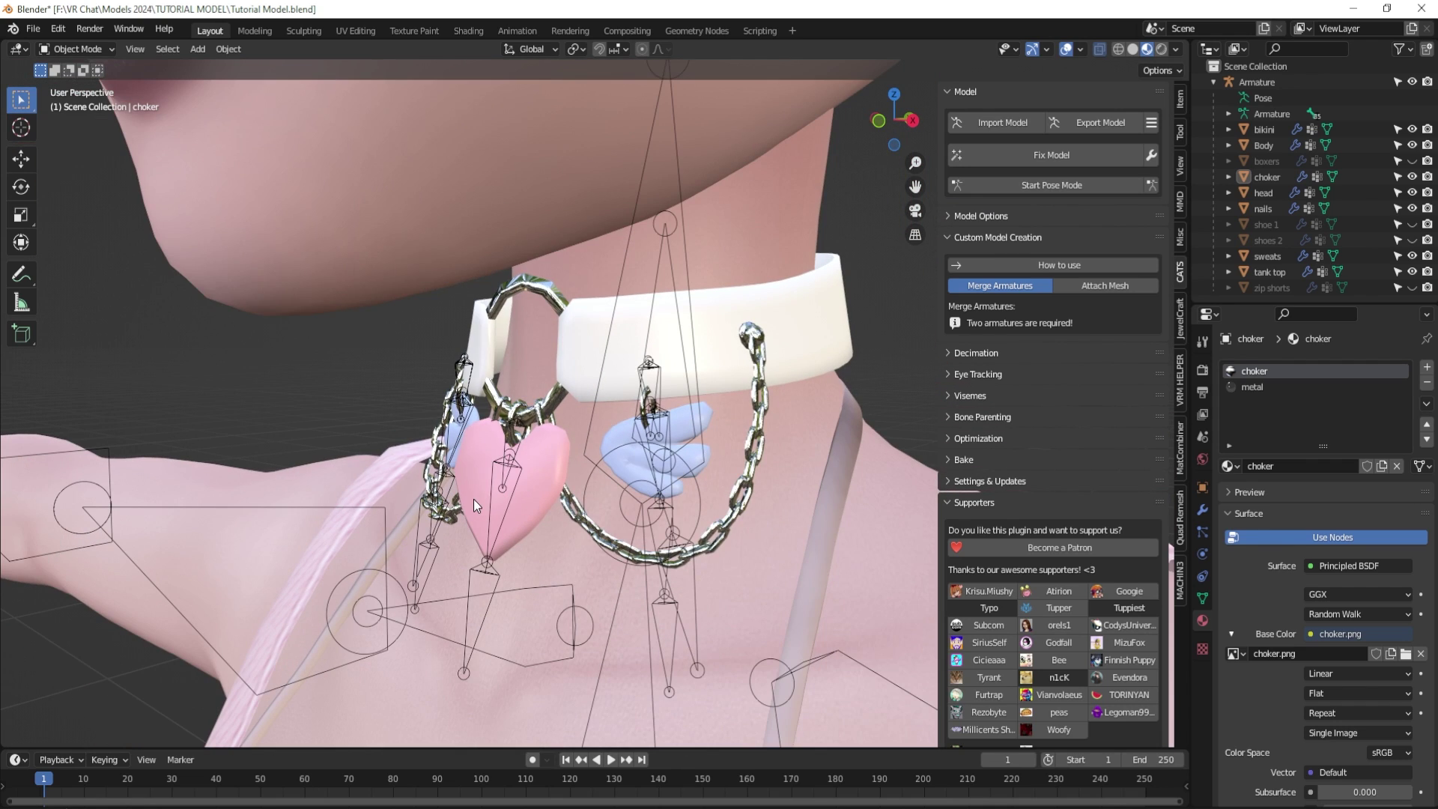
{"action": "scroll", "coordinate": [473, 499], "scroll_direction": "down", "scroll_amount": 2}
{"action": "left_click", "coordinate": [1252, 387]}
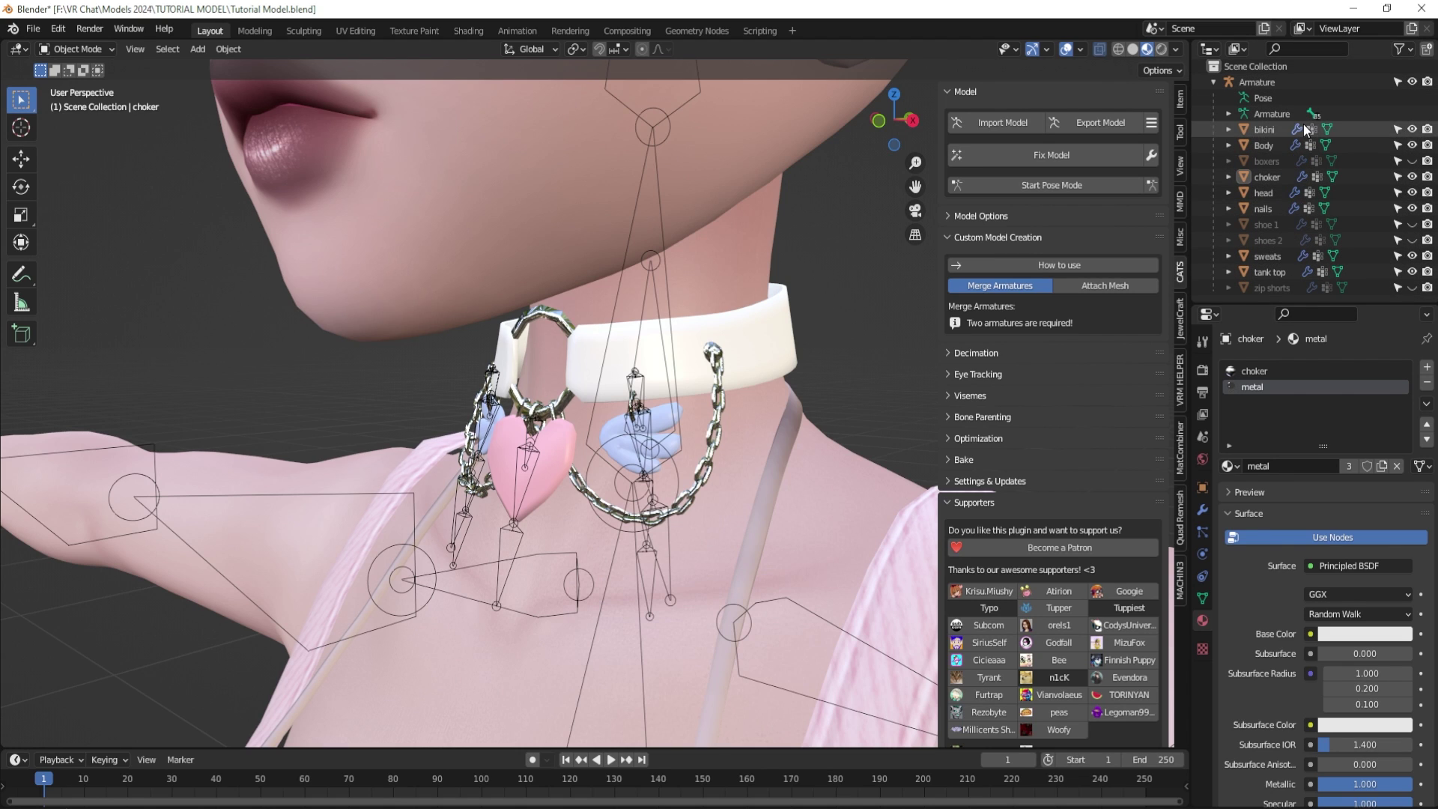
{"action": "middle_click_drag", "start_coordinate": [642, 430], "coordinate": [719, 432]}
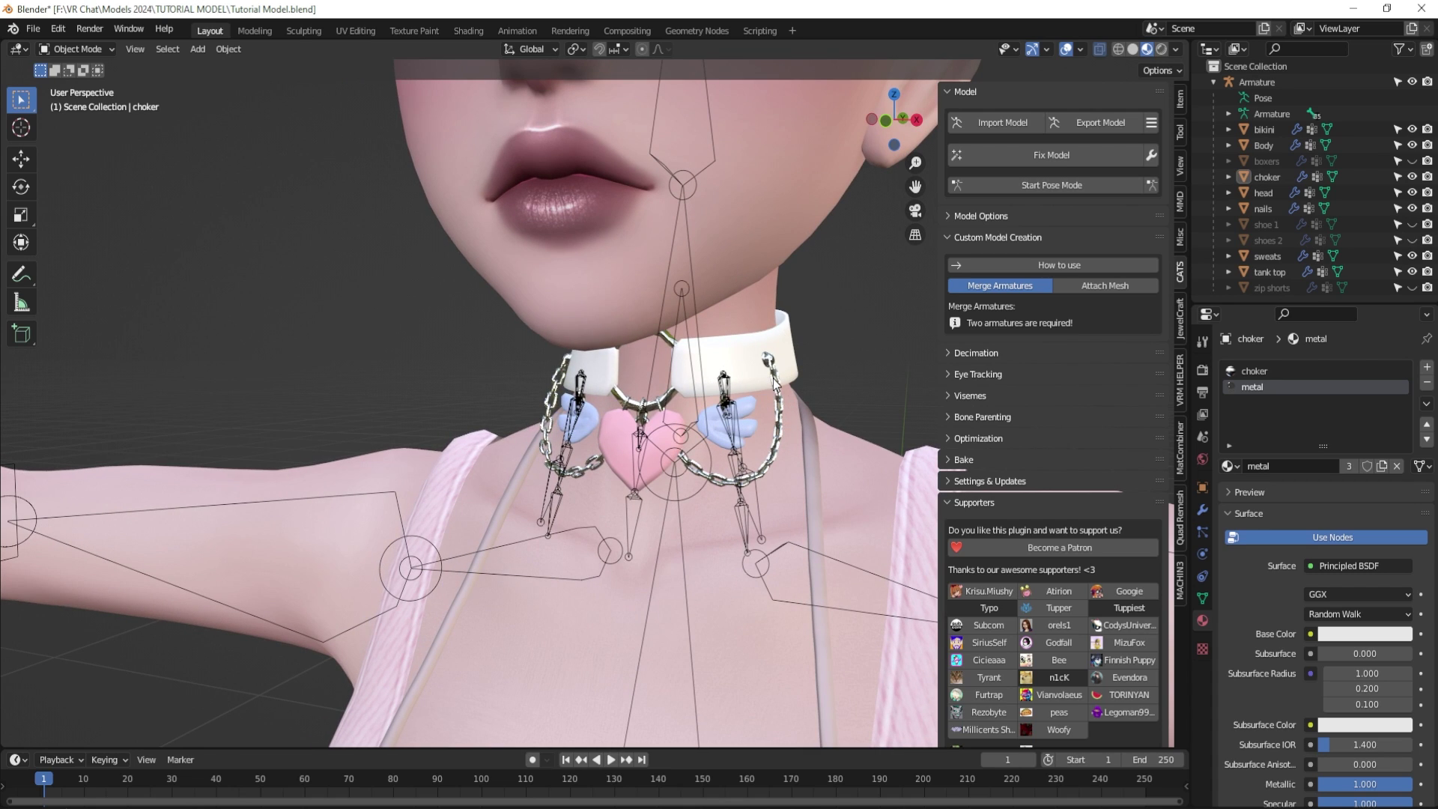
{"action": "scroll", "coordinate": [760, 436], "scroll_direction": "down", "scroll_amount": 3}
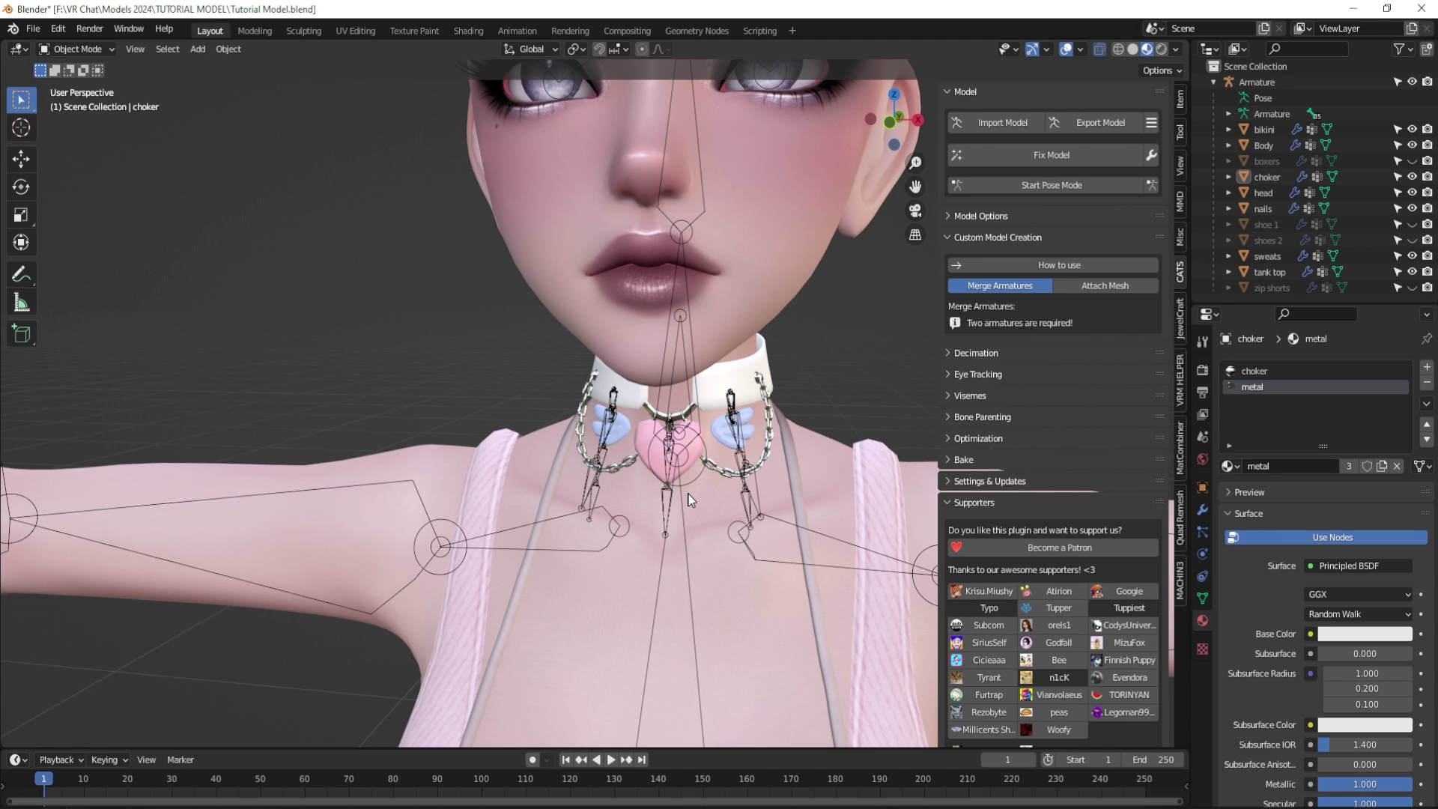
{"action": "middle_click_drag", "start_coordinate": [496, 510], "coordinate": [439, 509]}
{"action": "scroll", "coordinate": [707, 532], "scroll_direction": "up", "scroll_amount": 3}
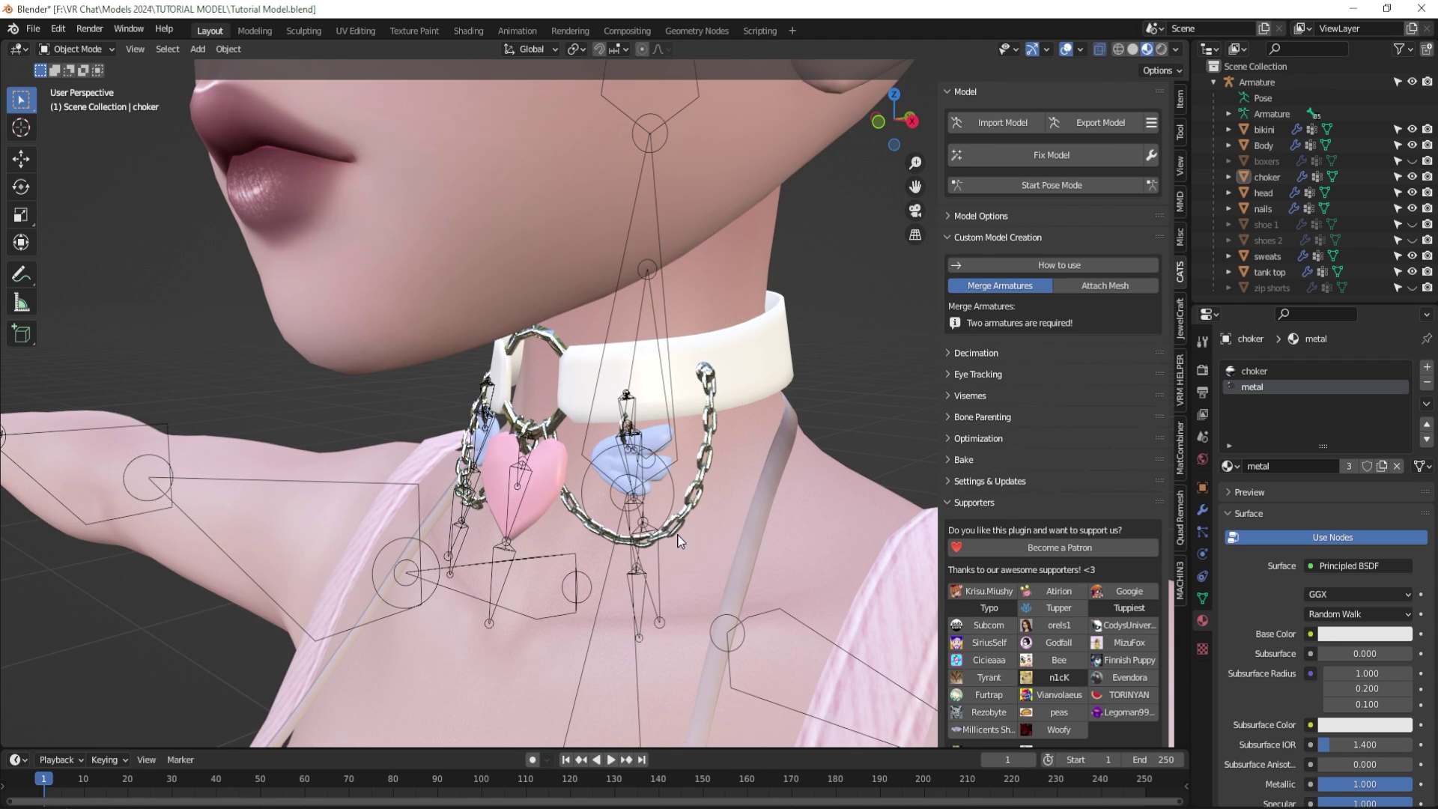
{"action": "scroll", "coordinate": [678, 540], "scroll_direction": "down", "scroll_amount": 2}
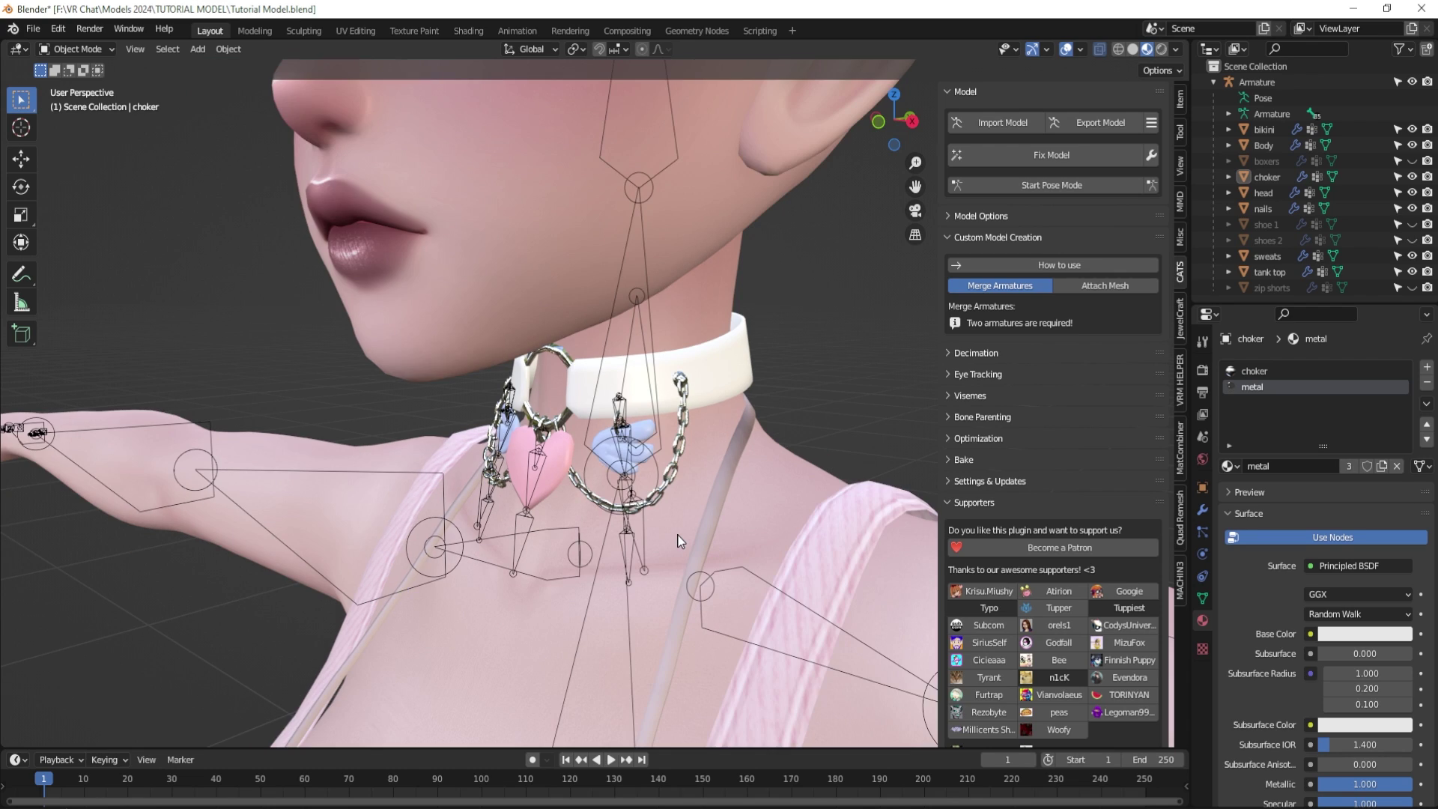